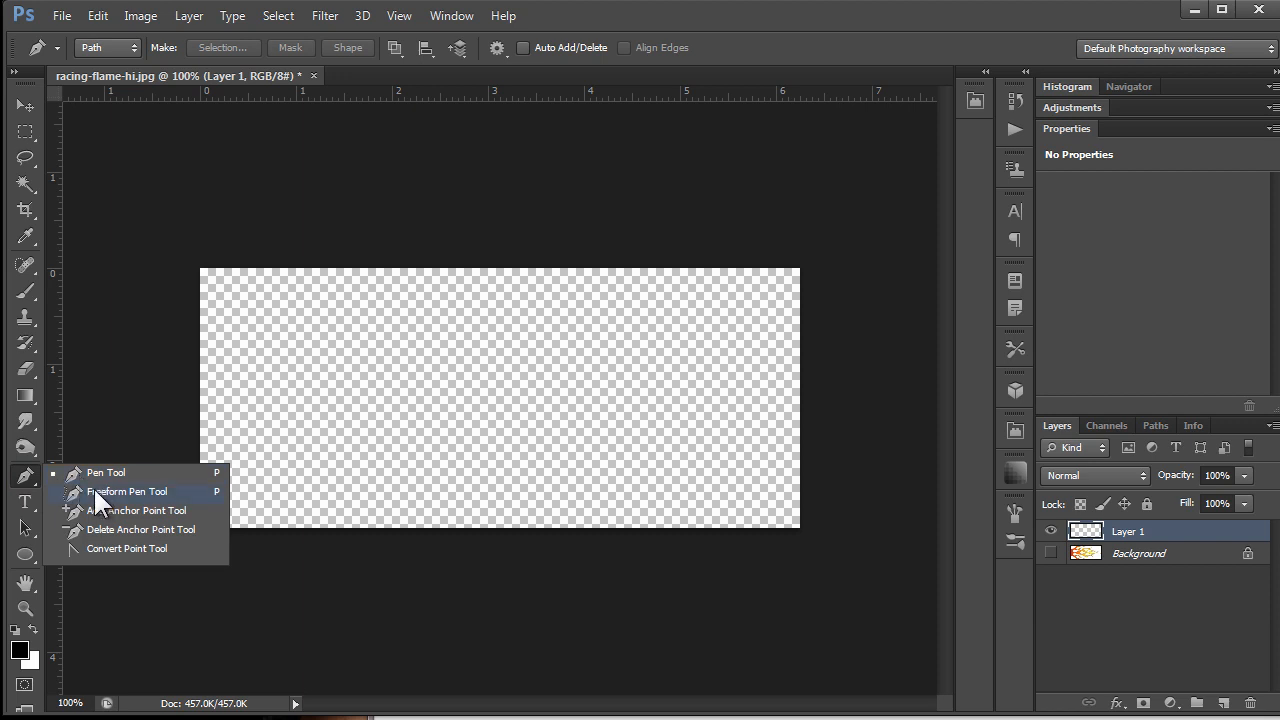
Step: Draw a curved test path across the empty canvas with the Pen Tool
left_click(93, 488)
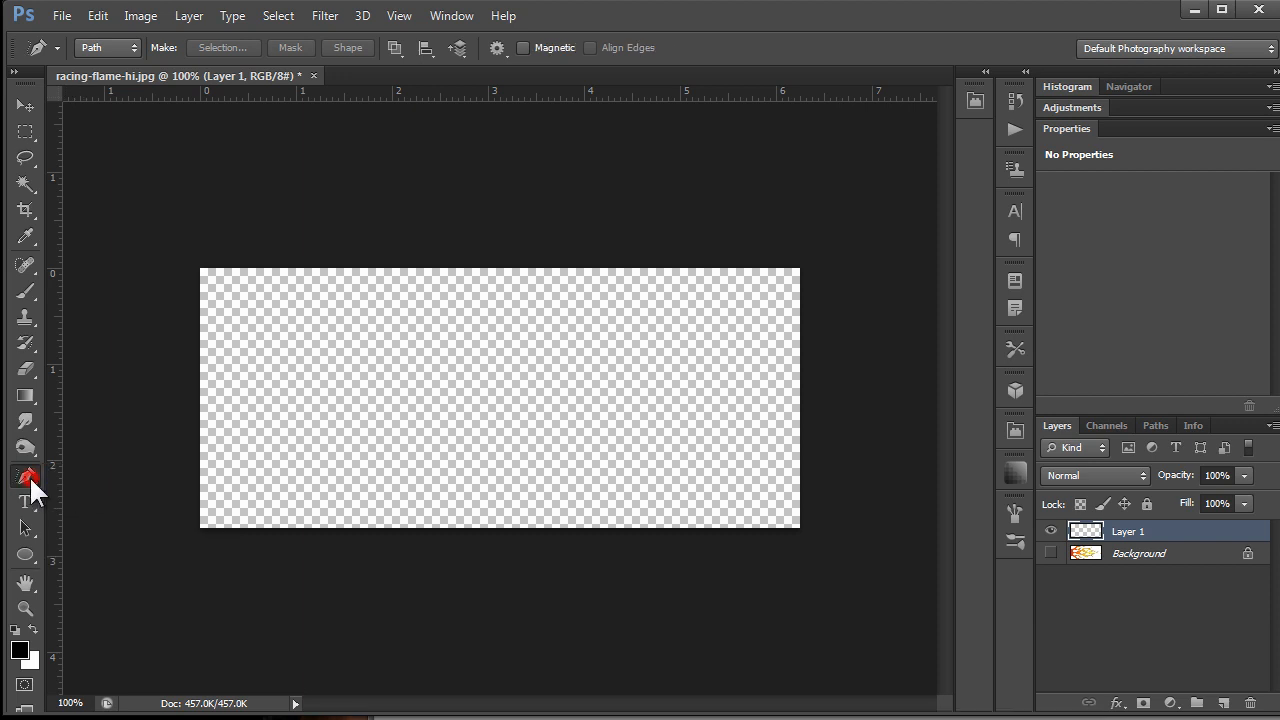
left_click(29, 479)
left_click(94, 465)
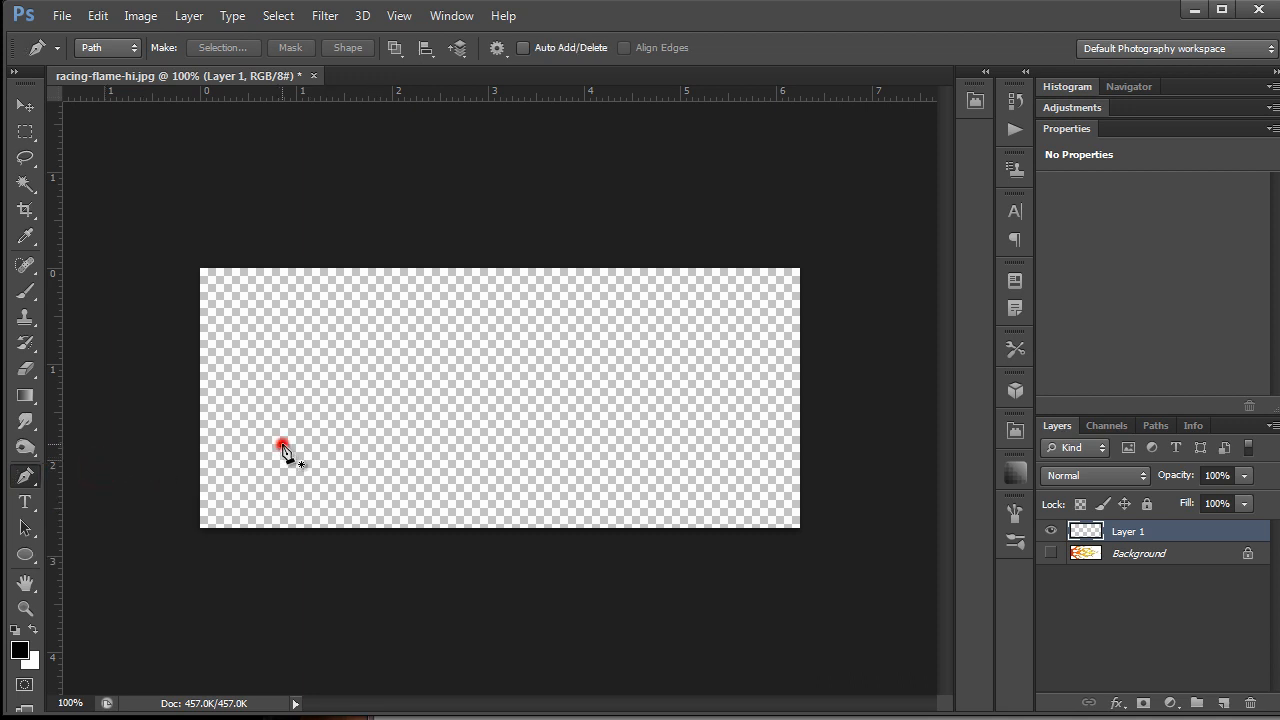
left_click(283, 445)
left_click_drag(331, 424, 396, 433)
left_click(452, 389)
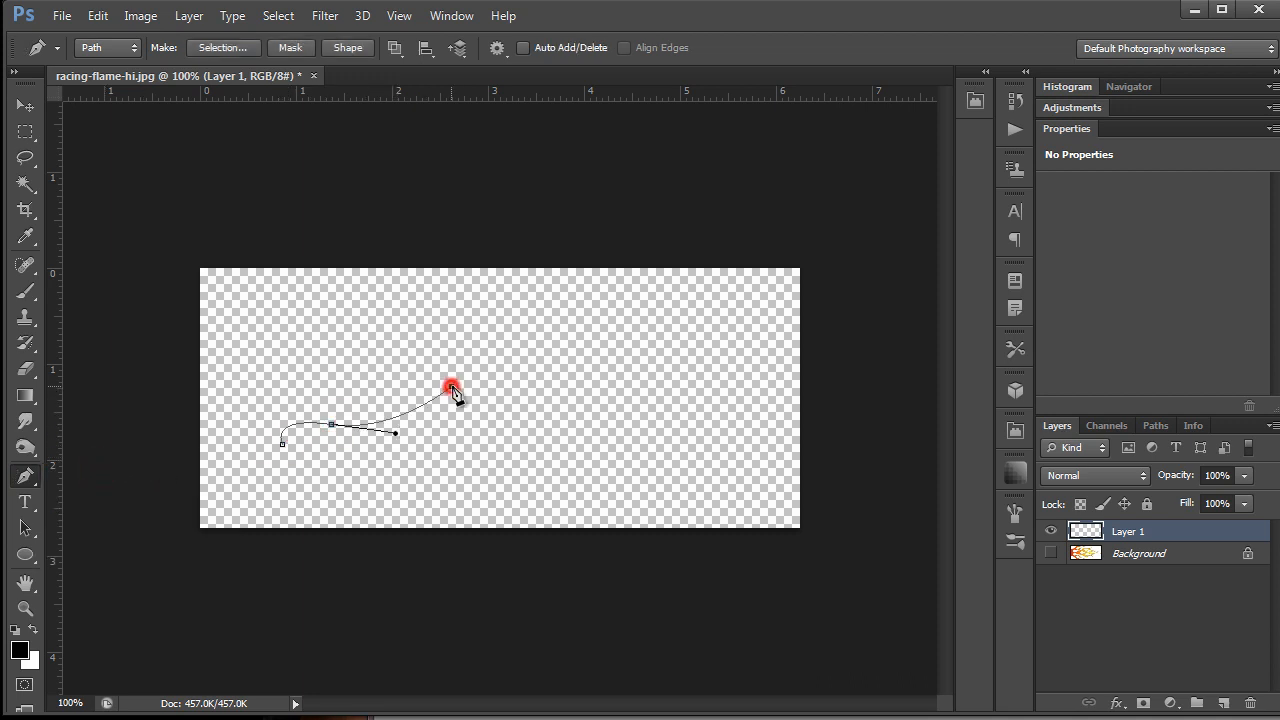
left_click_drag(387, 344, 365, 348)
Step: Undo the whole curved pen path, one anchor point after another
key("ctrl+alt+z")
key("ctrl+alt+z")
key("ctrl+alt+z")
key("ctrl+alt+z")
key("ctrl+alt+z")
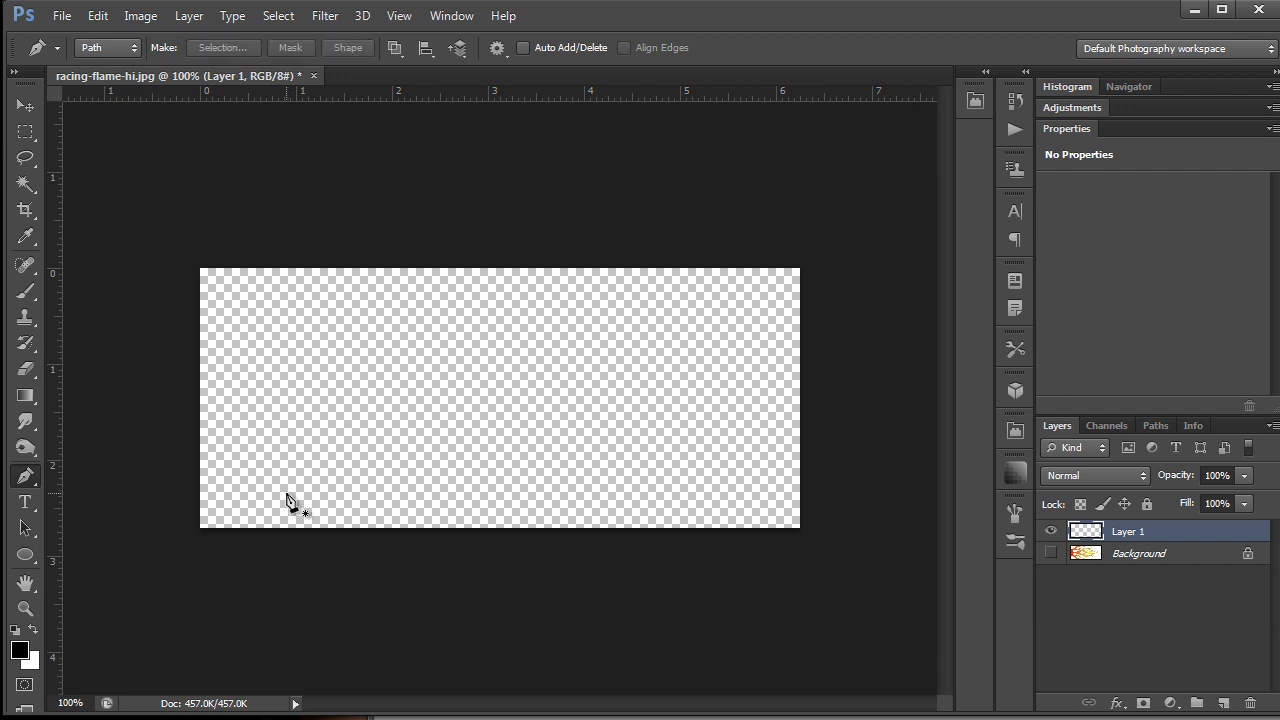
Step: Draw three separate freehand curves on the empty canvas with the Freeform Pen Tool
left_click(31, 477)
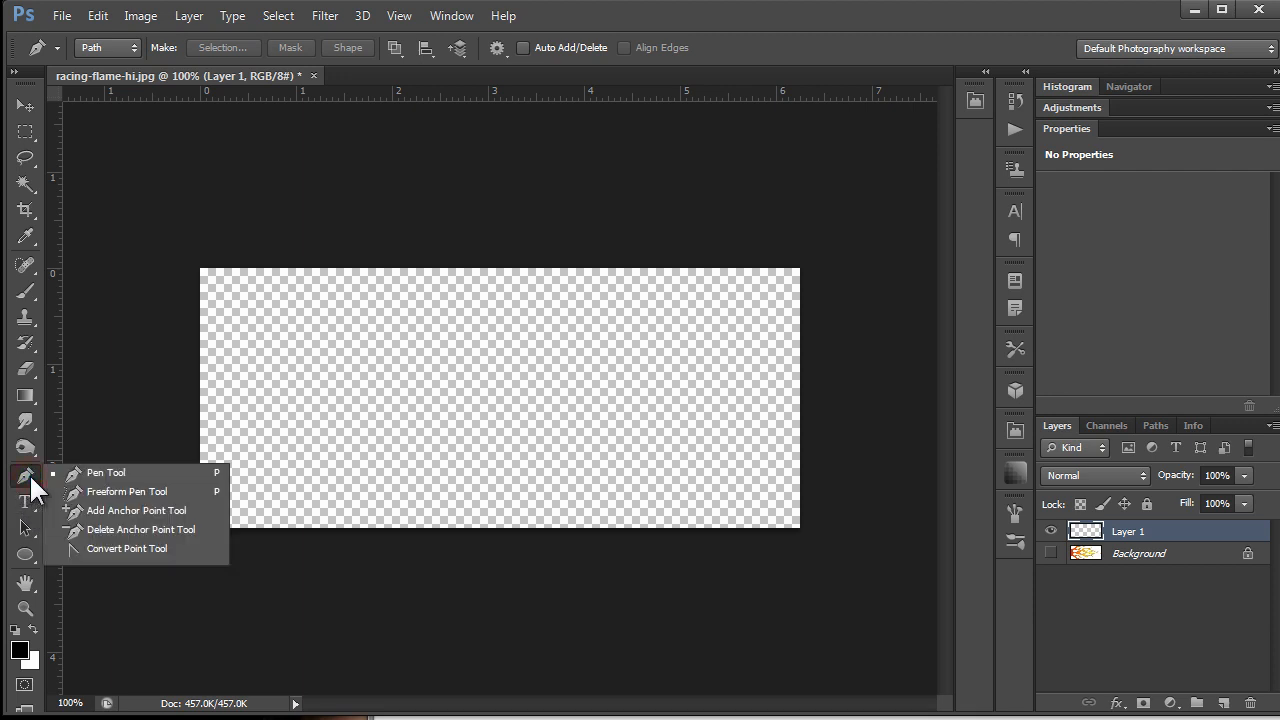
left_click(91, 490)
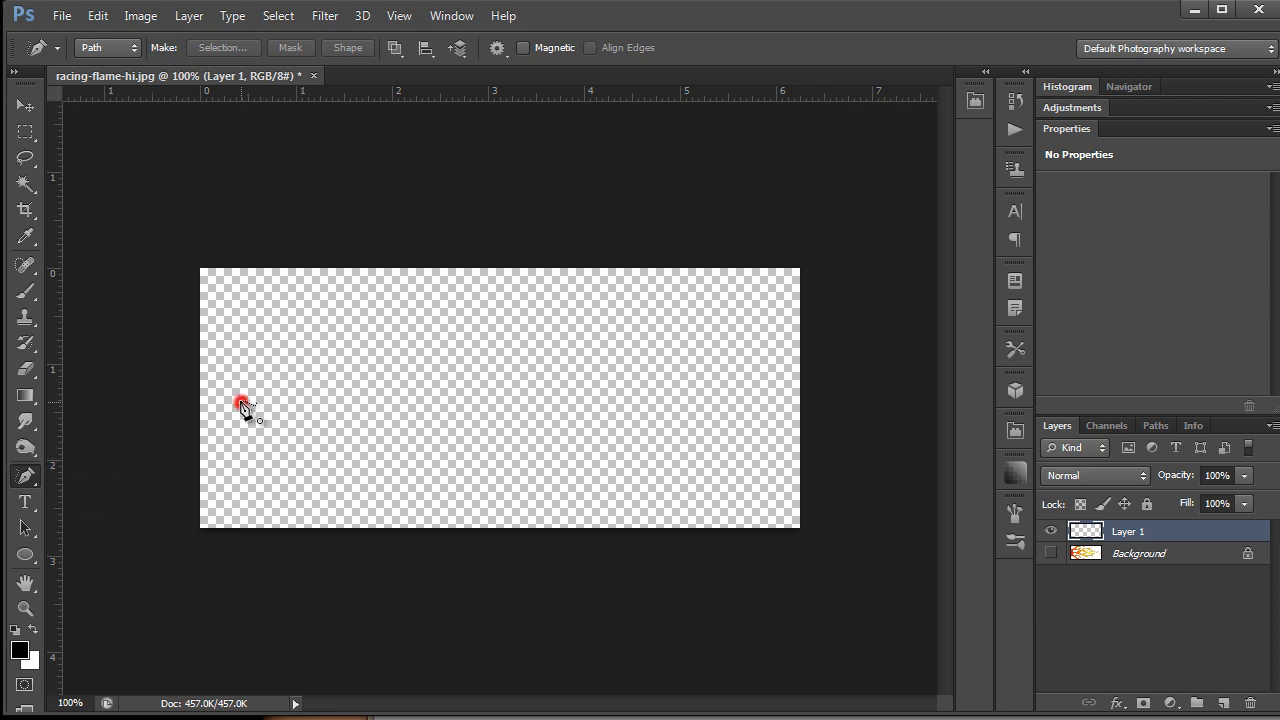
mouse_move(241, 404)
left_mouse_down()
mouse_move(340, 383)
mouse_move(440, 390)
mouse_move(556, 352)
mouse_move(563, 452)
mouse_move(656, 368)
left_mouse_up()
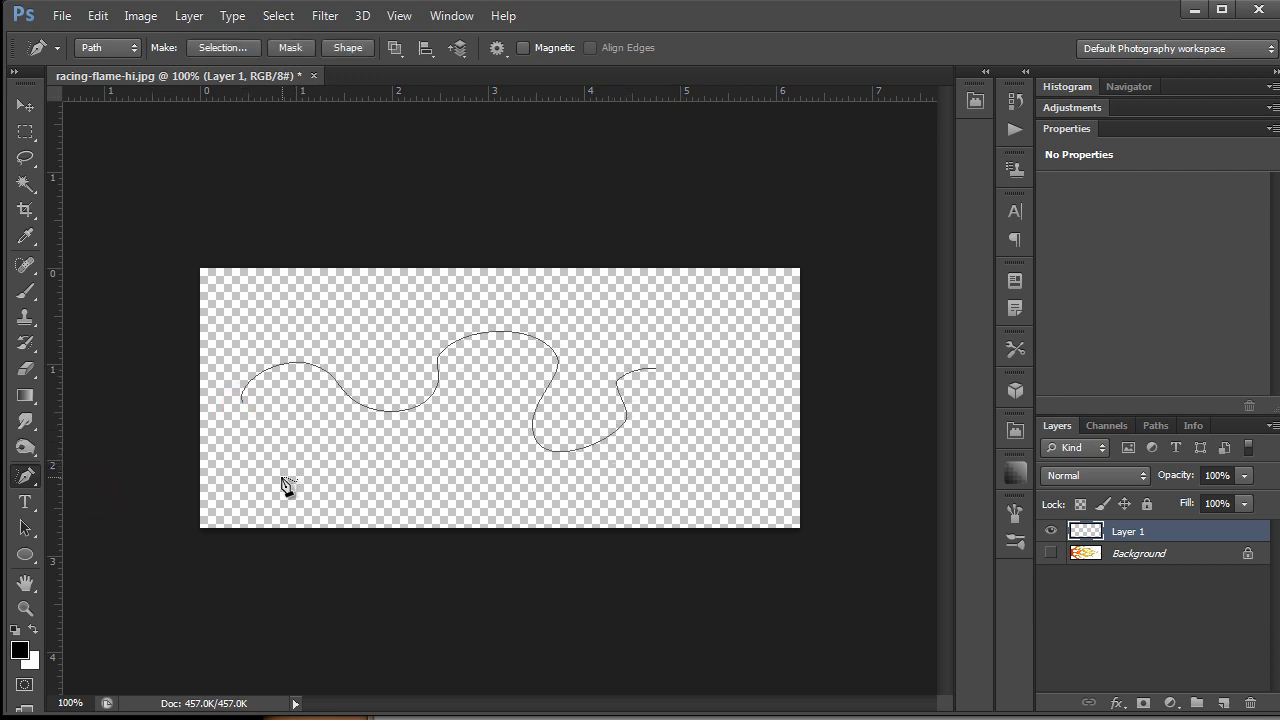
left_click_drag(276, 472, 530, 470)
mouse_move(705, 444)
left_mouse_down()
mouse_move(718, 395)
mouse_move(653, 330)
left_mouse_up()
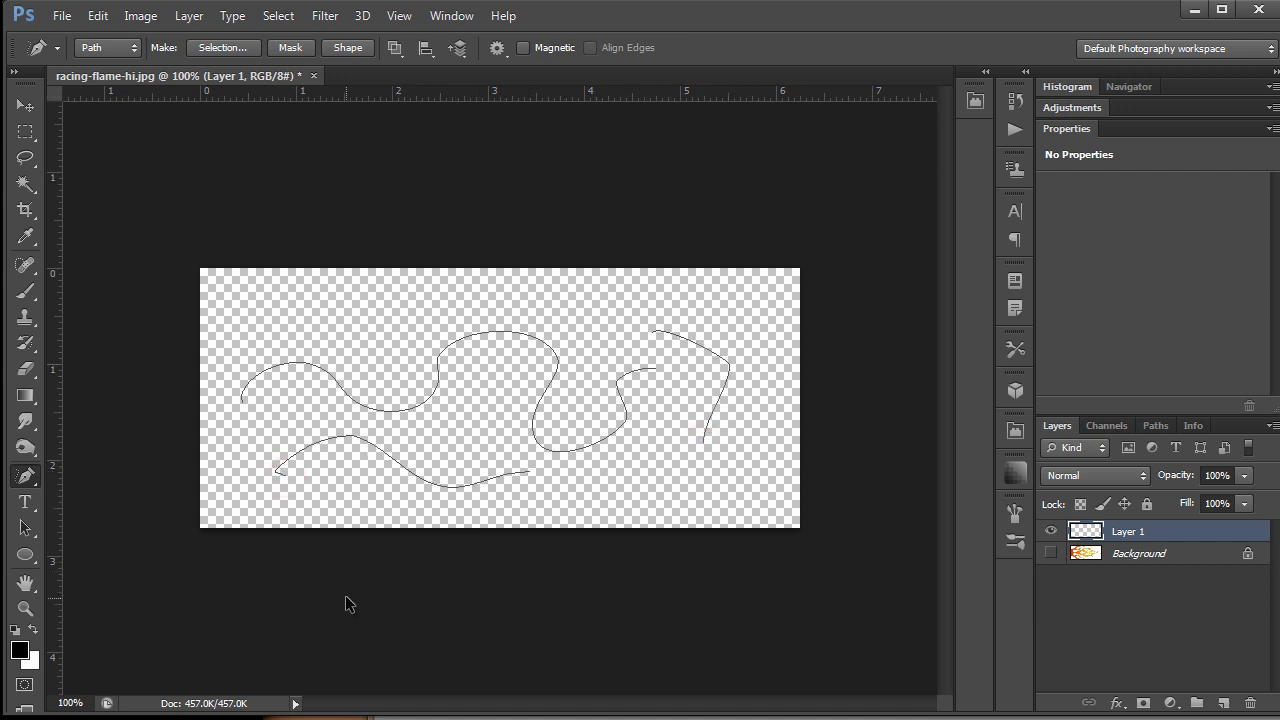
Step: Undo the three freeform curves, the hiding of the Background layer and the added empty layer
key("ctrl+alt+z")
key("ctrl+alt+z")
key("ctrl+alt+z")
key("ctrl+alt+z")
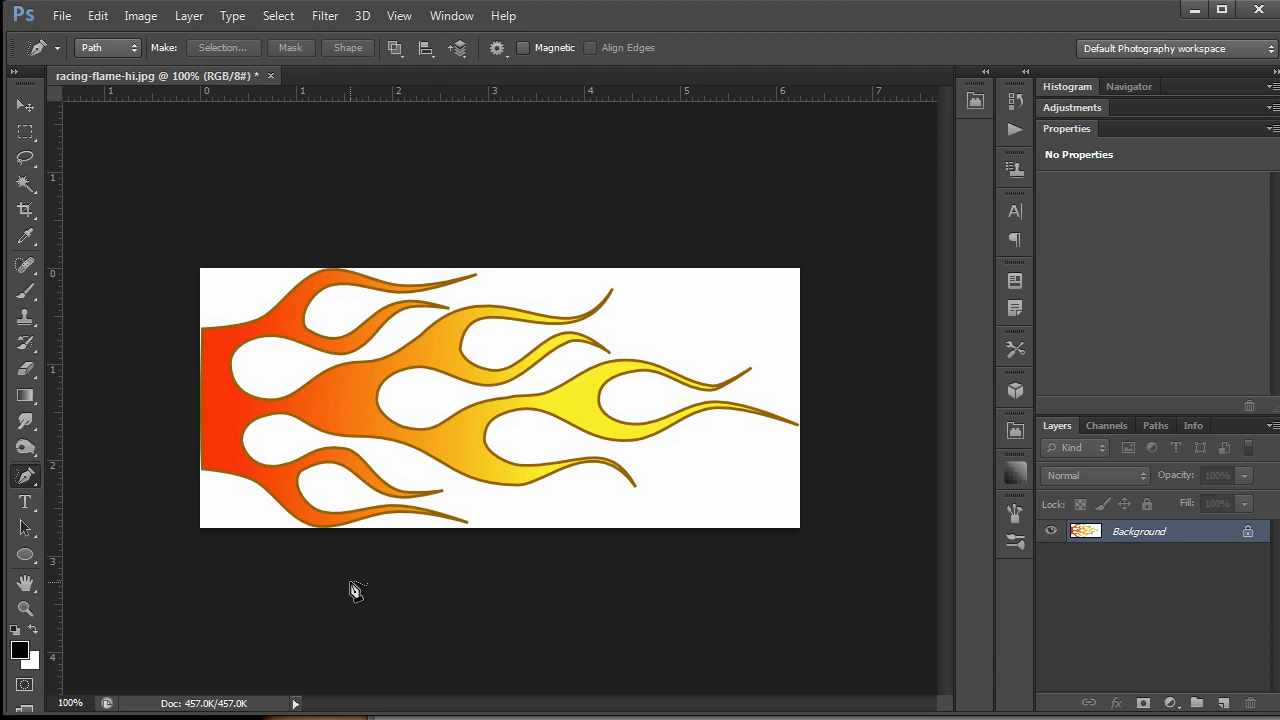
Step: Add a new layer above the flame image and set the Freeform Pen's Curve Fit to 10 px
left_click(1222, 703)
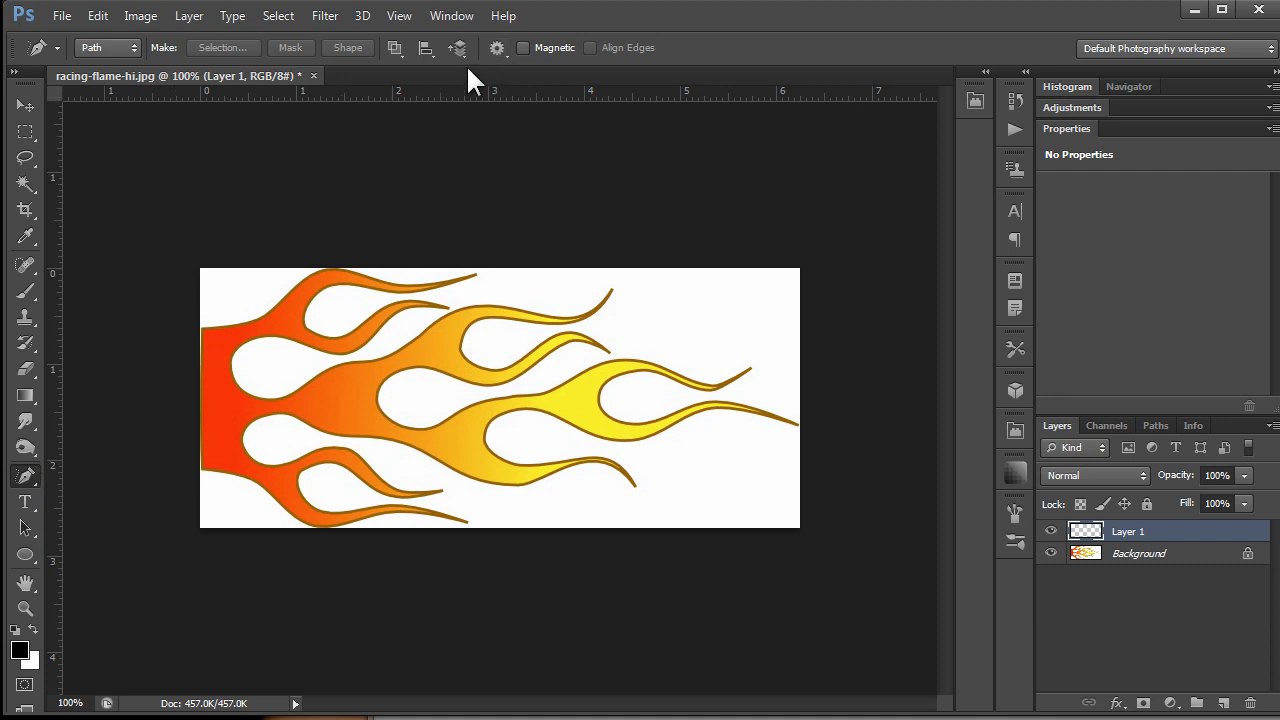
left_click(496, 48)
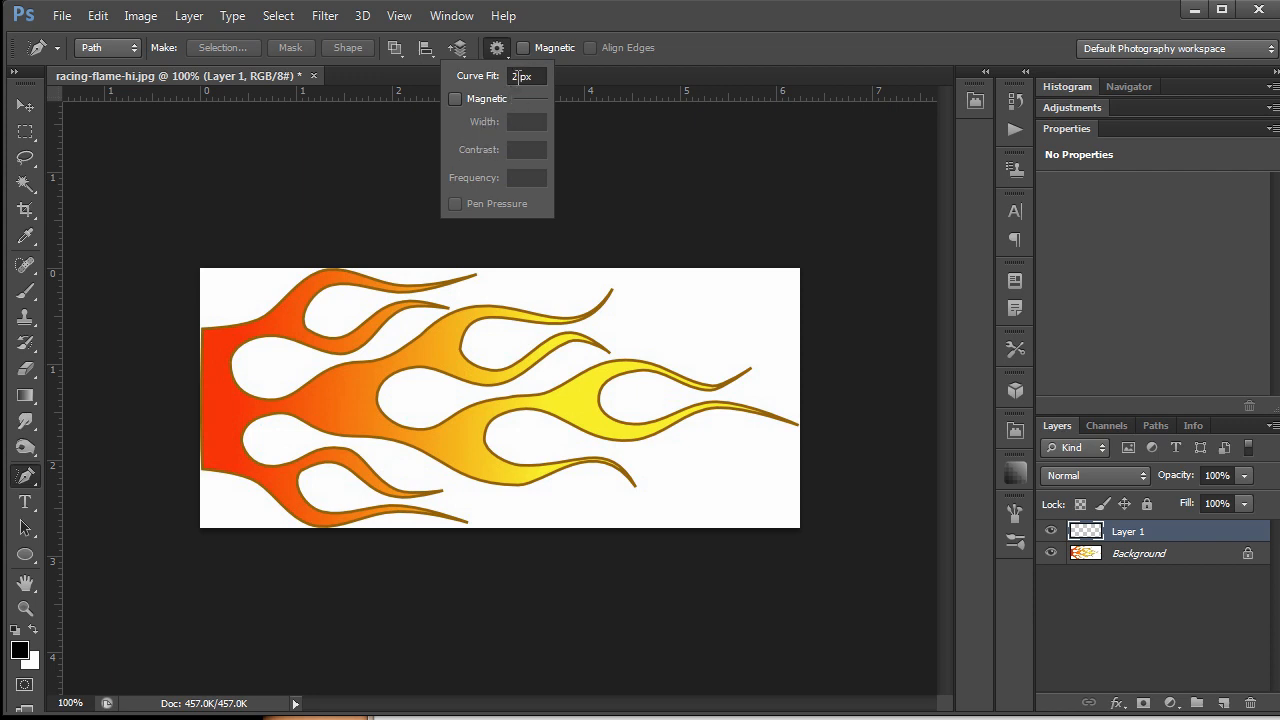
left_click(512, 76)
key("BackSpace")
key("BackSpace")
type("0010")
key("BackSpace")
key("BackSpace")
key("BackSpace")
key("BackSpace")
key("Delete")
key("Delete")
type("10")
key("Return")
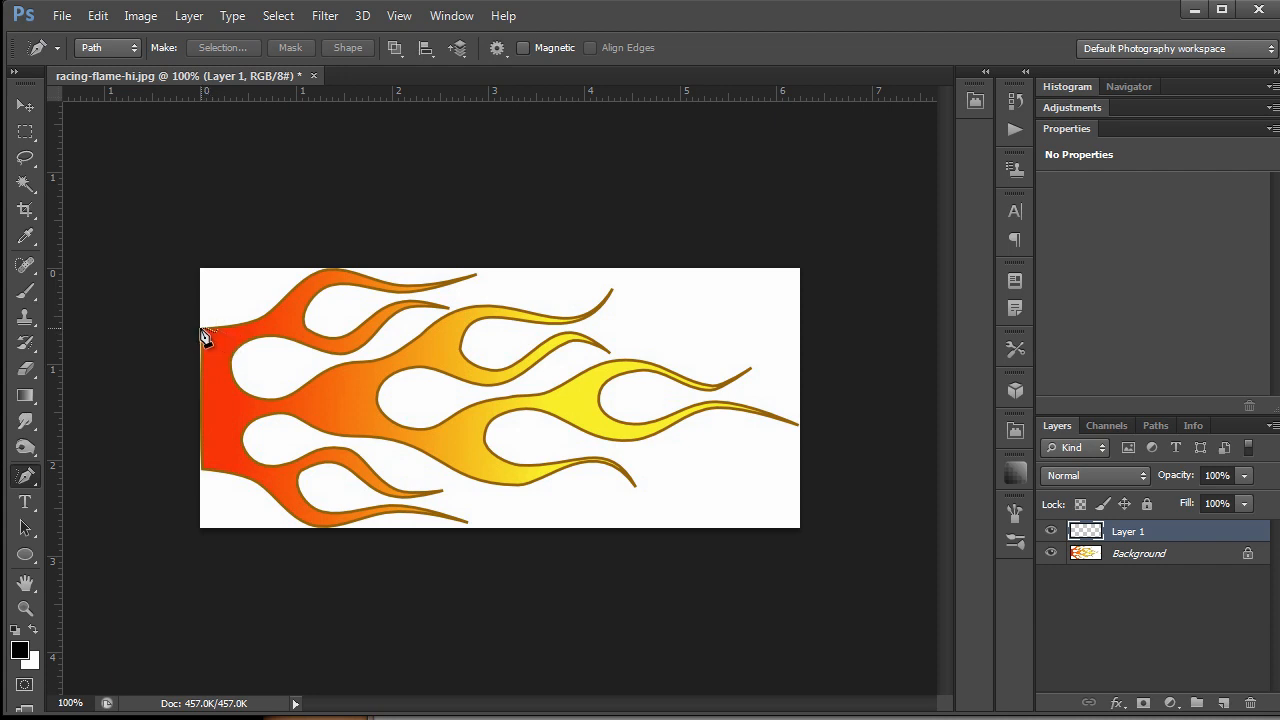
Step: Trace the uppermost flame with one freeform path and hide the Background layer
mouse_move(202, 330)
left_mouse_down()
mouse_move(333, 274)
mouse_move(472, 274)
mouse_move(318, 297)
mouse_move(300, 316)
mouse_move(328, 335)
mouse_move(418, 301)
mouse_move(449, 305)
mouse_move(411, 309)
mouse_move(347, 357)
mouse_move(248, 345)
mouse_move(234, 372)
mouse_move(245, 387)
mouse_move(207, 400)
mouse_move(184, 385)
mouse_move(177, 329)
left_mouse_up()
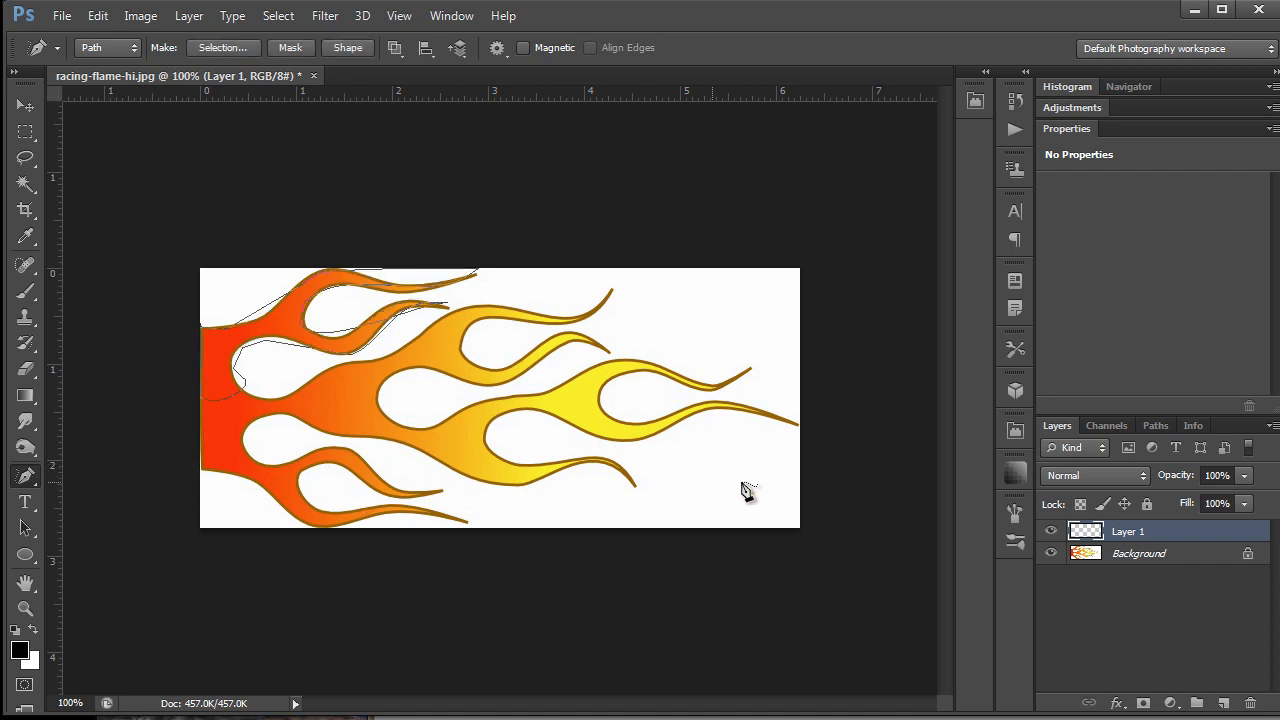
left_click(1049, 553)
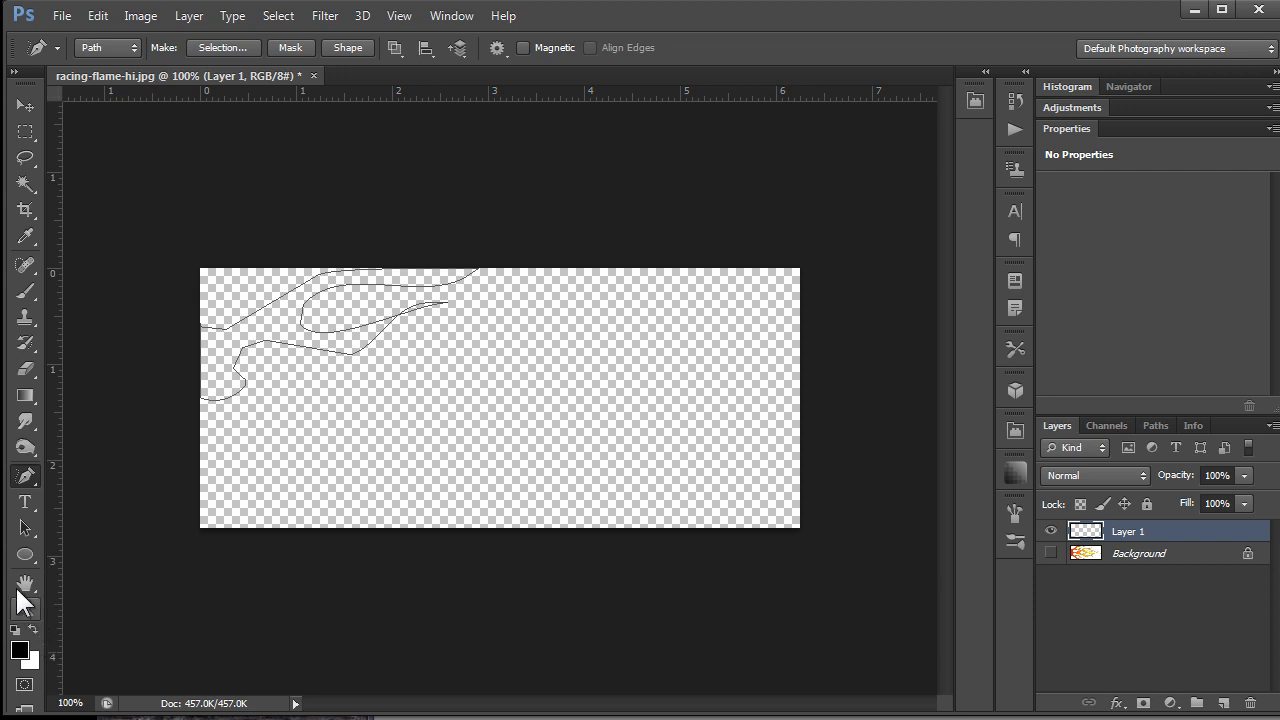
Step: Adjust anchor points and direction handles along the upper flame path with the Pen Tool
left_click(34, 478)
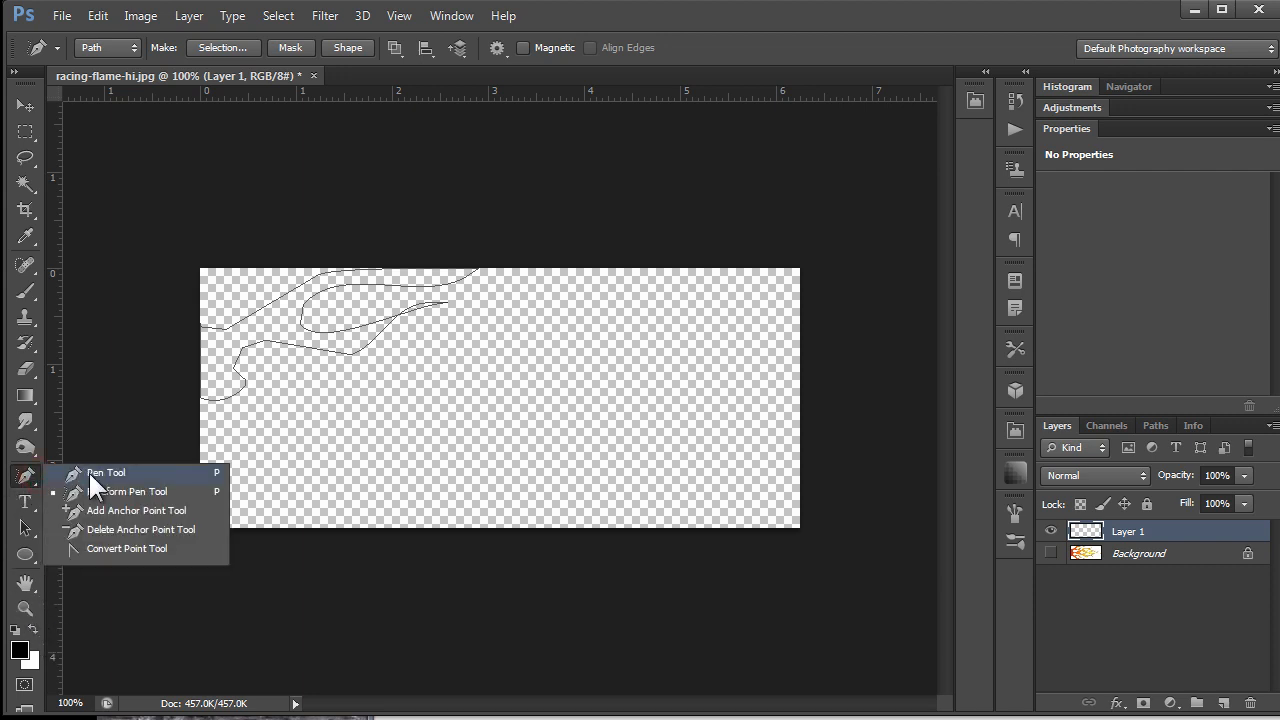
left_click(100, 473)
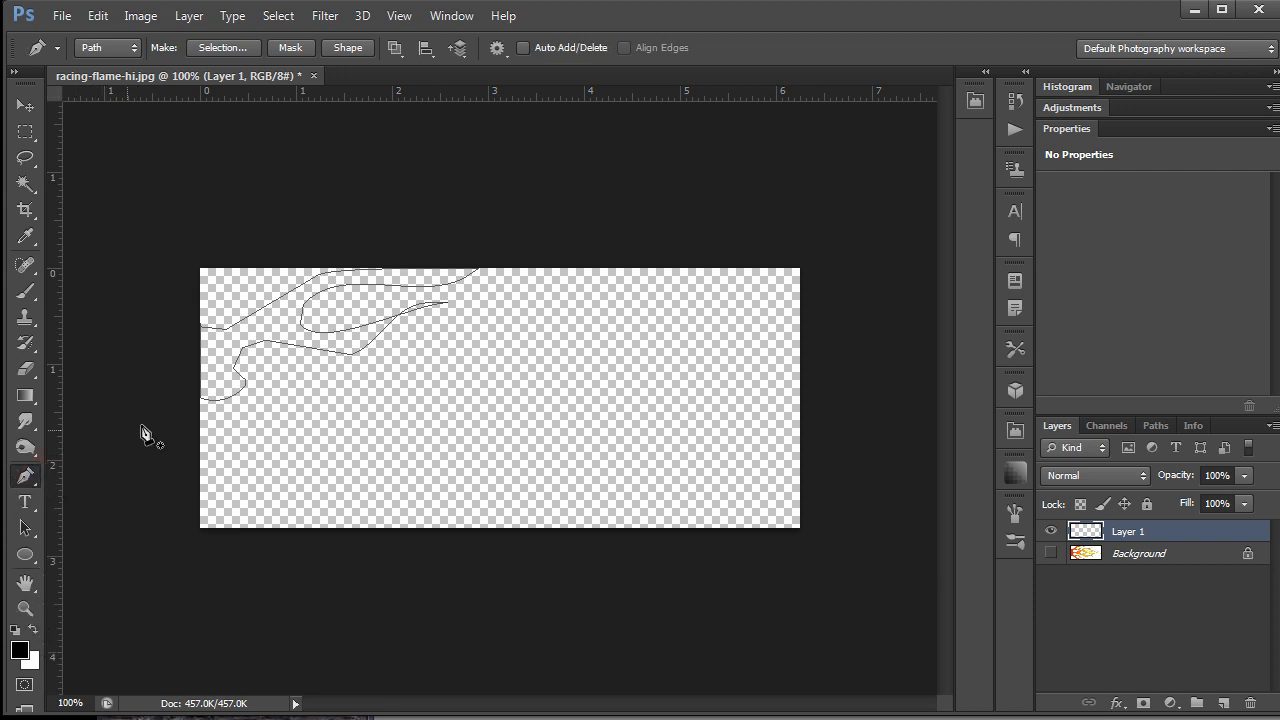
left_click(312, 349)
left_click(431, 302, "ctrl")
mouse_move(380, 344)
left_mouse_down()
mouse_move(392, 343)
mouse_move(378, 343)
left_mouse_up()
left_click(300, 308, "ctrl")
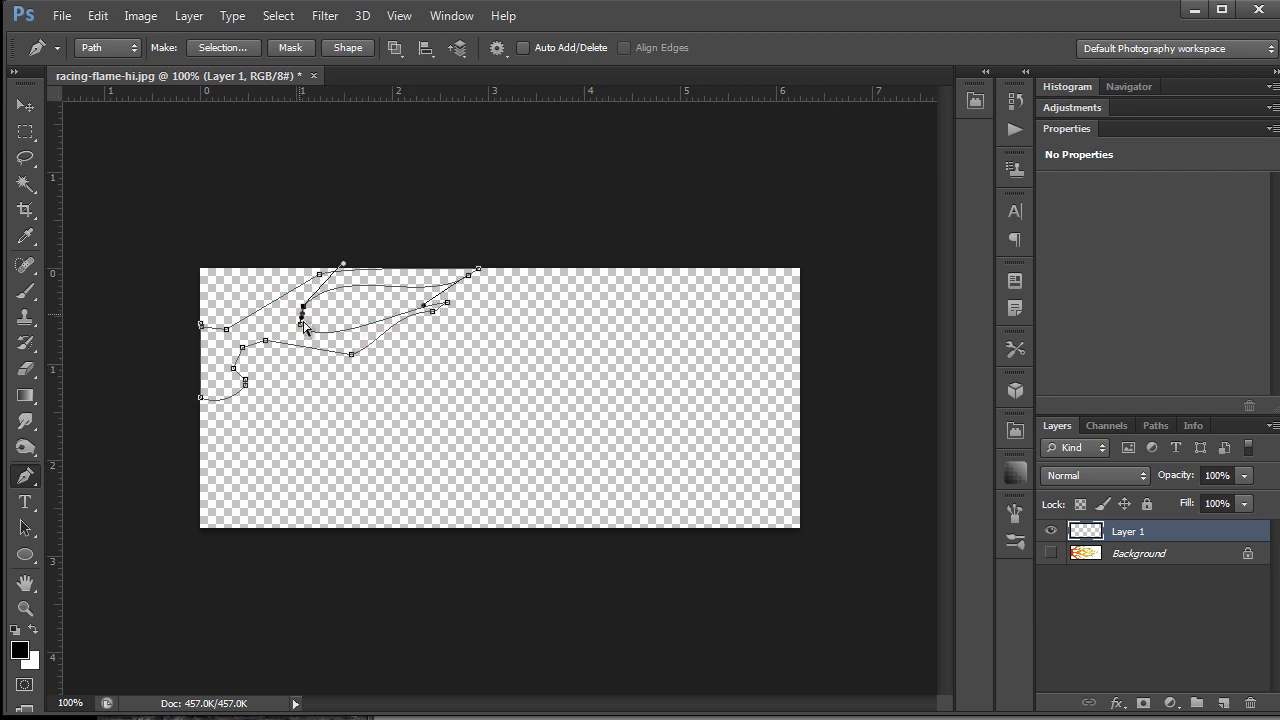
left_click_drag(300, 324, 296, 322)
left_click(253, 346, "ctrl")
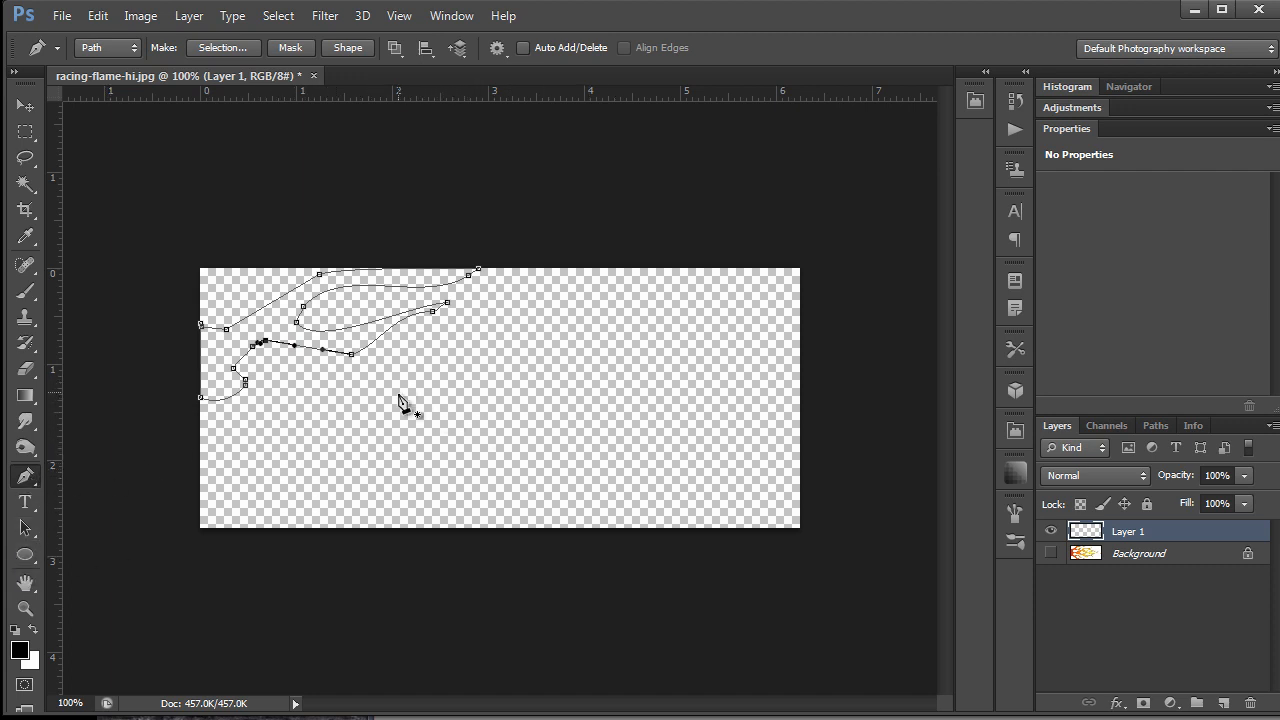
Step: Undo the anchor point edits, the upper flame path and the added layer
key("ctrl+alt+z")
key("ctrl+alt+z")
key("ctrl+alt+z")
key("ctrl+alt+z")
key("ctrl+alt+z")
key("ctrl+alt+z")
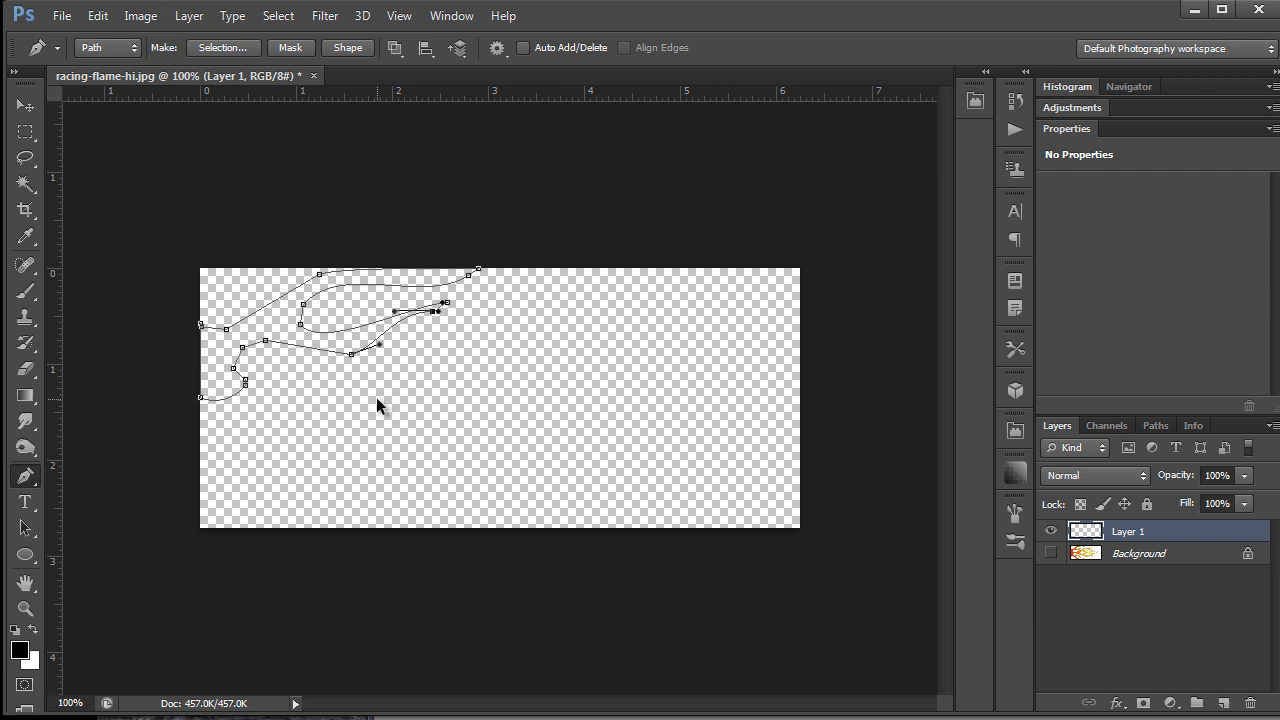
Step: Add a new layer above the flame image and set the Freeform Pen's Curve Fit to 2 px
left_click(1223, 703)
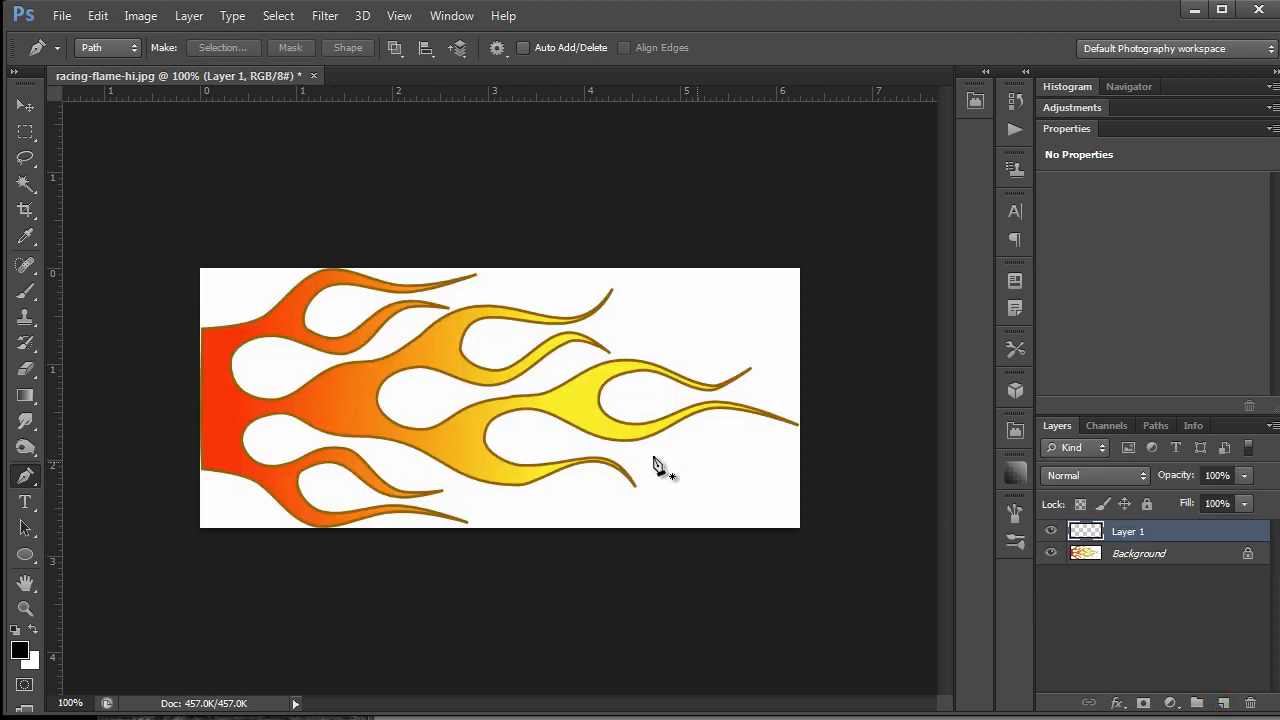
left_click(25, 480)
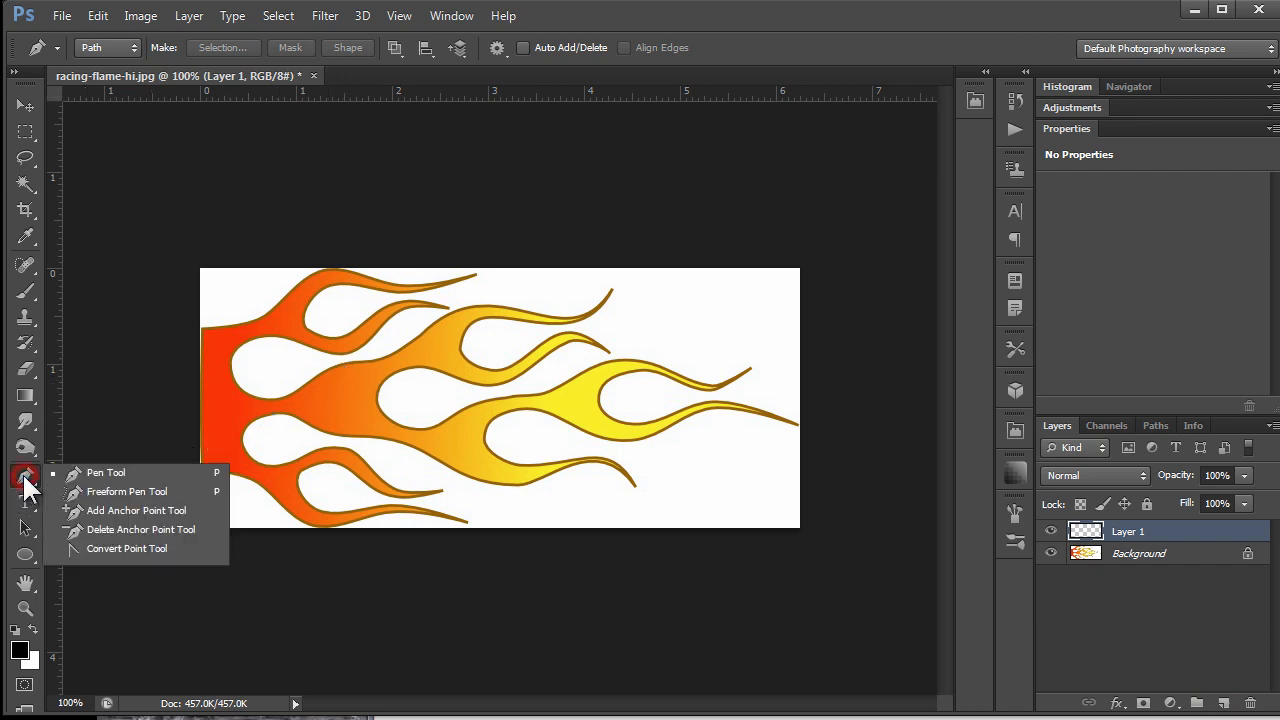
left_click(97, 470)
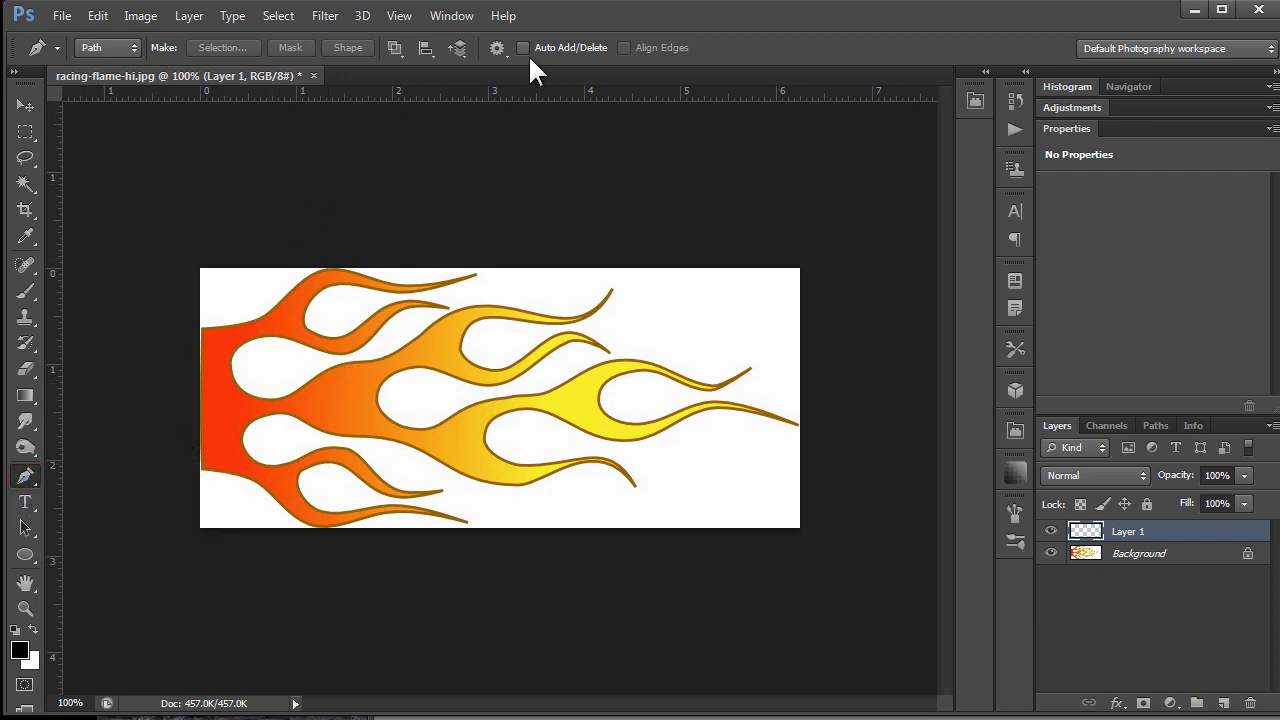
left_click(497, 48)
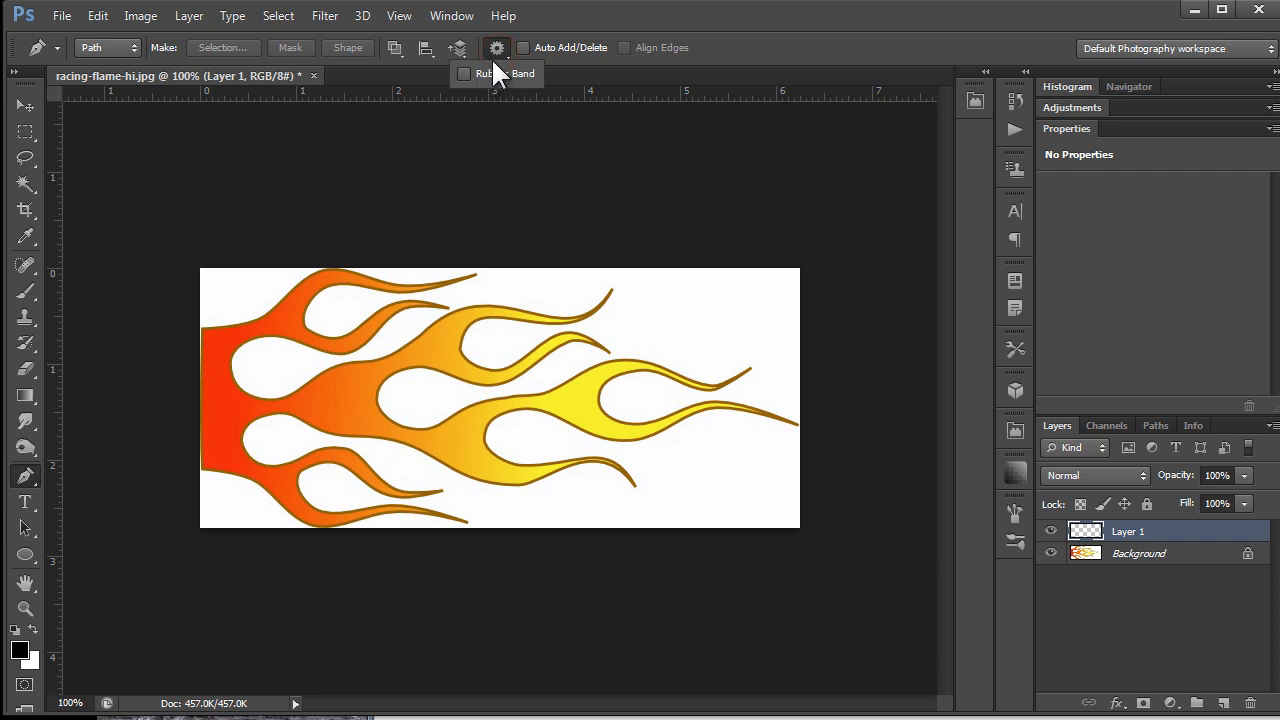
left_click(498, 52)
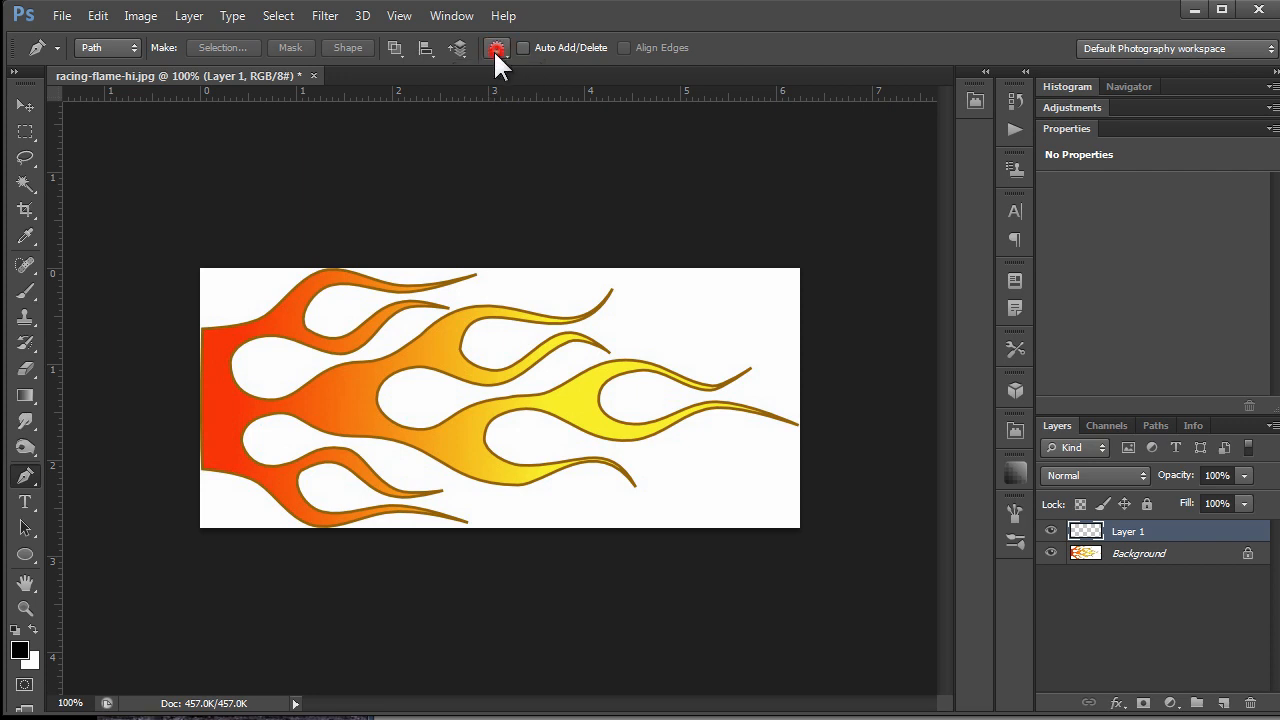
left_click(25, 477)
left_click(97, 487)
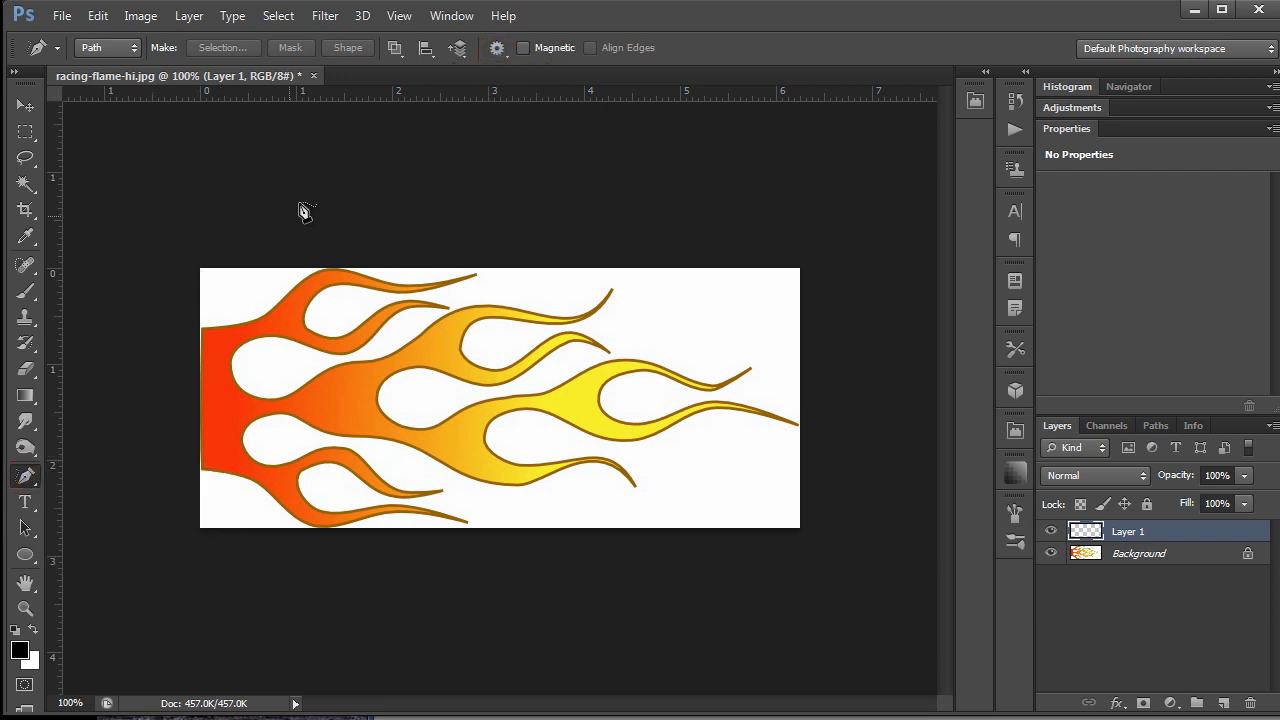
left_click(497, 48)
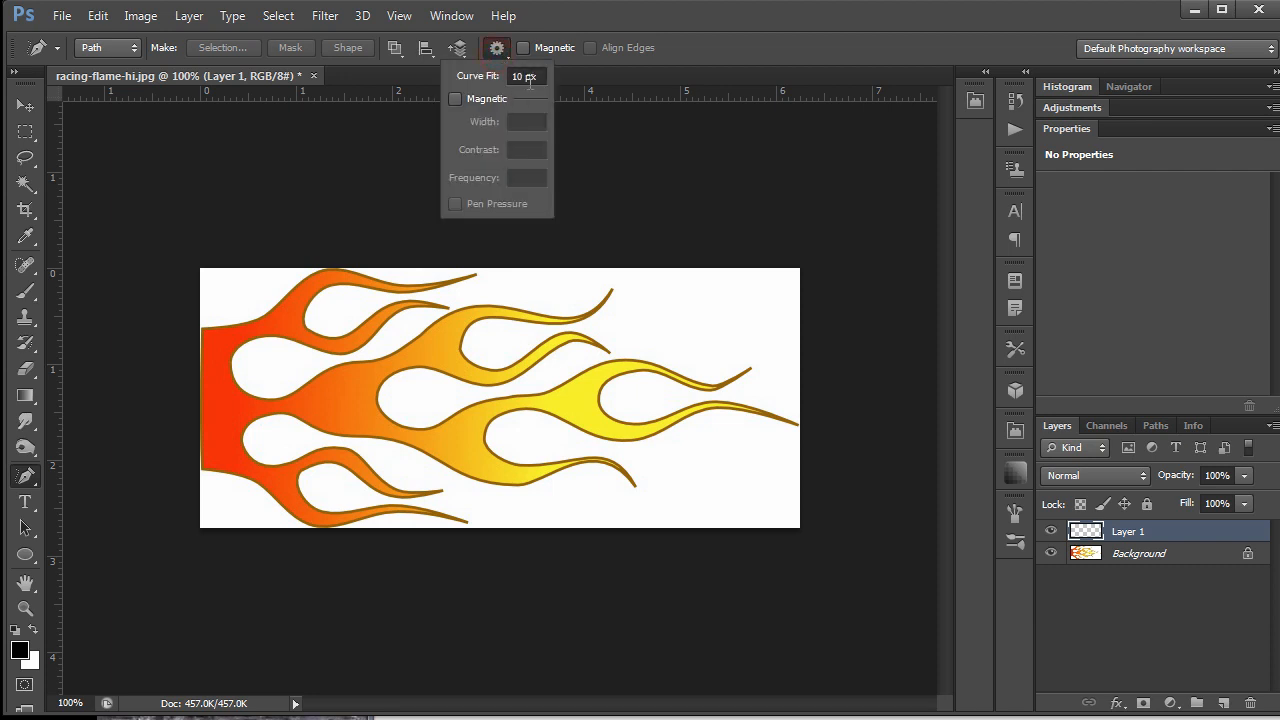
left_click(527, 77)
type("2")
key("Return")
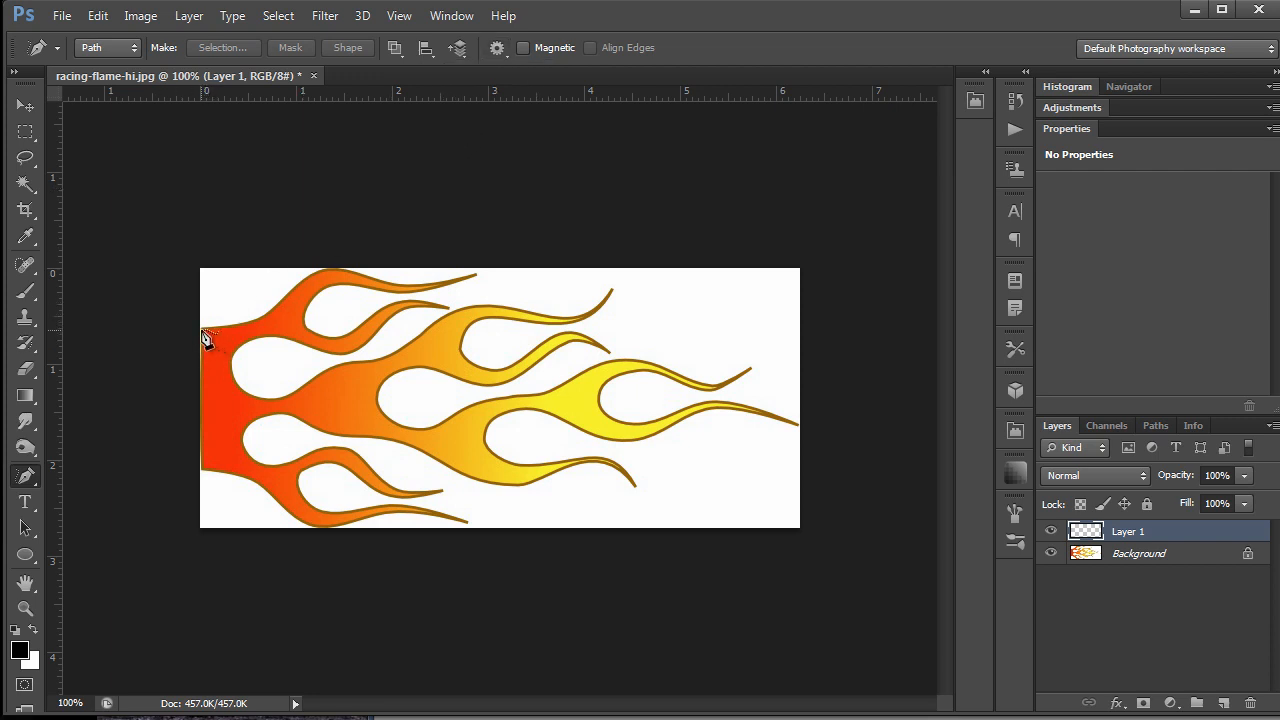
Step: Trace the uppermost flame with a freeform path and reshape its anchor points and handles with the Pen Tool to follow the flame's edges
mouse_move(202, 330)
left_mouse_down()
mouse_move(235, 333)
mouse_move(328, 271)
mouse_move(471, 268)
mouse_move(437, 290)
mouse_move(315, 310)
mouse_move(325, 335)
mouse_move(397, 304)
mouse_move(453, 300)
mouse_move(415, 308)
mouse_move(357, 359)
mouse_move(277, 349)
mouse_move(200, 378)
left_mouse_up()
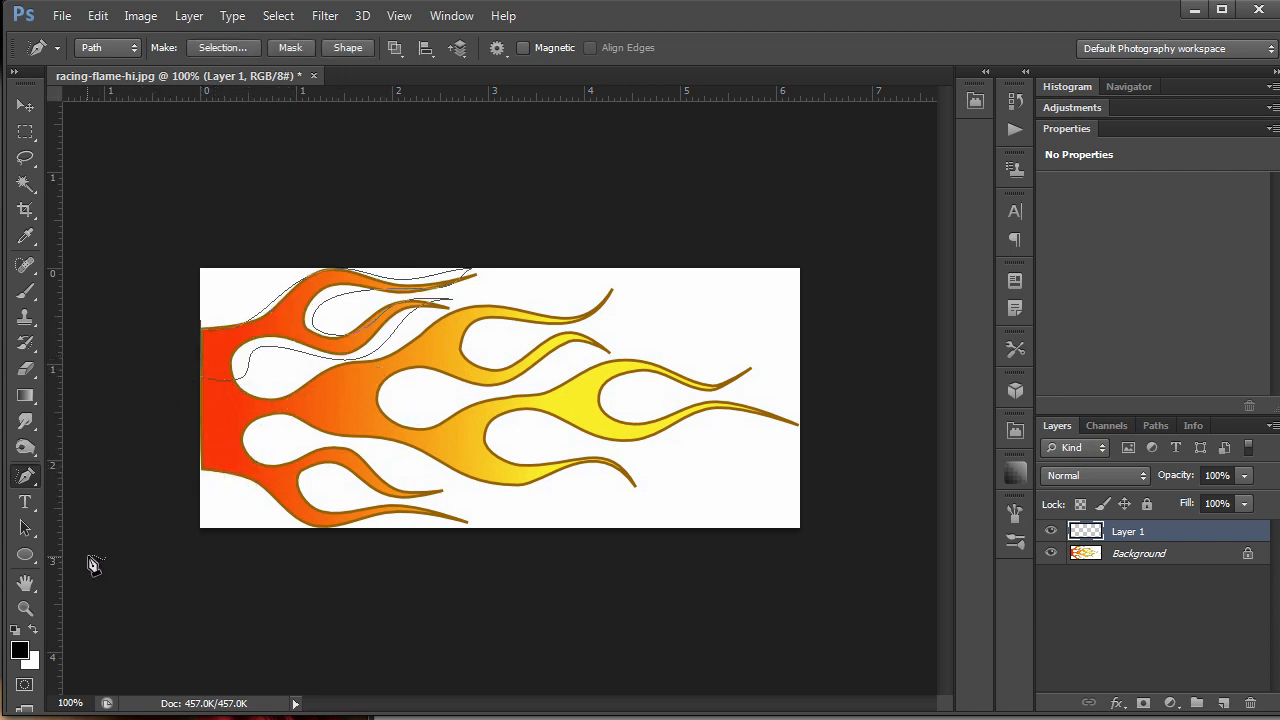
left_click(27, 477)
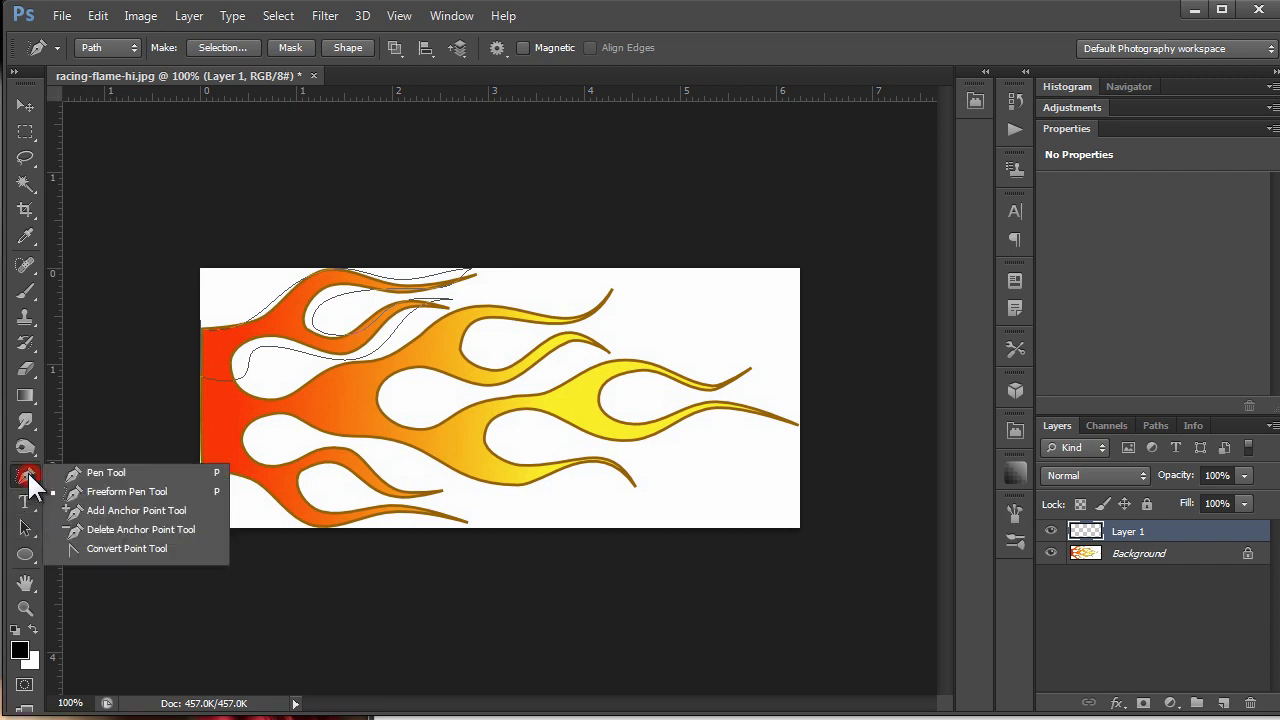
left_click(86, 471)
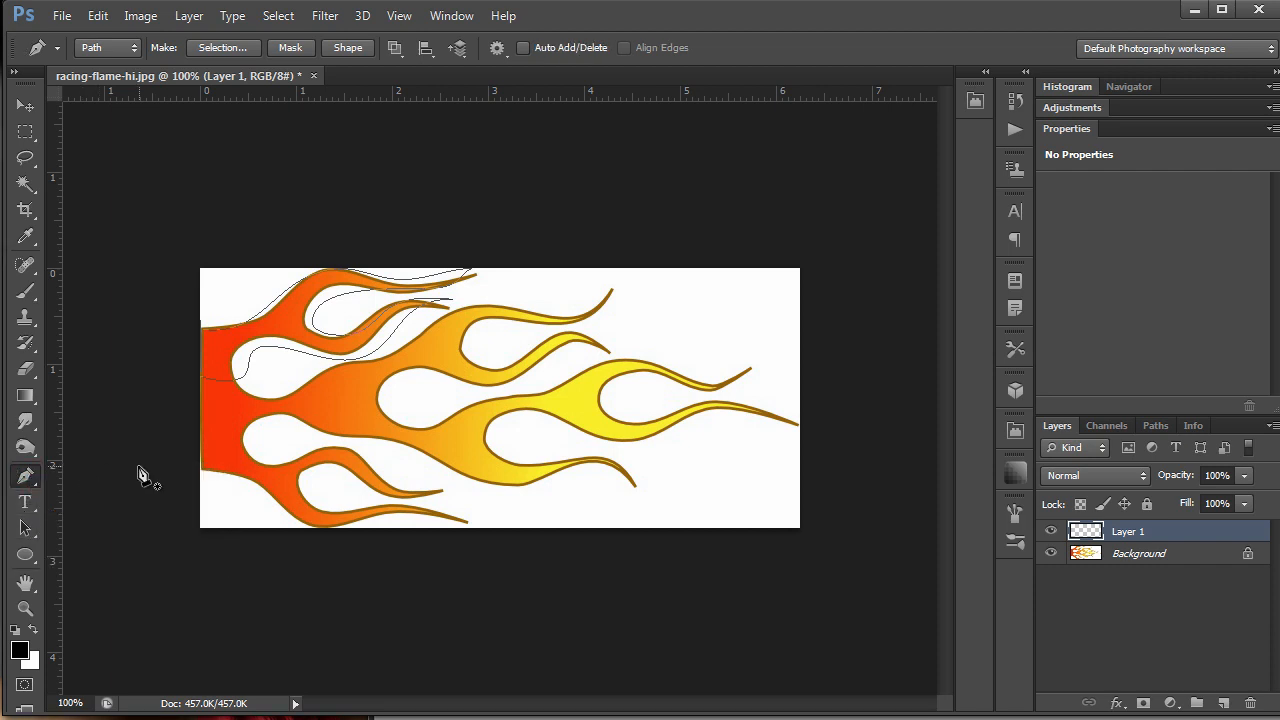
left_click(250, 364, "ctrl")
left_click(259, 349, "ctrl")
left_click_drag(261, 347, 245, 365)
left_click_drag(363, 357, 307, 319)
left_click(312, 324, "ctrl")
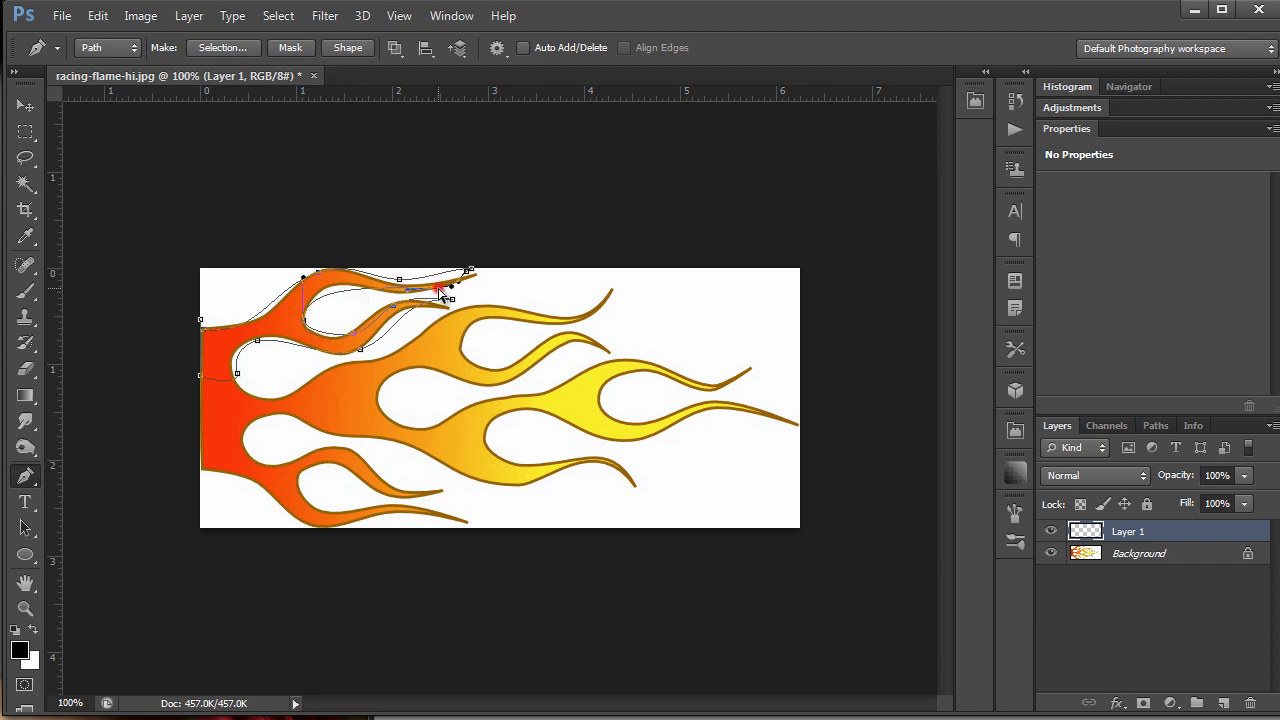
left_click_drag(440, 290, 427, 291)
left_click(402, 285)
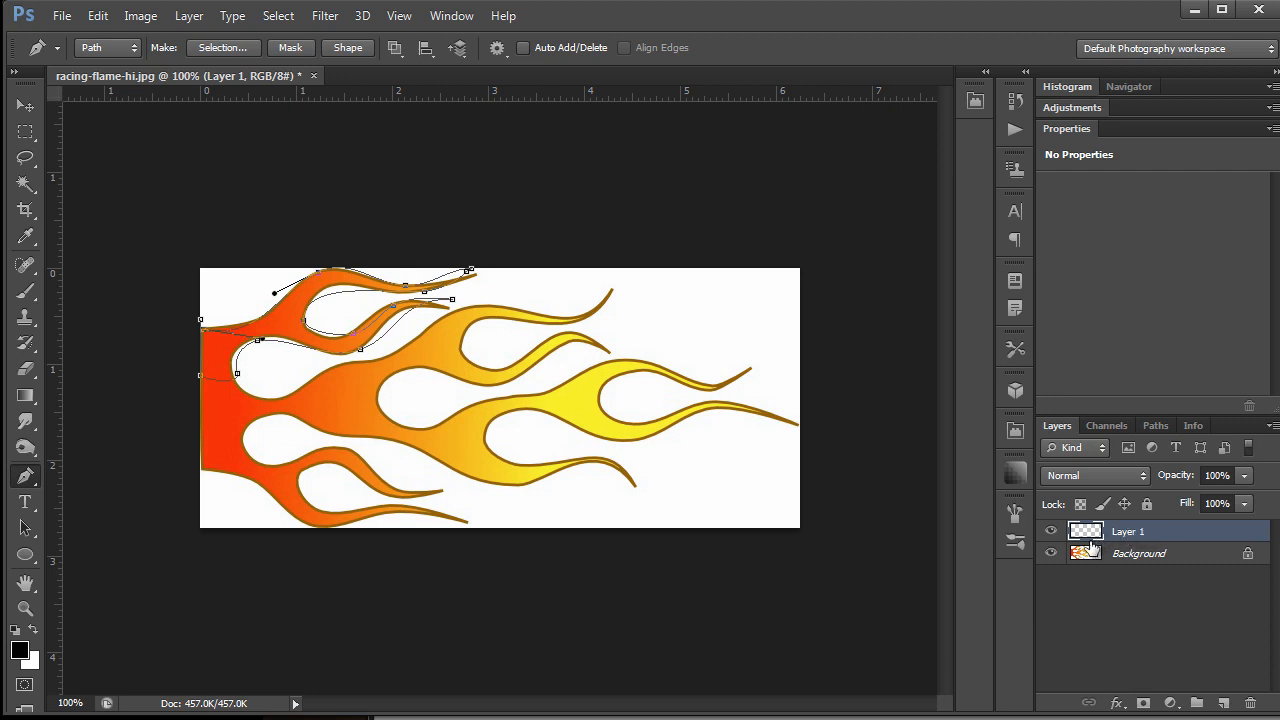
Step: Undo the path reshaping, the 2 px Curve Fit flame trace and its layer
key("ctrl+alt+z")
key("ctrl+alt+z")
key("ctrl+alt+z")
key("ctrl+alt+z")
key("ctrl+alt+z")
key("ctrl+alt+z")
key("ctrl+alt+z")
key("ctrl+alt+z")
key("ctrl+alt+z")
key("ctrl+alt+z")
key("ctrl+alt+z")
key("ctrl+alt+z")
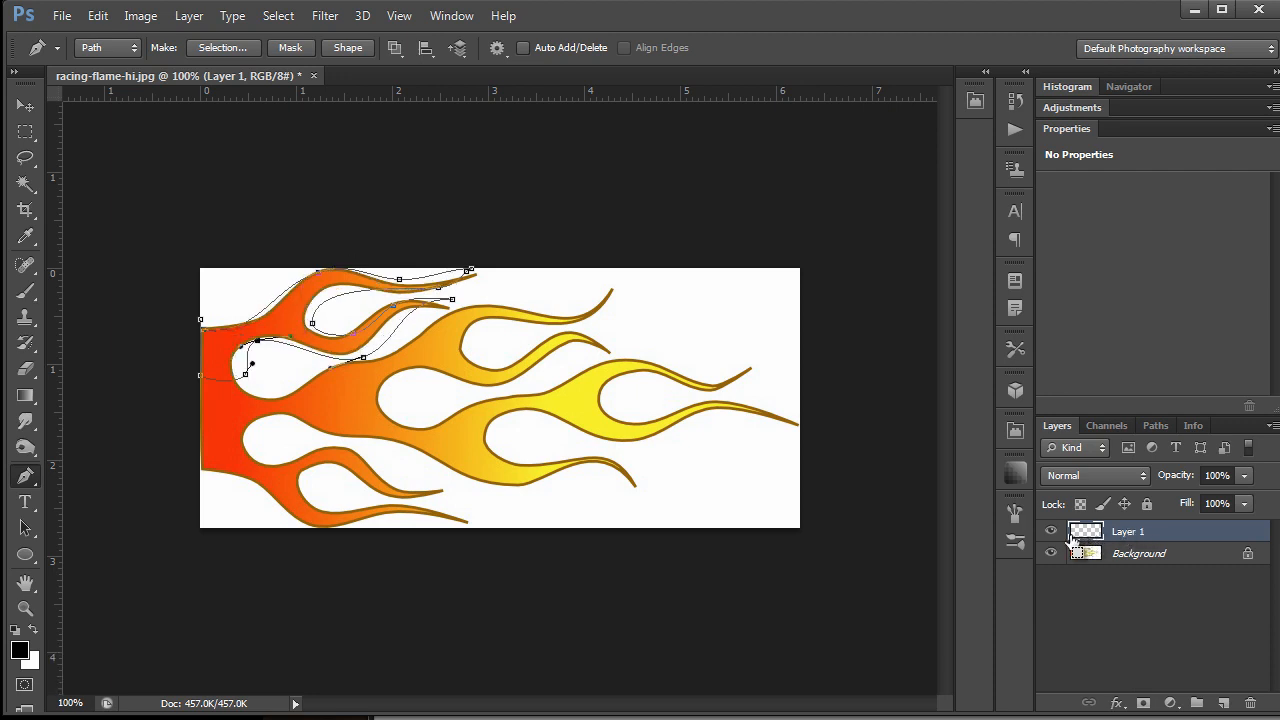
key("ctrl+alt+z")
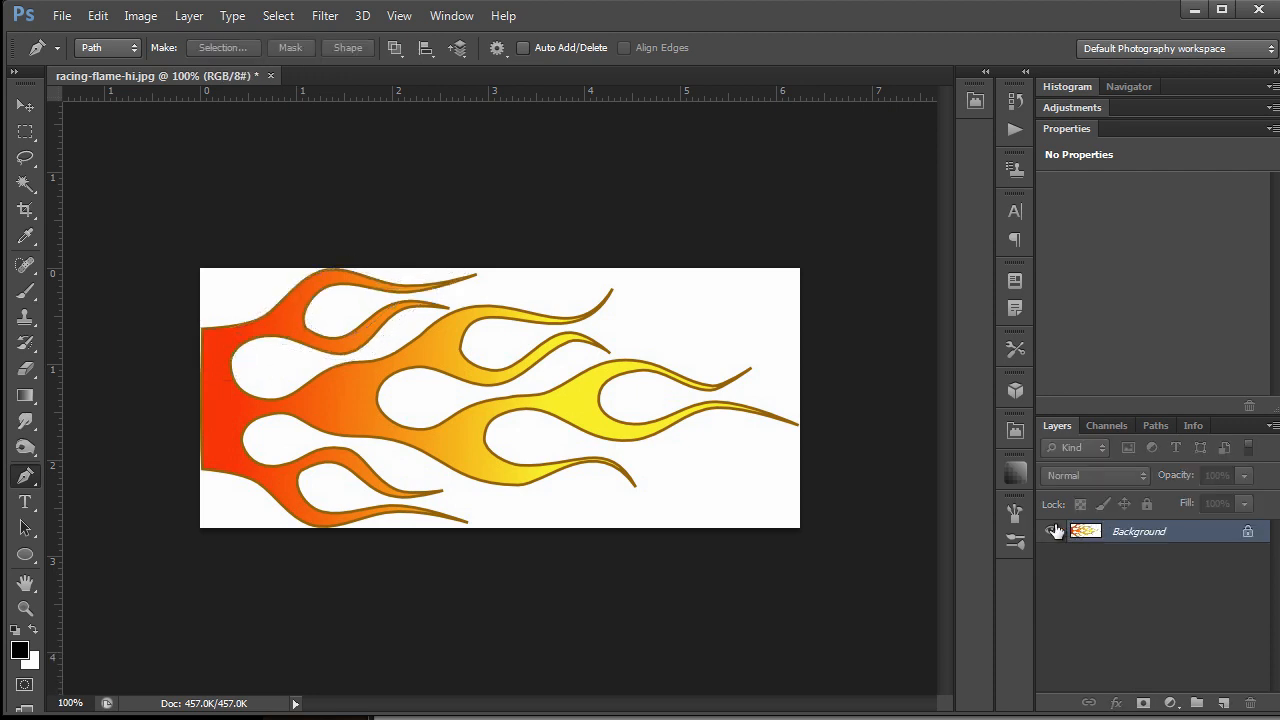
Step: Add a new empty layer above the flame Background layer
left_click(1222, 704)
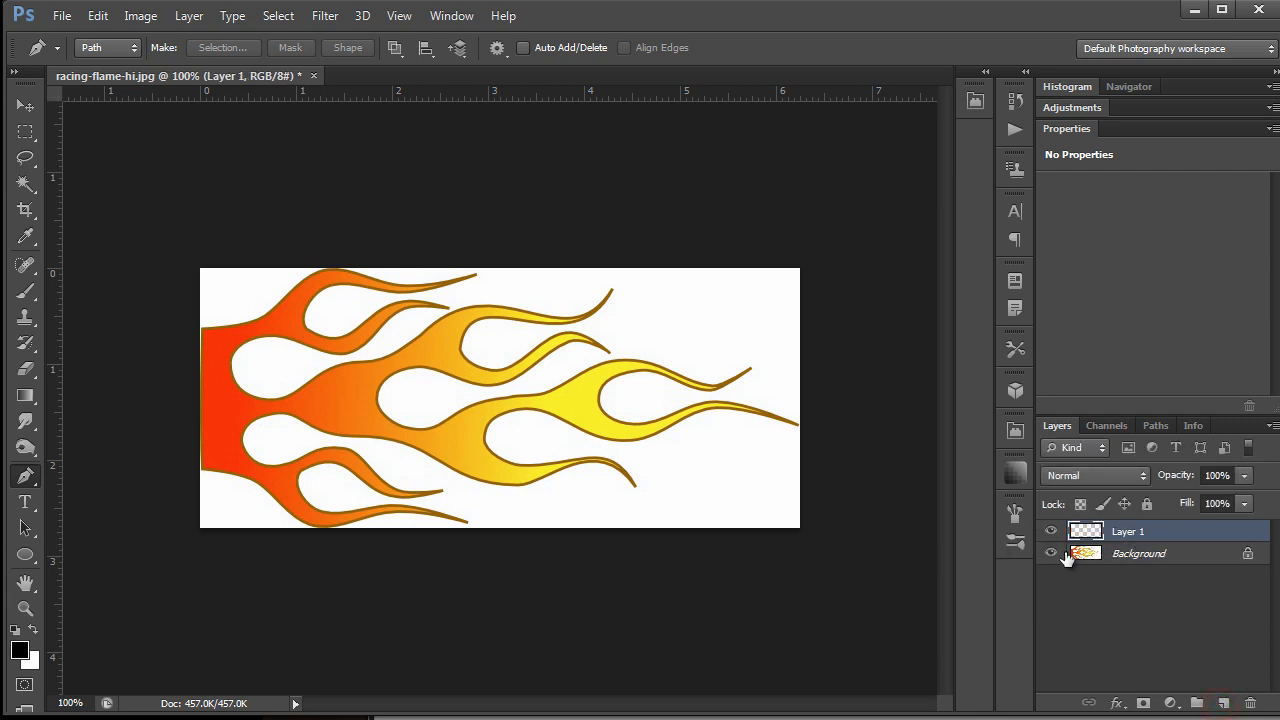
Step: Trace the entire flame outline with a closed Freeform Pen path, checking the path with the Background layer hidden before showing it again
left_click(22, 480)
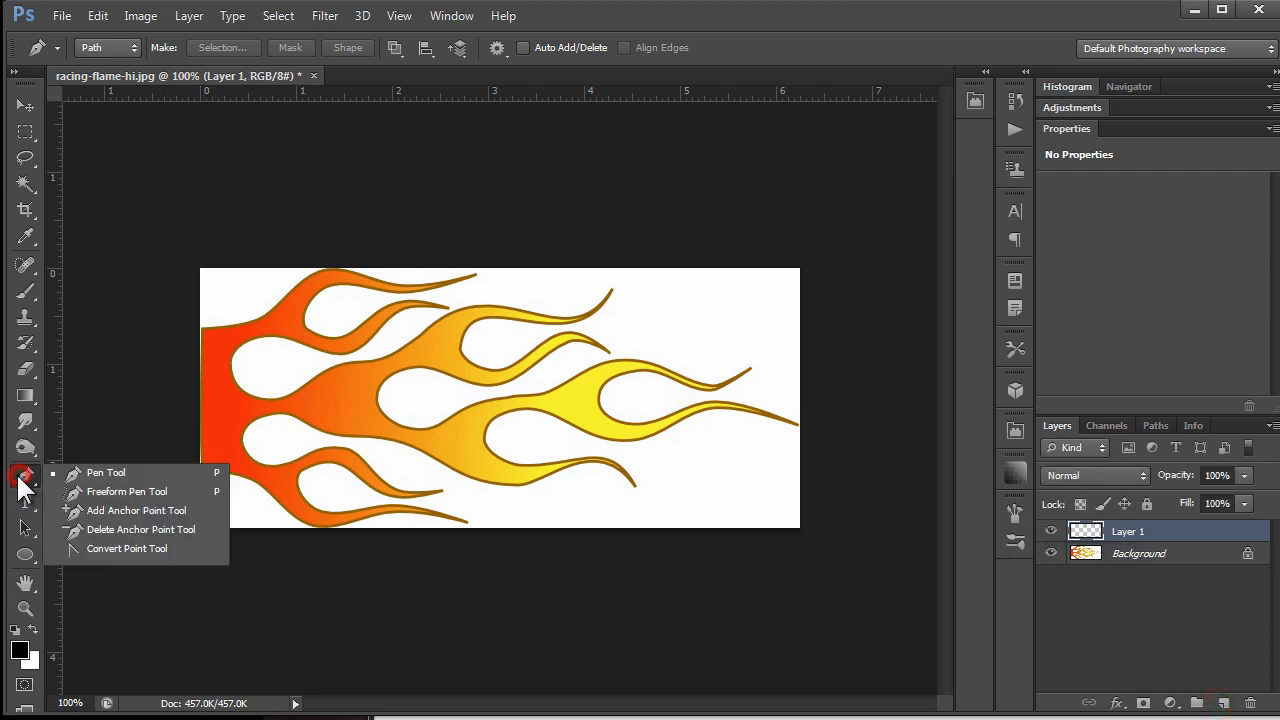
left_click(95, 491)
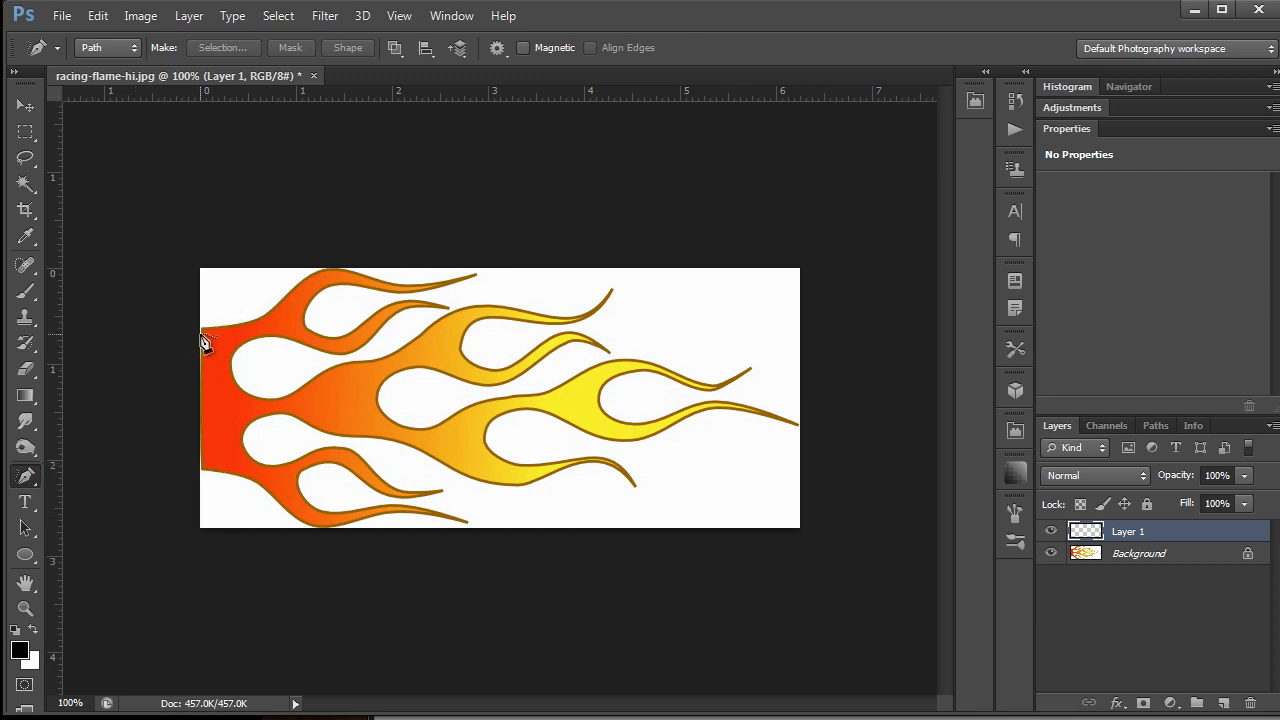
mouse_move(202, 333)
left_mouse_down()
mouse_move(257, 322)
mouse_move(324, 268)
mouse_move(422, 282)
mouse_move(483, 273)
mouse_move(414, 296)
mouse_move(317, 294)
mouse_move(303, 317)
mouse_move(319, 332)
mouse_move(417, 302)
mouse_move(453, 309)
mouse_move(405, 313)
mouse_move(340, 355)
mouse_move(244, 347)
mouse_move(237, 385)
mouse_move(277, 397)
mouse_move(386, 359)
mouse_move(453, 311)
mouse_move(572, 324)
mouse_move(617, 291)
mouse_move(553, 330)
mouse_move(467, 344)
mouse_move(501, 372)
mouse_move(592, 341)
mouse_move(609, 349)
mouse_move(506, 383)
mouse_move(449, 387)
mouse_move(412, 372)
mouse_move(381, 400)
mouse_move(413, 432)
mouse_move(629, 366)
mouse_move(706, 391)
mouse_move(757, 377)
mouse_move(740, 394)
mouse_move(680, 395)
mouse_move(631, 376)
mouse_move(606, 416)
mouse_move(647, 429)
mouse_move(737, 417)
mouse_move(803, 434)
mouse_move(694, 420)
mouse_move(640, 449)
mouse_move(502, 422)
mouse_move(484, 450)
mouse_move(617, 470)
mouse_move(637, 490)
mouse_move(583, 479)
mouse_move(523, 494)
mouse_move(480, 491)
mouse_move(434, 457)
mouse_move(257, 426)
mouse_move(243, 463)
mouse_move(334, 449)
mouse_move(408, 500)
mouse_move(447, 492)
mouse_move(420, 506)
mouse_move(330, 475)
mouse_move(303, 486)
mouse_move(306, 517)
mouse_move(397, 512)
mouse_move(458, 528)
mouse_move(329, 534)
mouse_move(205, 475)
mouse_move(205, 427)
left_mouse_up()
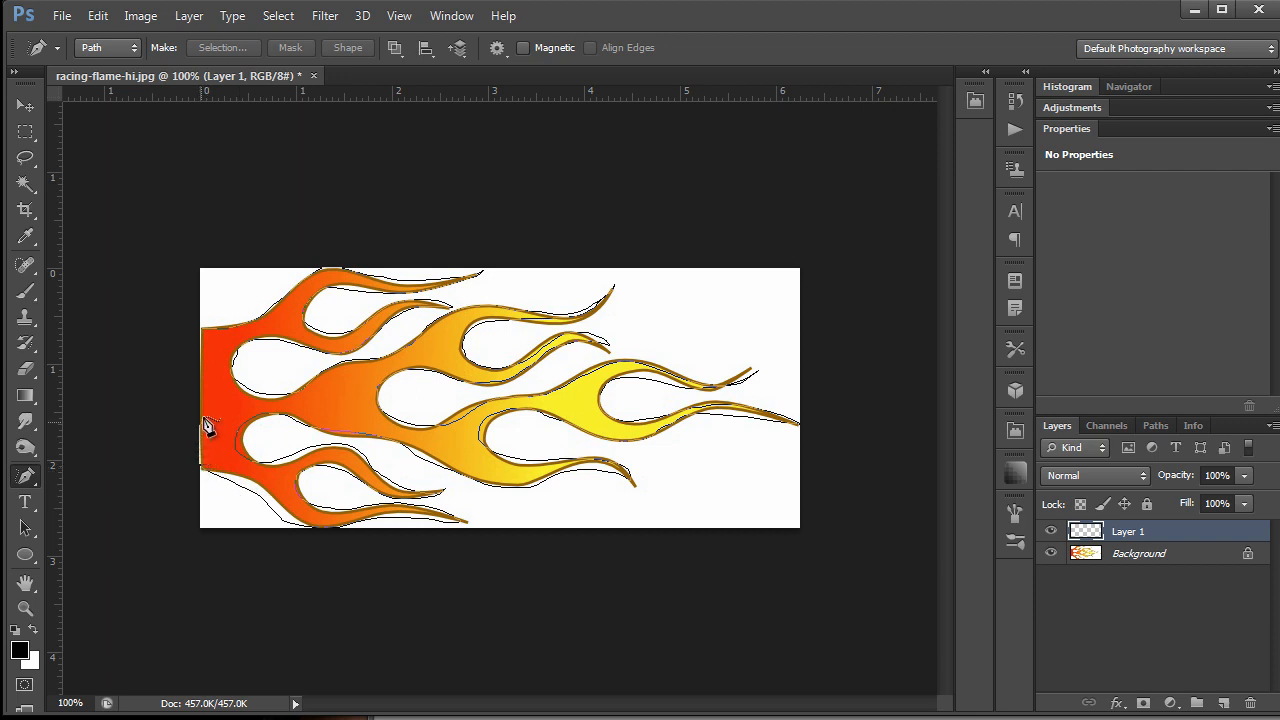
left_click_drag(200, 377, 204, 332)
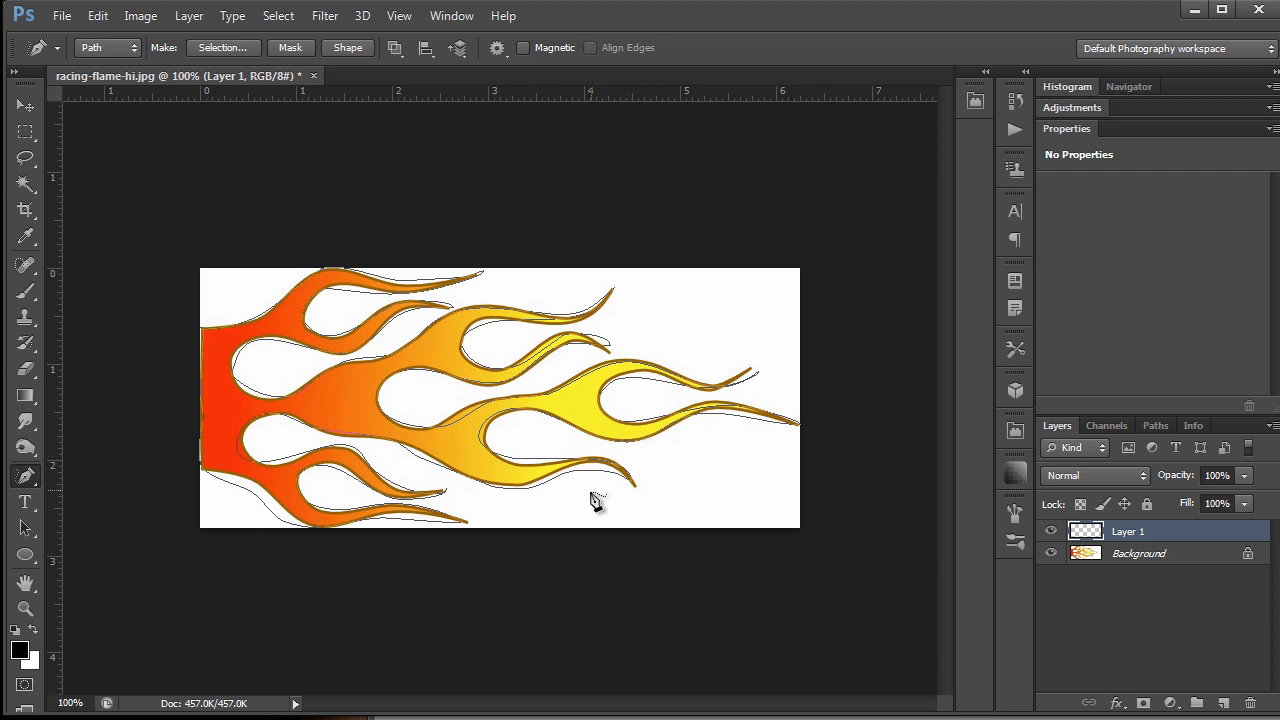
left_click(1050, 556)
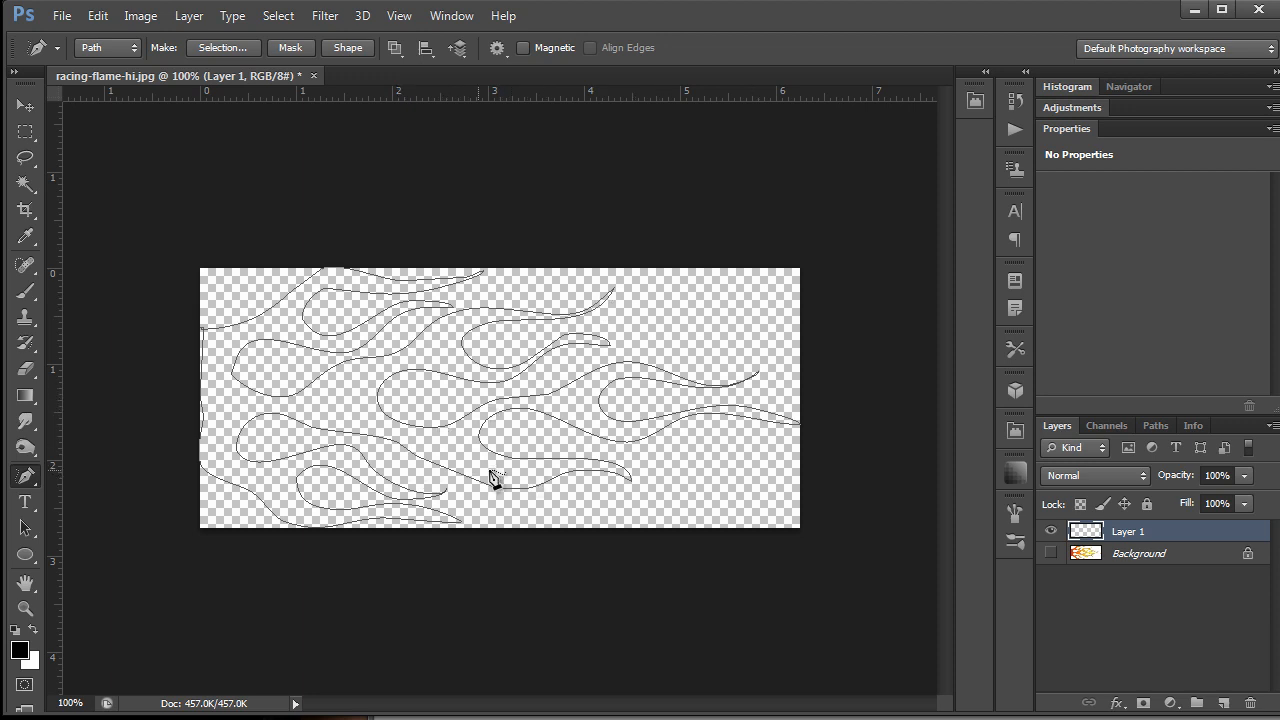
left_click(1050, 555)
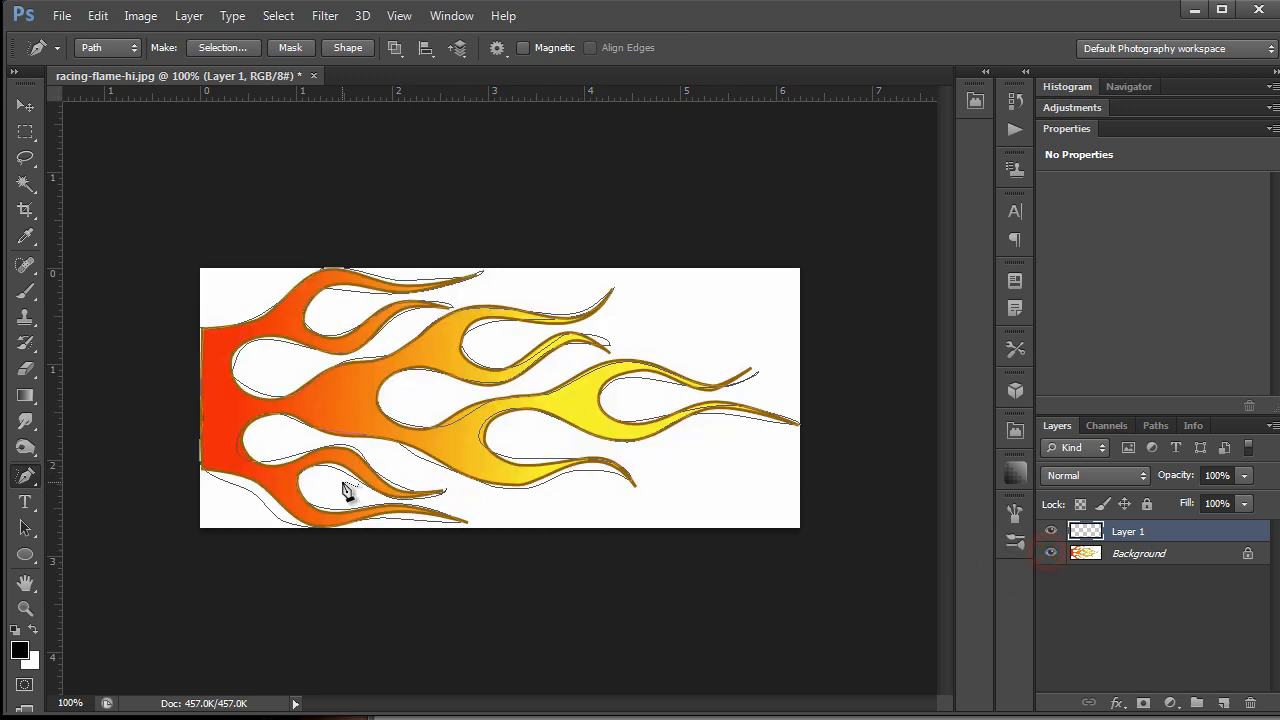
Step: Select the traced path with the Pen Tool and move the middle flames' stray anchor points and handles onto the flame edges
left_click(25, 478)
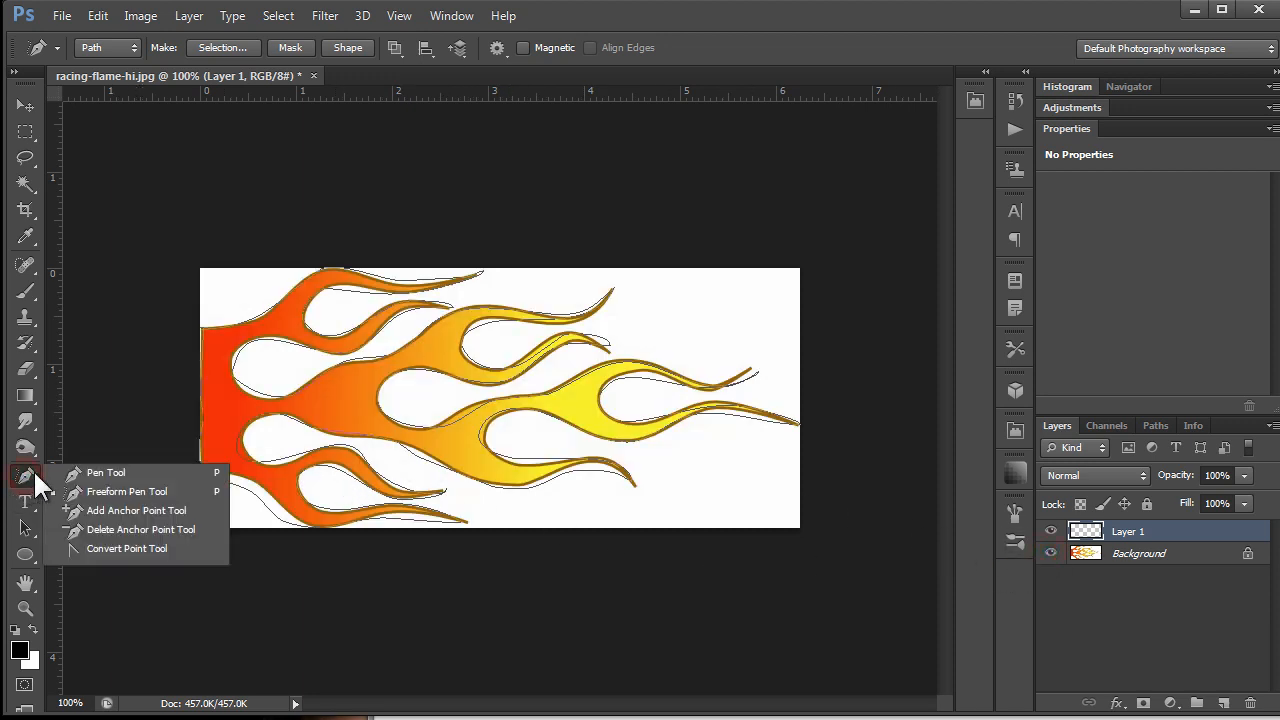
left_click(82, 470)
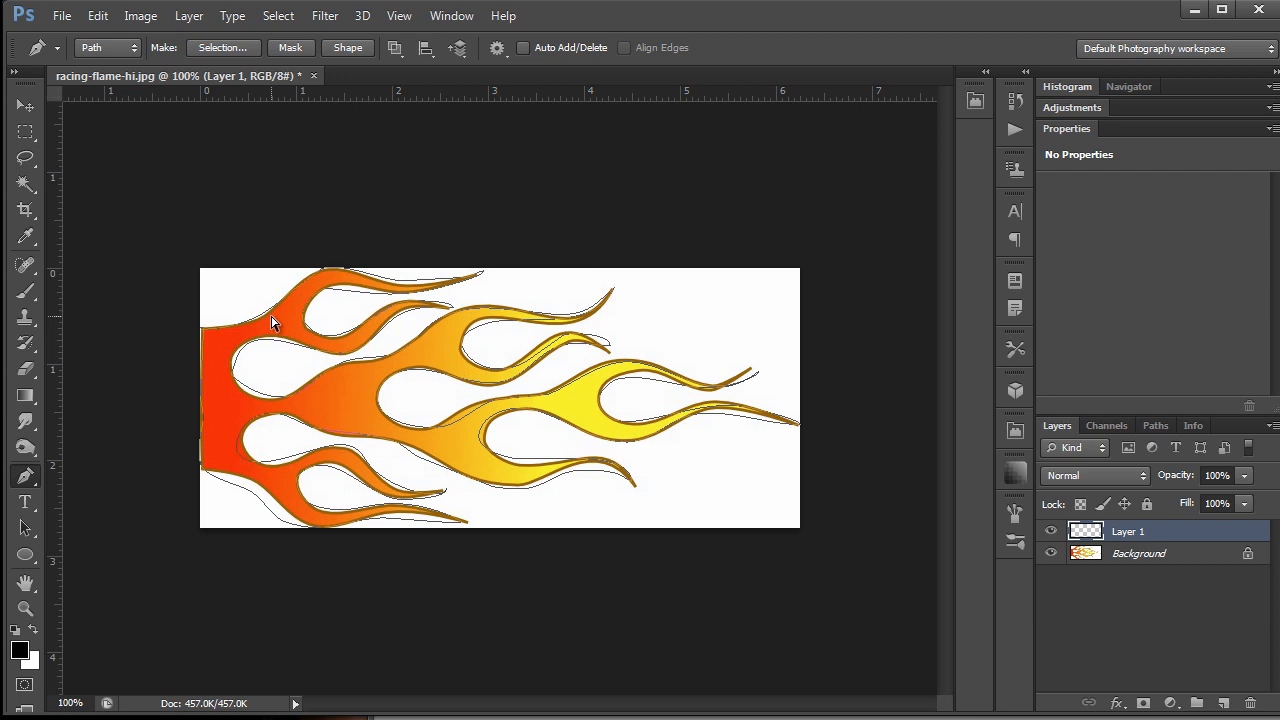
left_click(267, 316, "ctrl")
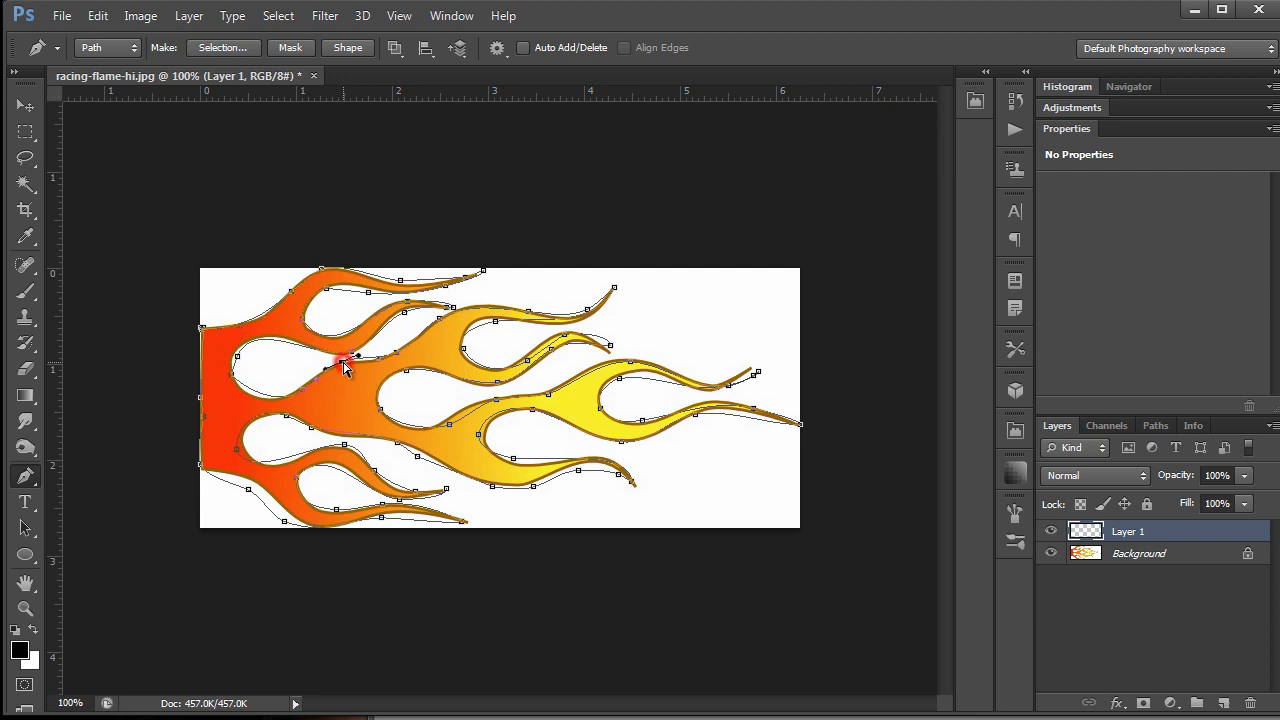
left_click_drag(343, 362, 337, 367)
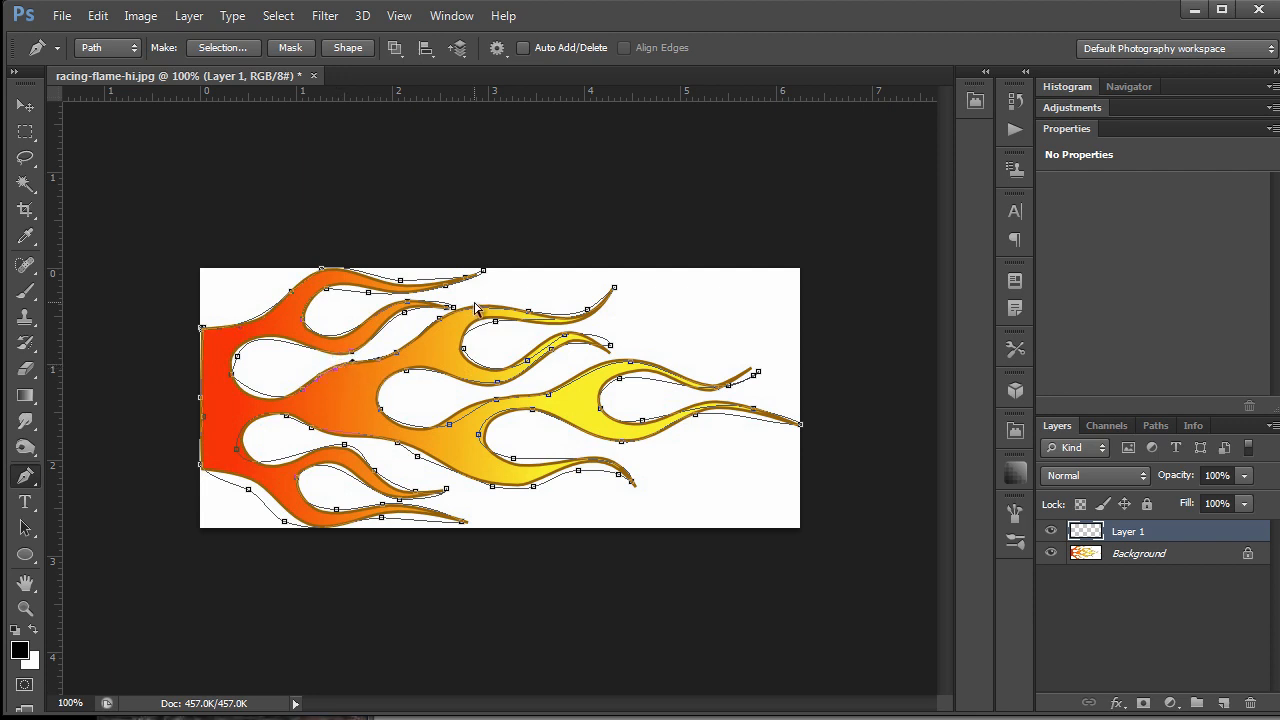
left_click_drag(495, 323, 463, 352)
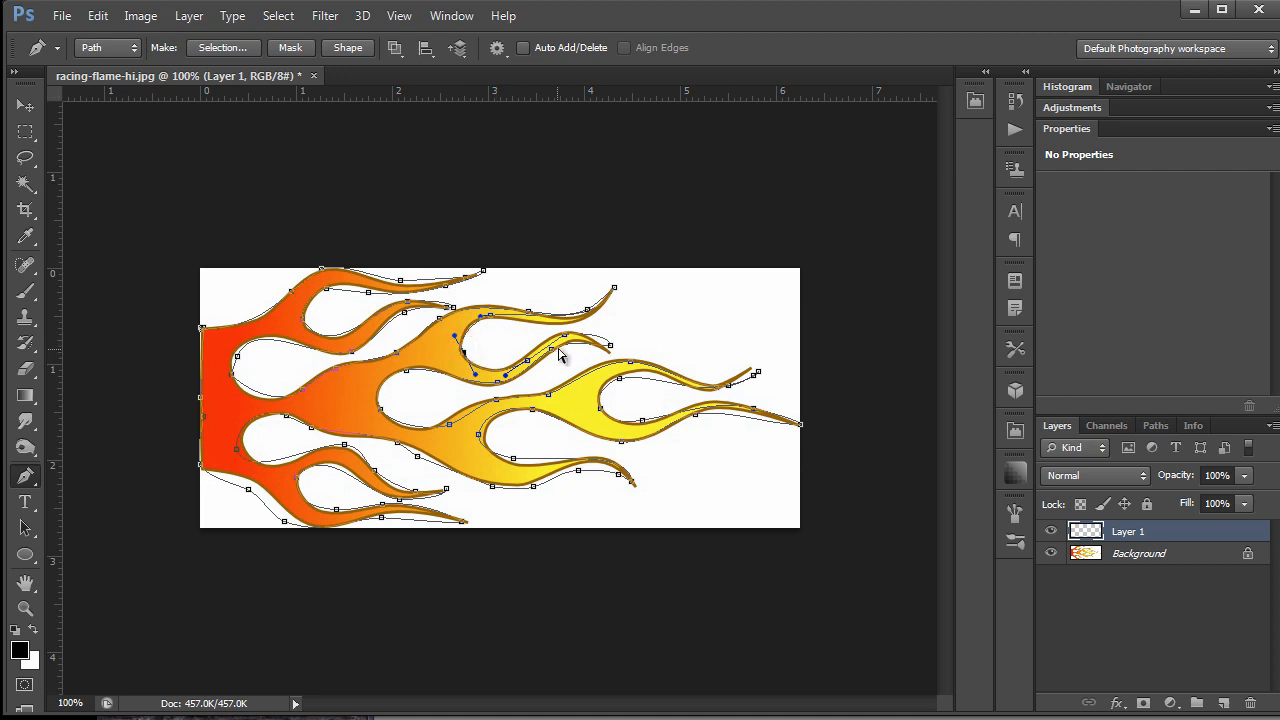
left_click_drag(563, 337, 520, 363)
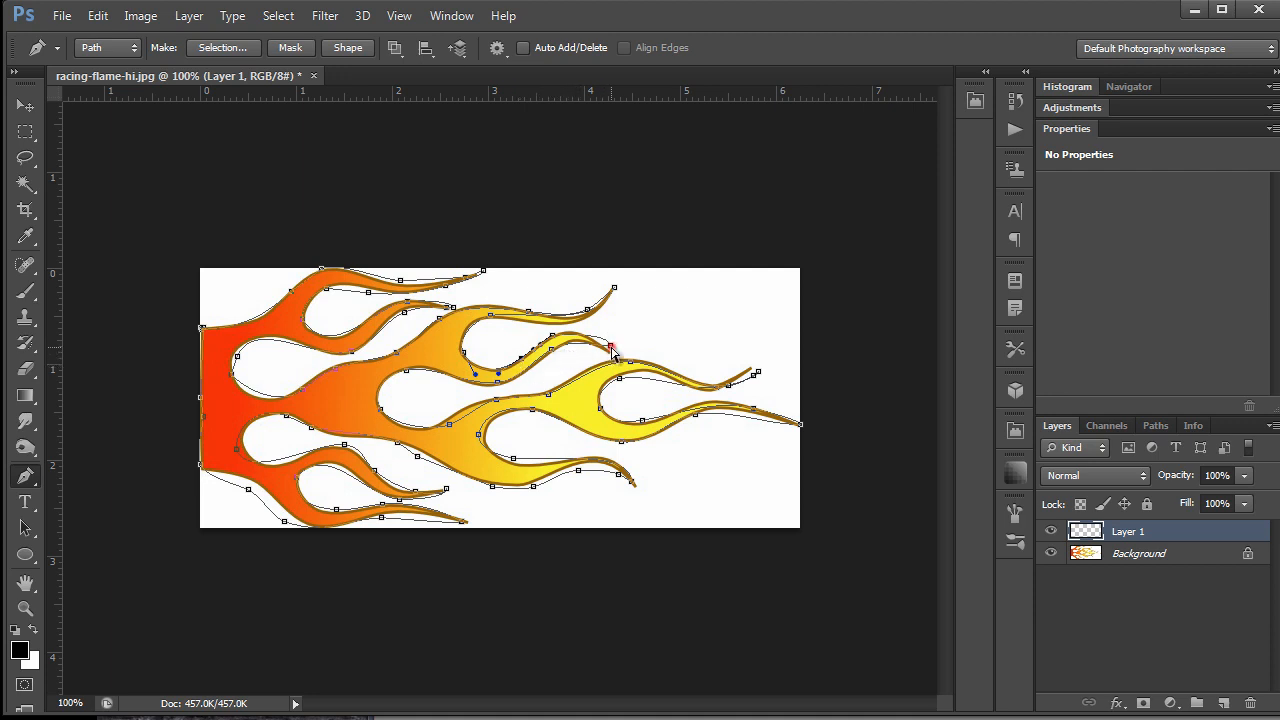
left_click_drag(613, 350, 587, 350)
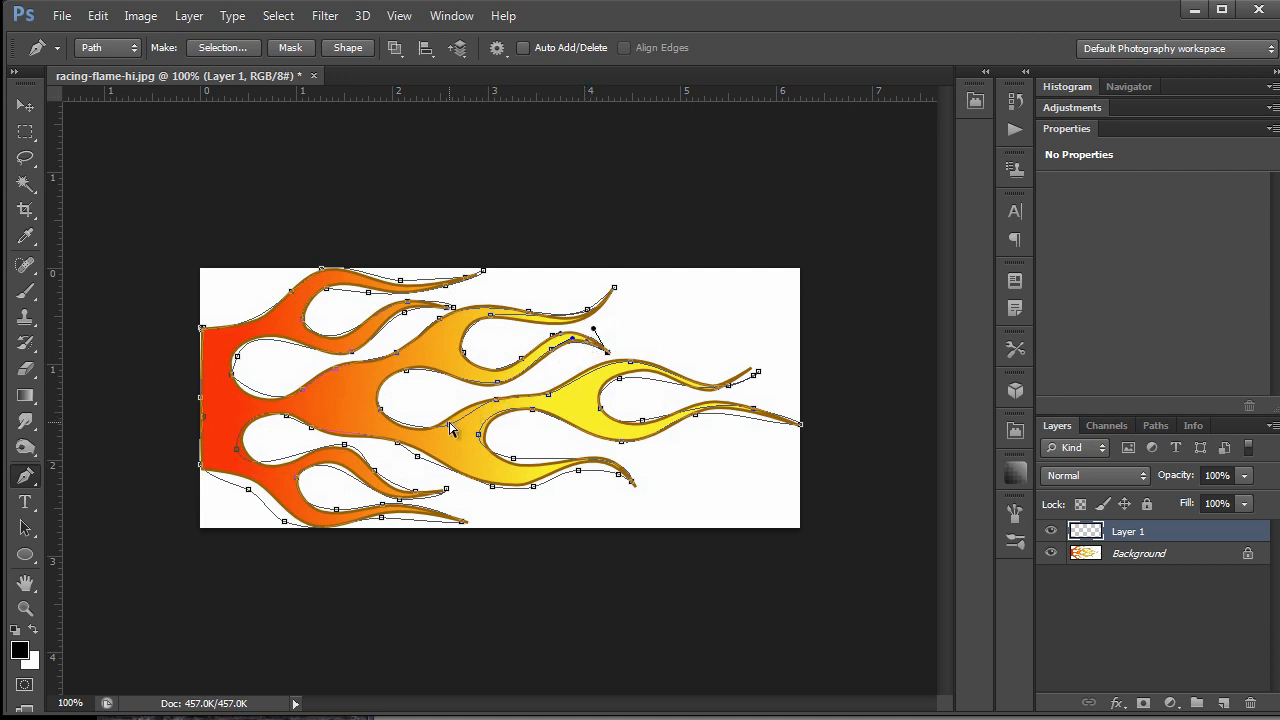
left_click_drag(449, 423, 438, 421)
Step: Adjust the anchor points around the two uppermost flame tongues so the path follows their inner and outer edges
left_click_drag(406, 313, 406, 309)
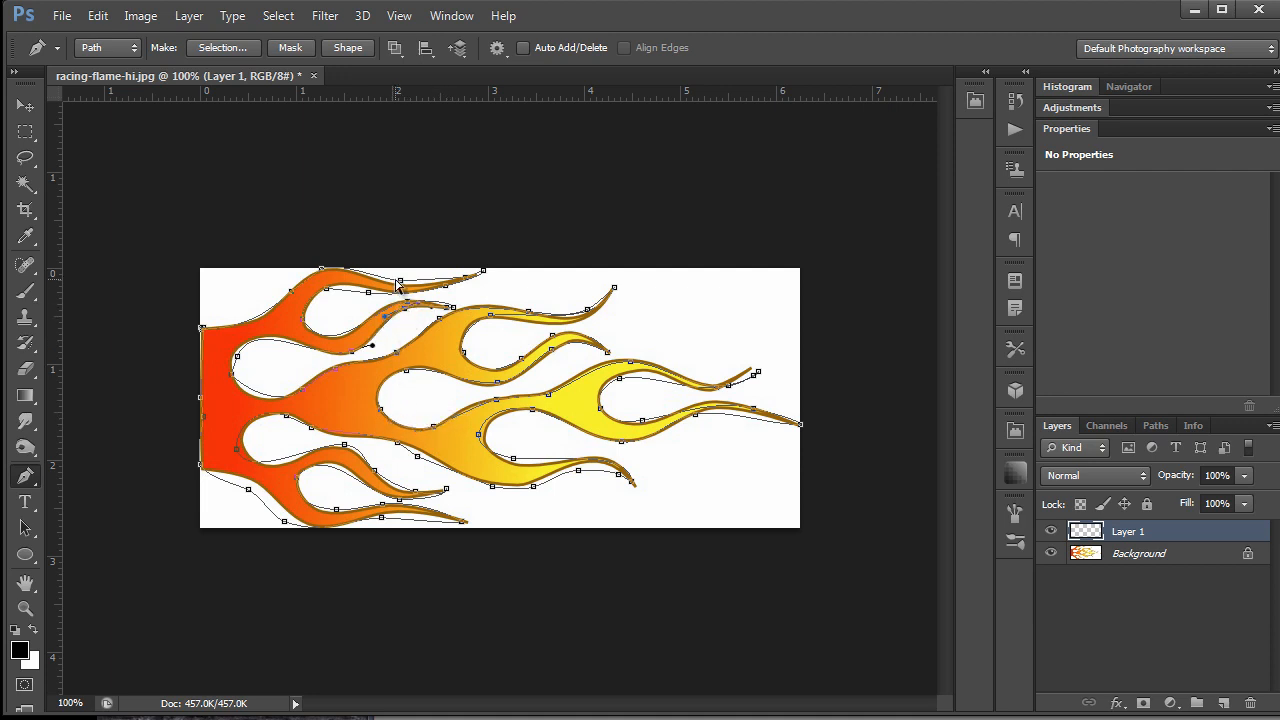
left_click_drag(327, 293, 303, 320)
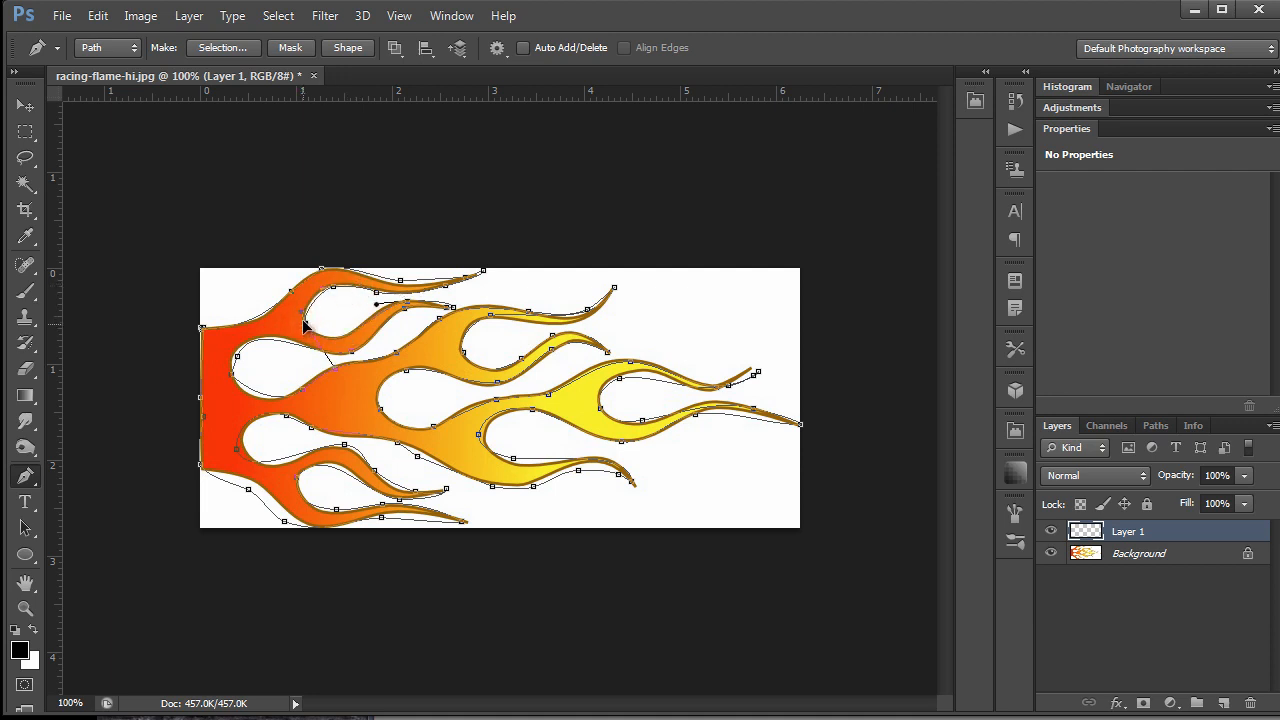
left_click(289, 293)
left_click(399, 281)
left_click_drag(399, 281, 399, 284)
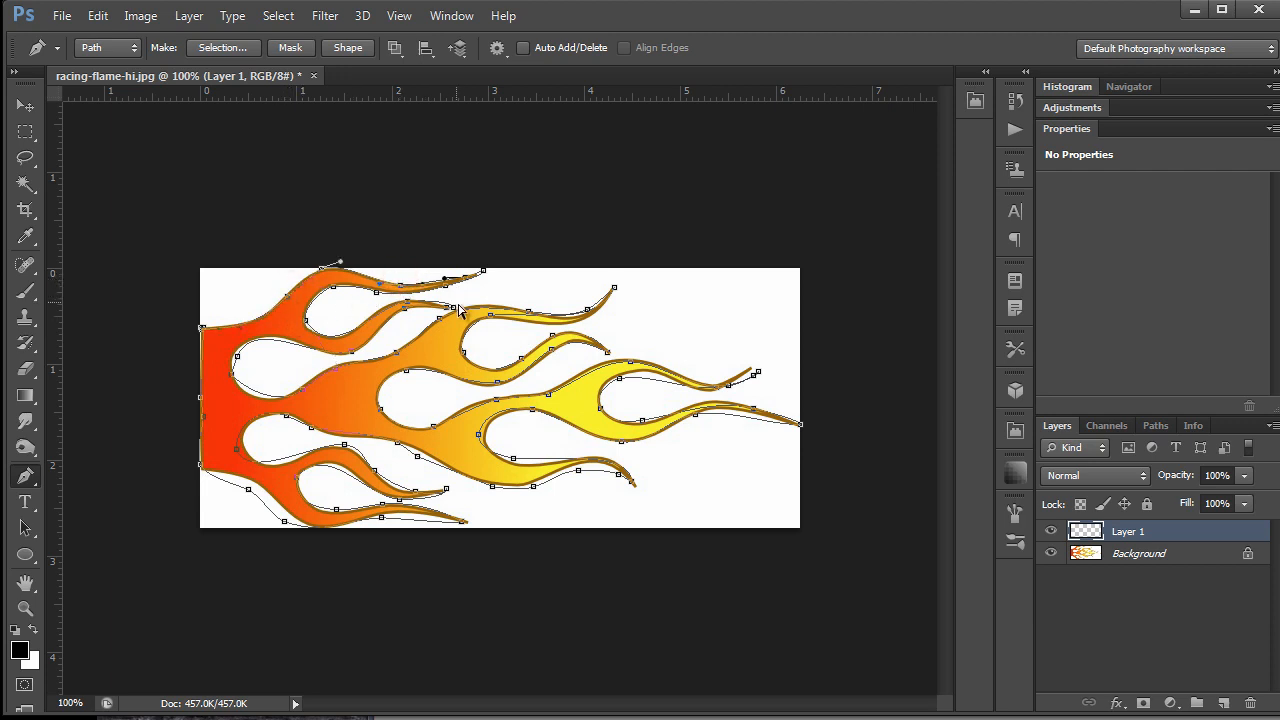
Step: Refine the anchor points and handles along the upper middle flame tongue, from its inner curve toward its tip
left_click(490, 318)
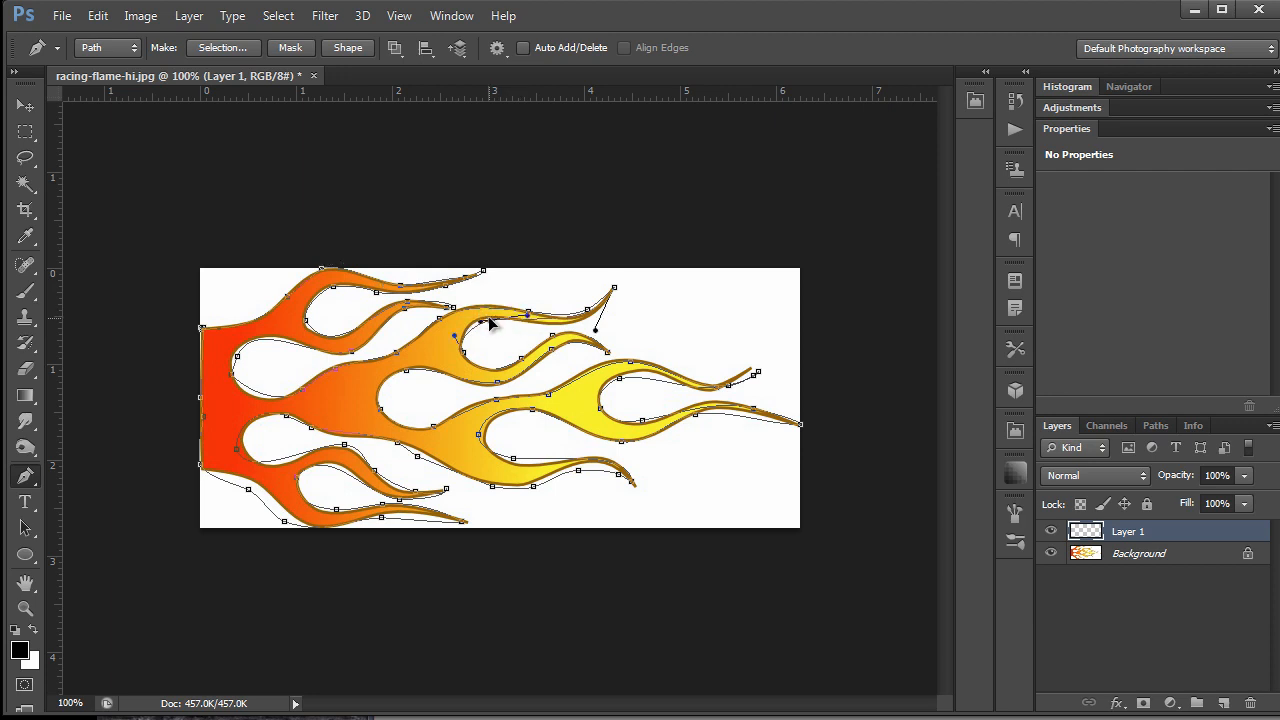
left_click_drag(553, 319, 598, 344)
left_click(560, 322)
left_click(589, 310)
left_click(588, 308)
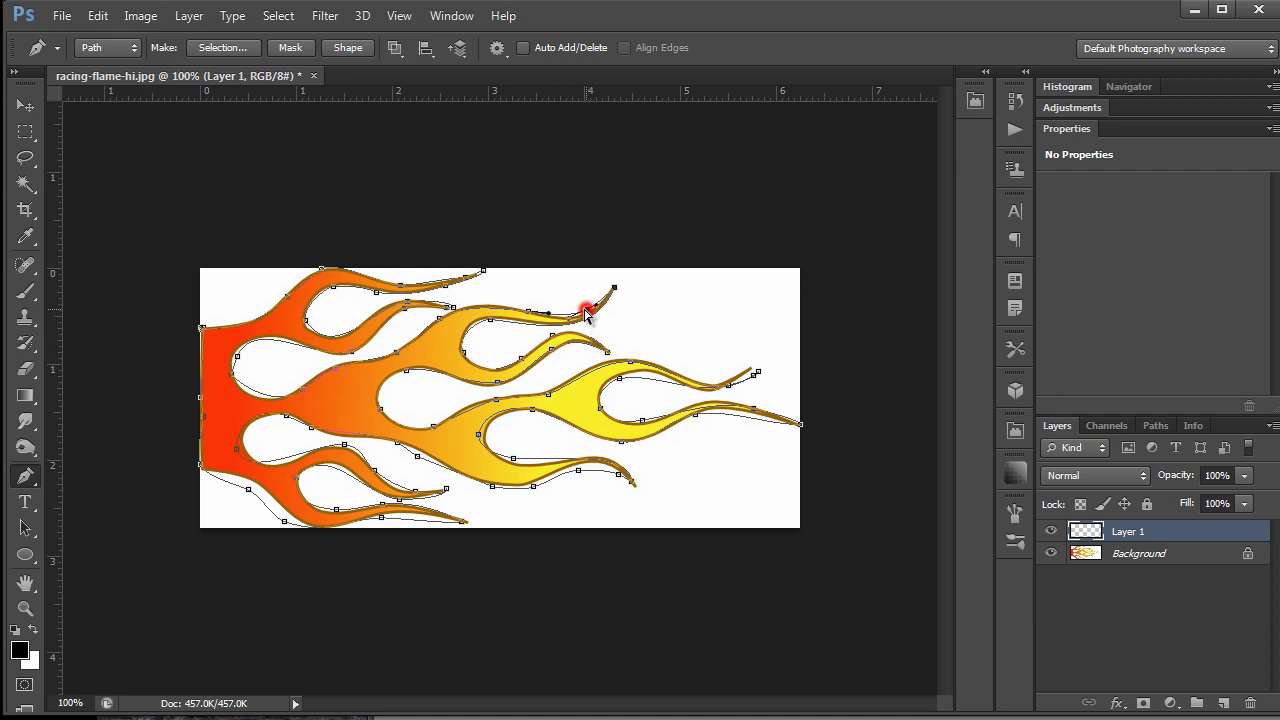
left_click(489, 321, "ctrl")
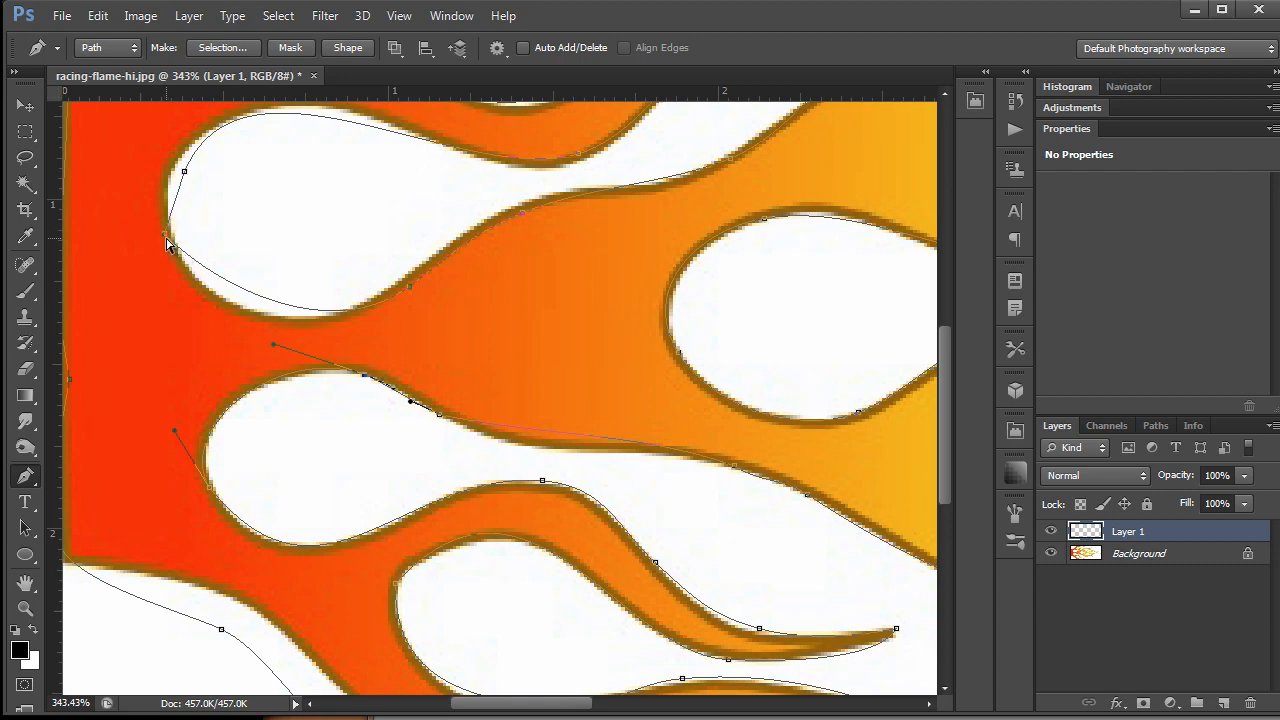
Step: Reshape the path around the large upper teardrop gap beside the red base, fitting its anchor points and handles to the flame's edge
left_click_drag(167, 242, 185, 310)
left_click_drag(171, 213, 189, 148)
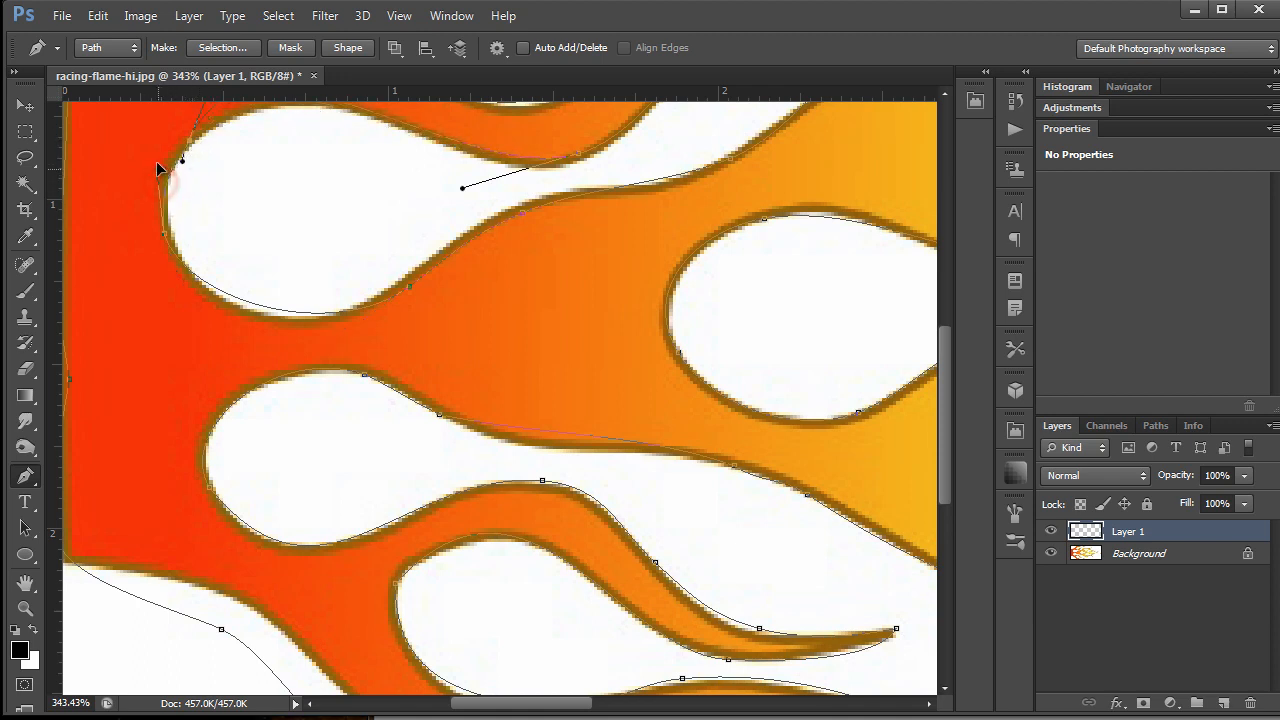
left_click(166, 238, "ctrl")
left_click(194, 319, "ctrl")
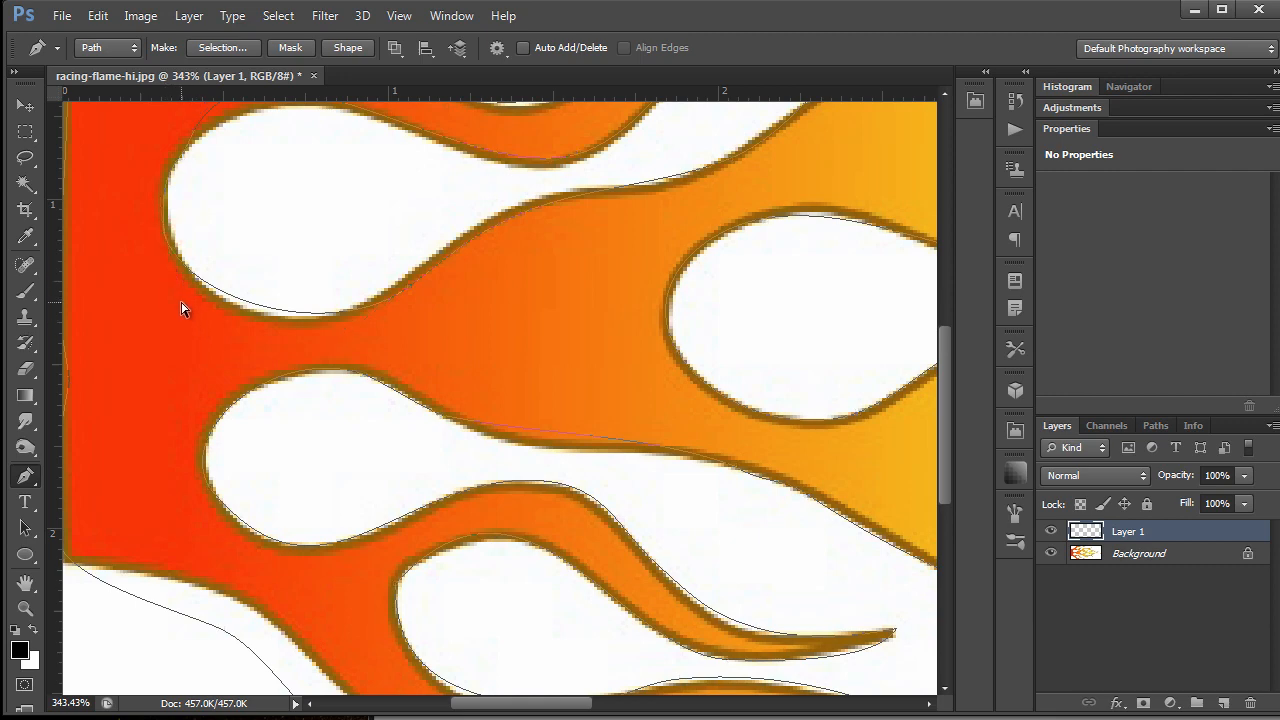
left_click(163, 235, "ctrl")
mouse_move(182, 300)
left_mouse_down()
mouse_move(160, 303)
mouse_move(182, 311)
mouse_move(175, 322)
left_mouse_up()
mouse_move(413, 290)
left_mouse_down()
mouse_move(423, 268)
mouse_move(395, 295)
left_mouse_up()
mouse_move(335, 342)
left_mouse_down()
mouse_move(221, 348)
mouse_move(326, 346)
mouse_move(360, 331)
mouse_move(357, 354)
mouse_move(394, 314)
mouse_move(330, 344)
left_mouse_up()
left_click_drag(521, 203, 588, 187)
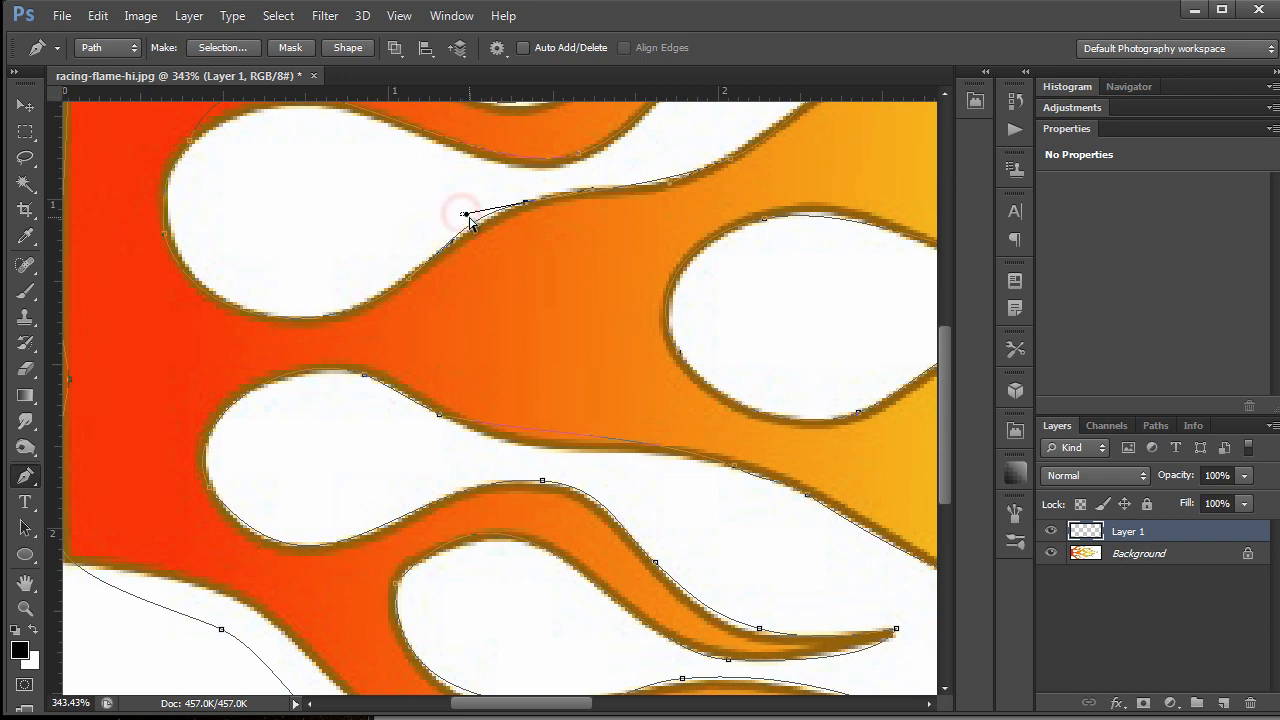
Step: Adjust the direction handles of the anchor point on the upper edge of the lowest flame tongue
left_click_drag(271, 414, 409, 309)
left_click_drag(366, 391, 314, 286)
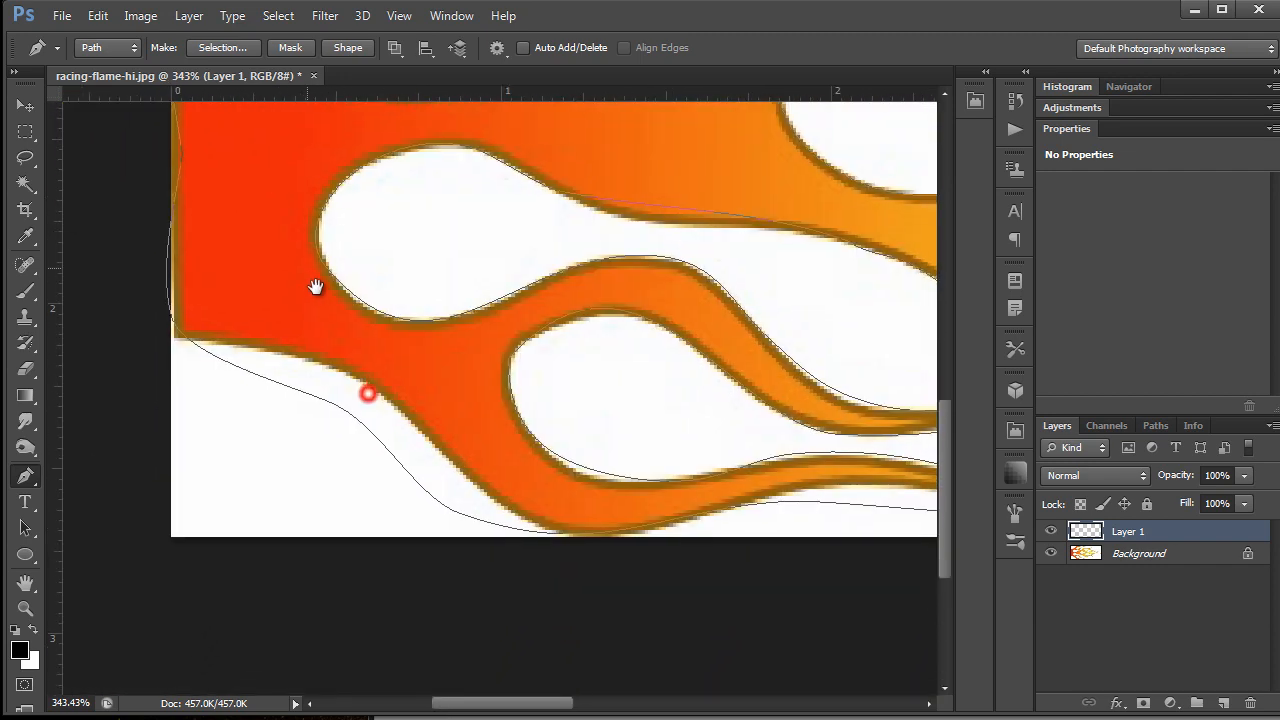
left_click_drag(443, 434, 234, 306)
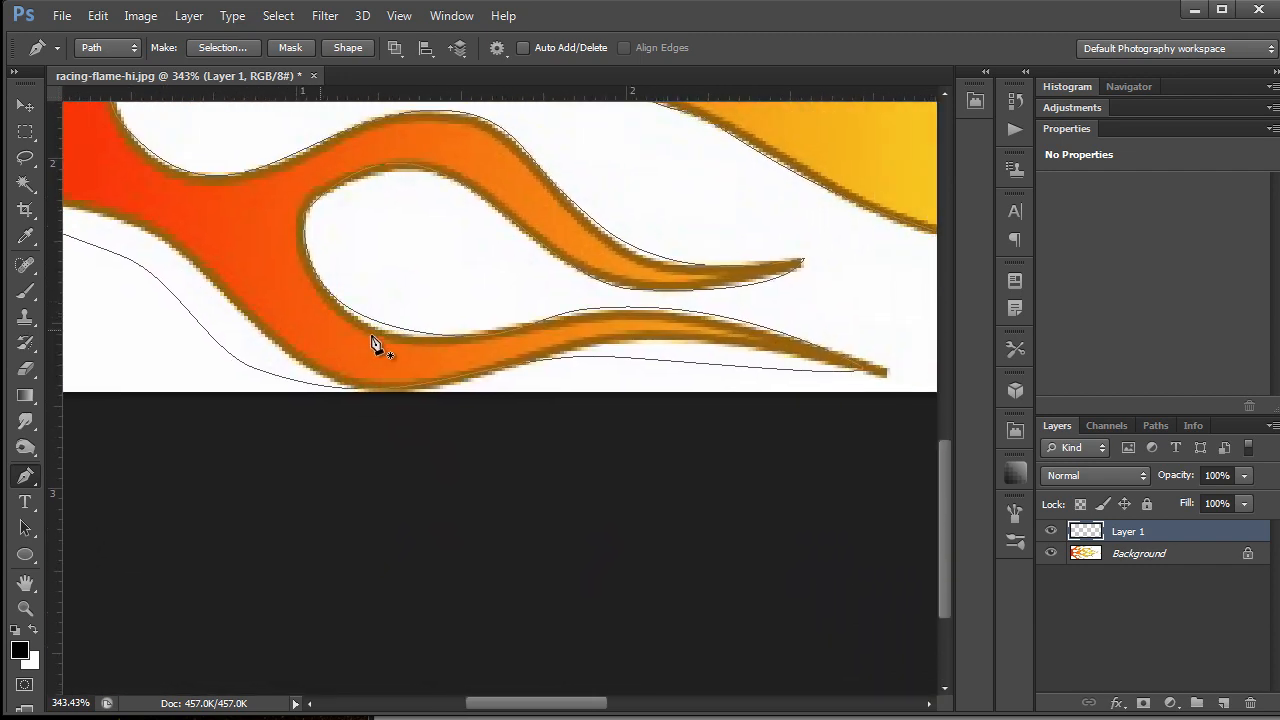
left_click(524, 333, "ctrl")
left_click(535, 314, "ctrl")
left_click(591, 310, "ctrl")
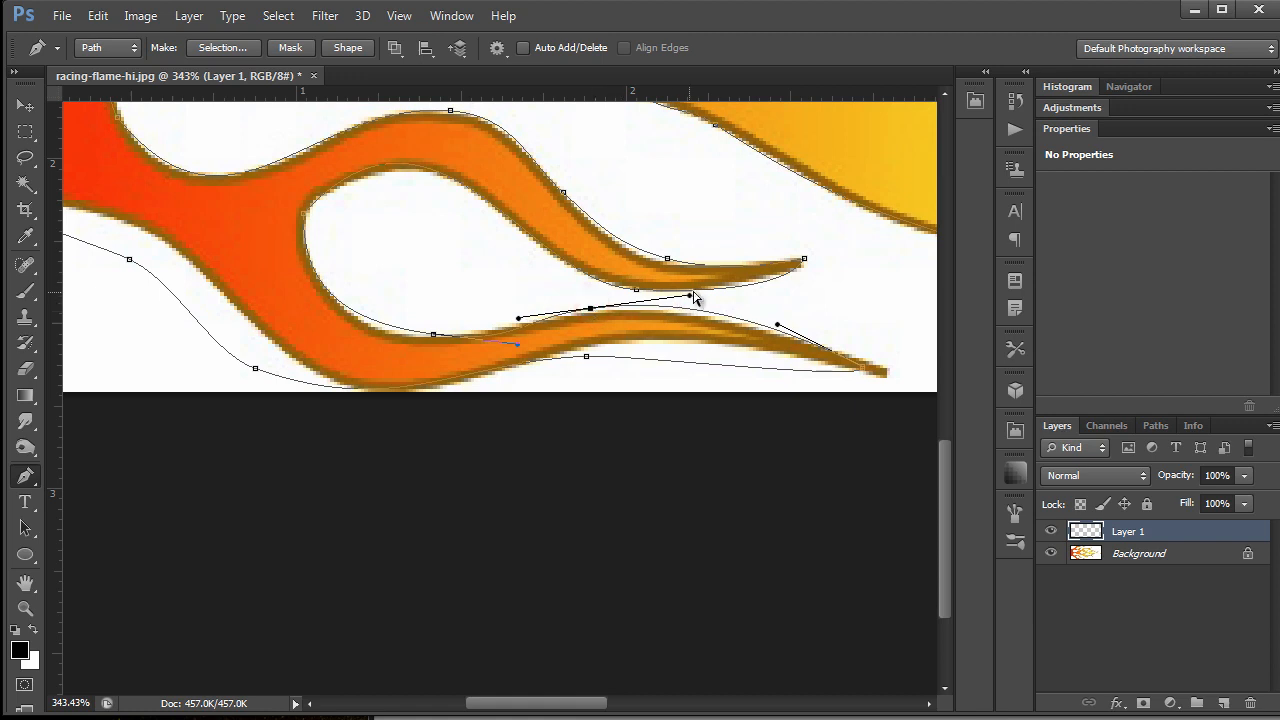
left_click_drag(687, 297, 711, 309)
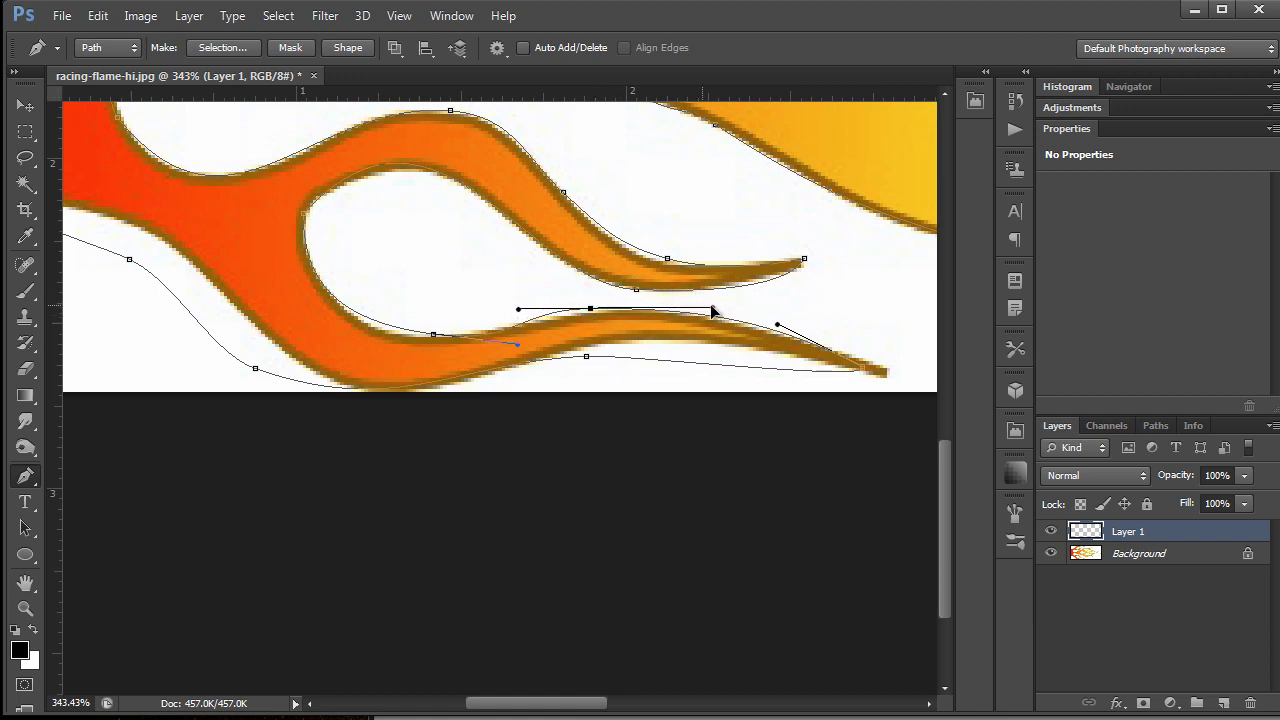
left_click(593, 312, "ctrl")
Step: Move the path's end anchor points onto the tip of the lowest flame tongue
left_click(857, 366, "ctrl")
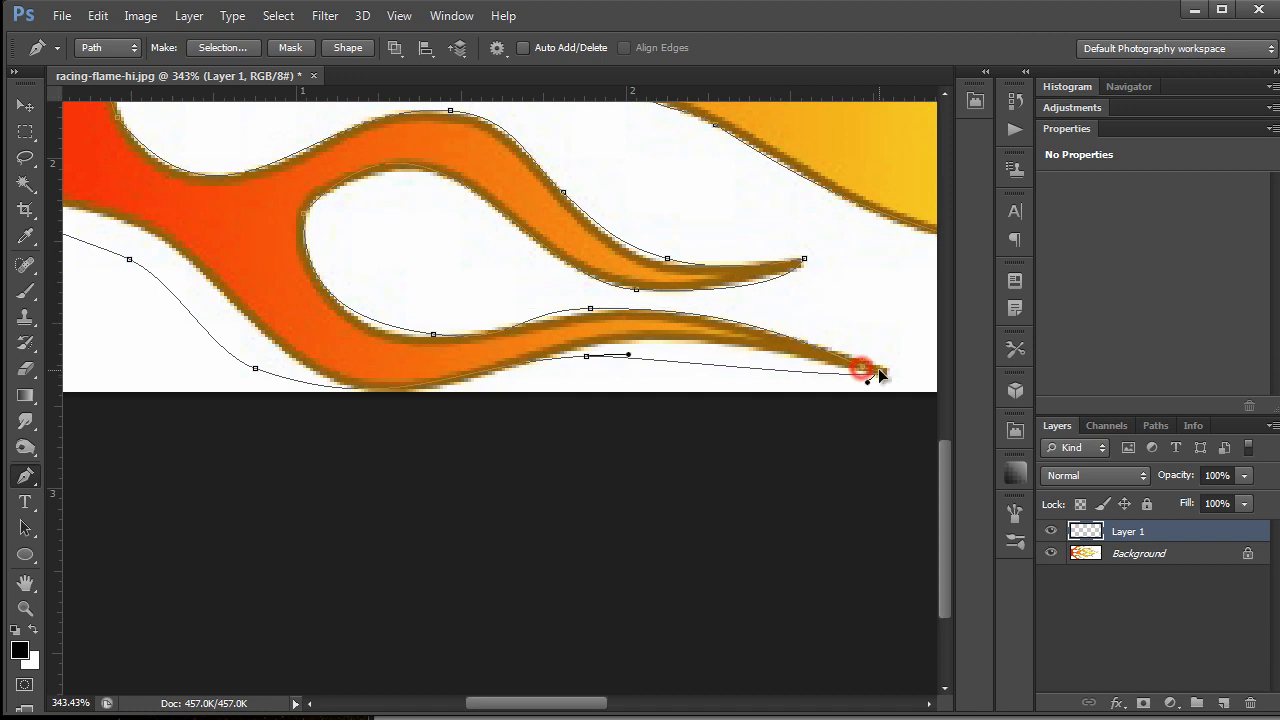
left_click_drag(882, 375, 887, 369)
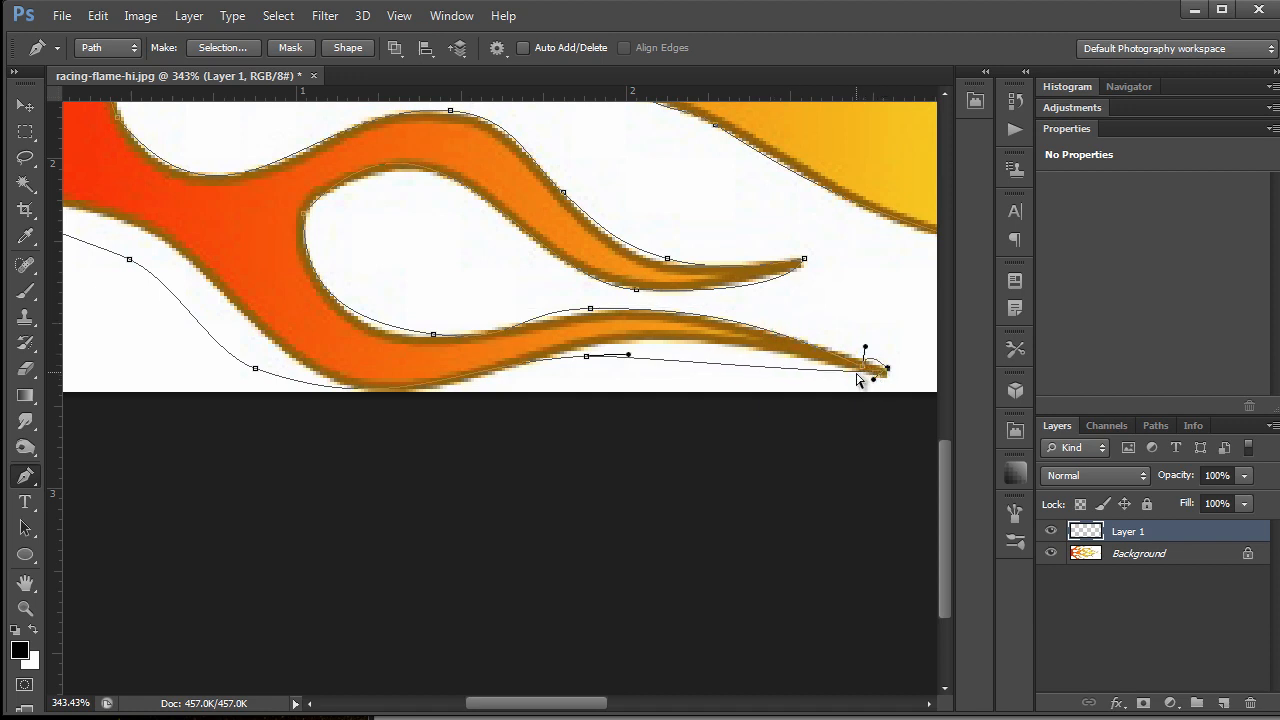
mouse_move(864, 367)
left_mouse_down()
mouse_move(861, 341)
mouse_move(885, 371)
left_mouse_up()
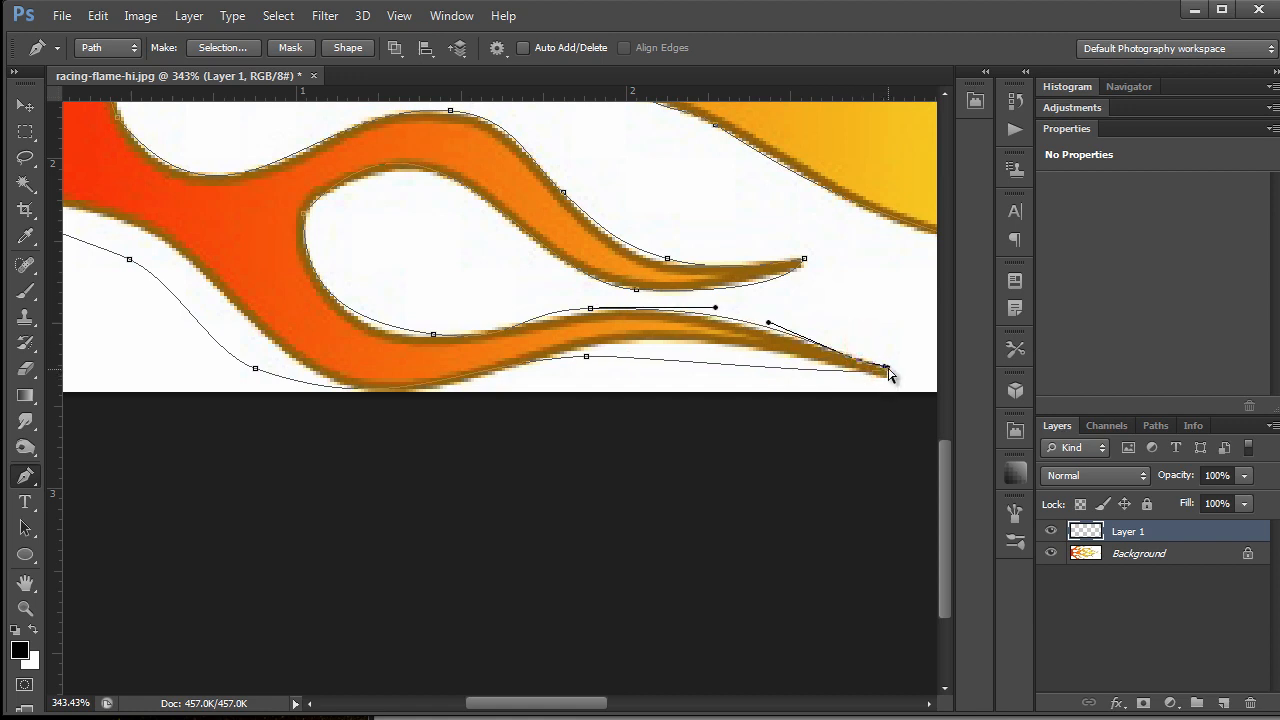
left_click(888, 370)
Step: Reshape the lower edge of the lowest flame tongue by adjusting its tip handle, anchor point and curve handles
left_click_drag(873, 385, 660, 328)
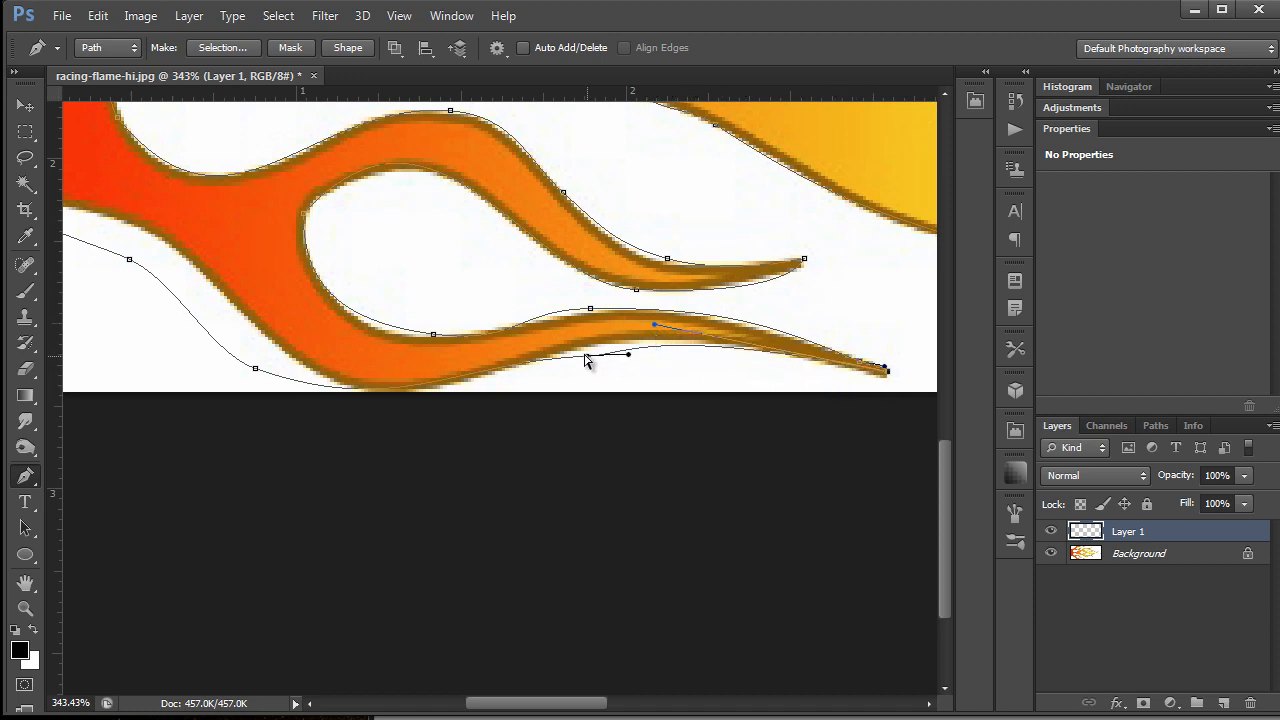
left_click_drag(585, 355, 582, 350)
mouse_move(470, 353)
left_mouse_down()
mouse_move(449, 349)
mouse_move(457, 373)
left_mouse_up()
left_click_drag(607, 340, 692, 334)
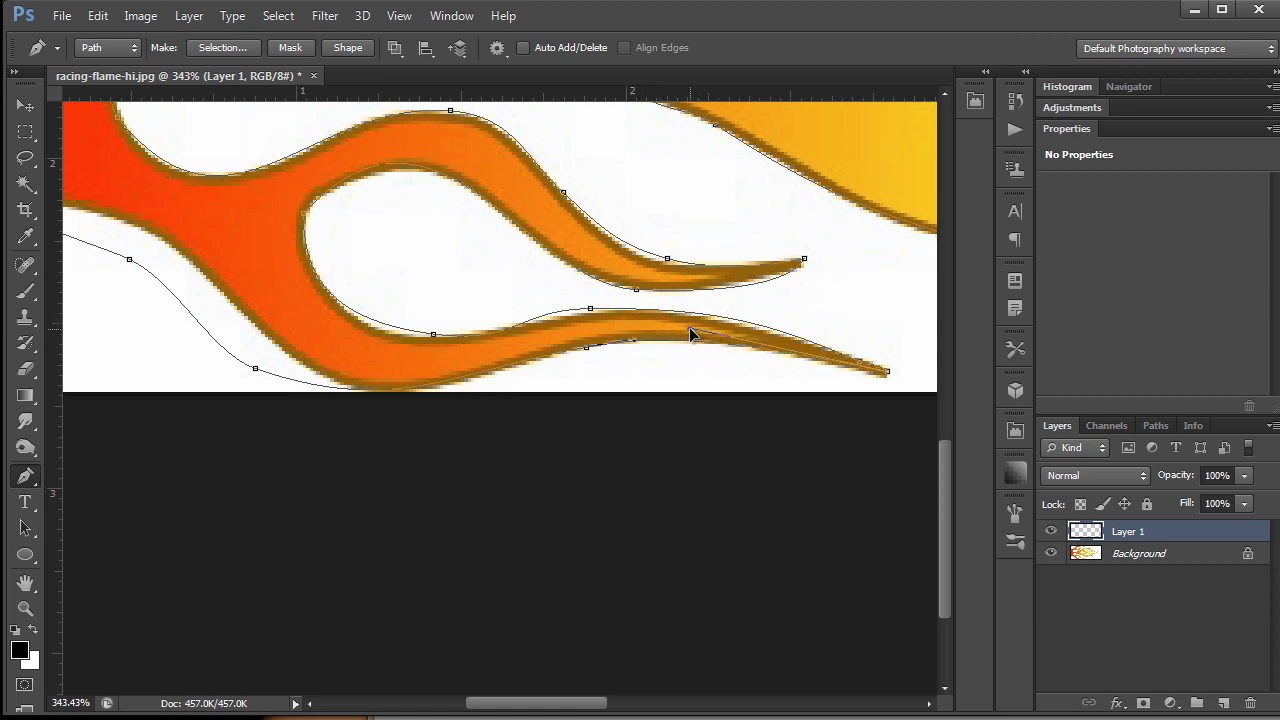
Step: Fit the path to the upper edge of the lowest flame tongue by repositioning its two anchor points and their handles
left_click(590, 308)
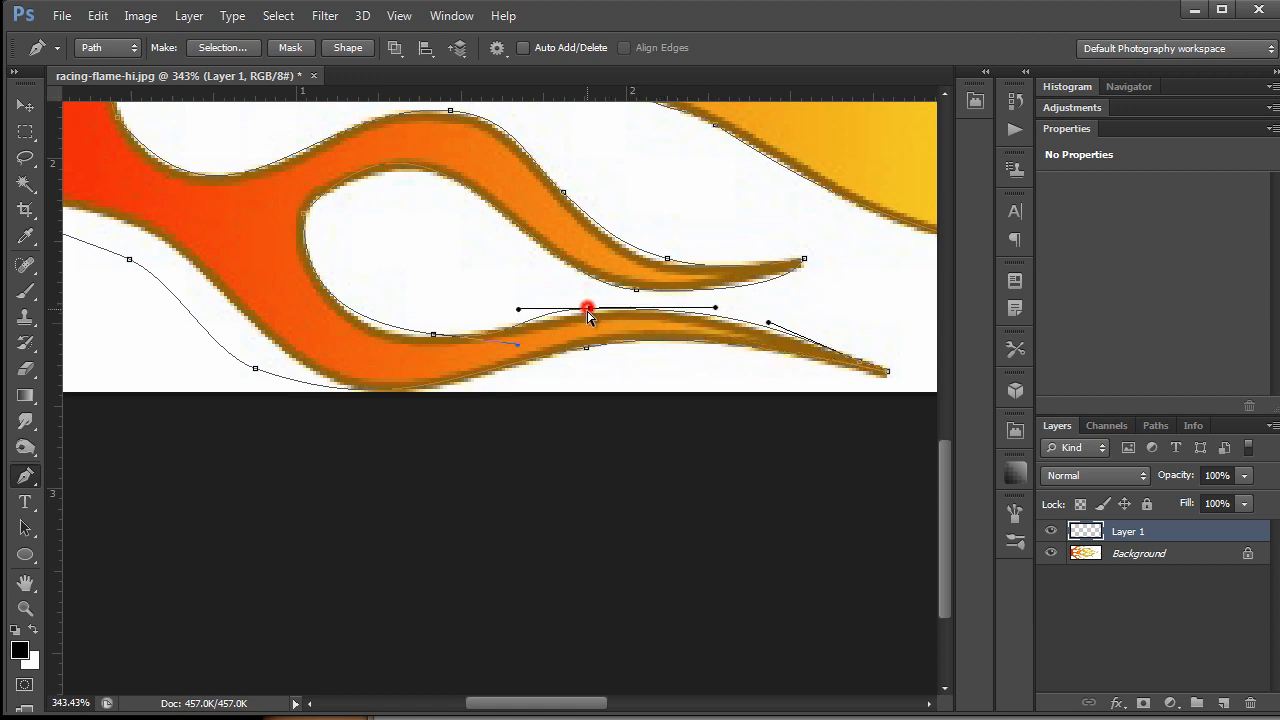
left_click(516, 307)
left_click_drag(501, 305, 547, 315)
left_click(583, 308, "ctrl")
left_click_drag(436, 343, 399, 334)
left_click(481, 347)
left_click_drag(481, 347, 523, 335)
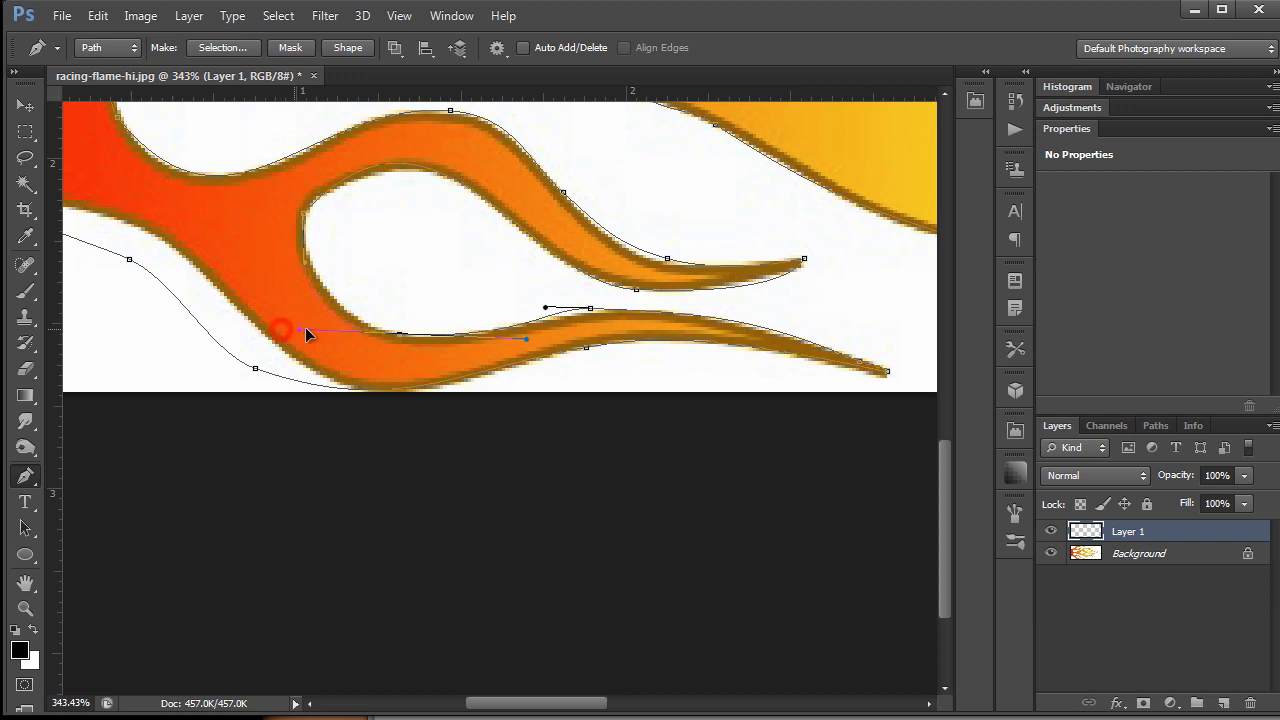
left_click_drag(305, 327, 334, 328)
mouse_move(590, 313)
left_mouse_down()
mouse_move(603, 316)
mouse_move(590, 313)
left_mouse_up()
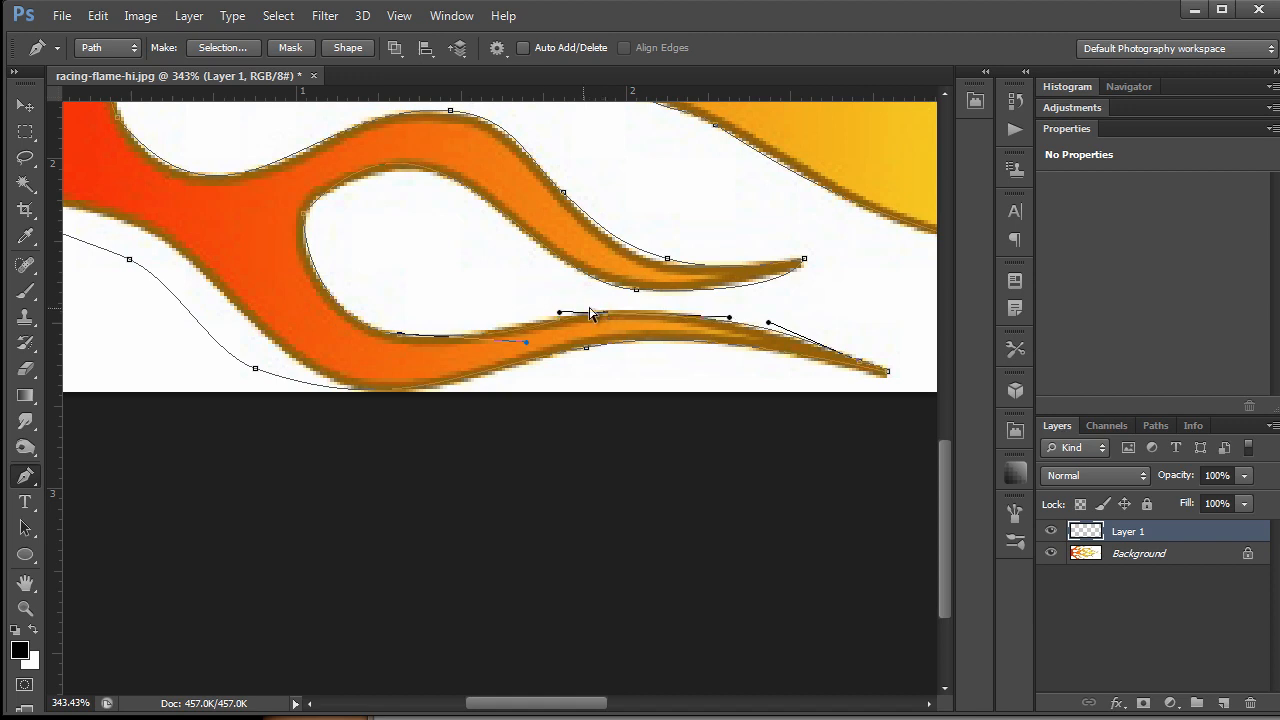
Step: Fit the path to the upper edge of the second-lowest flame tongue by repositioning the anchor point near its tip
left_click(668, 261)
mouse_move(679, 262)
left_mouse_down()
mouse_move(708, 263)
mouse_move(657, 265)
left_mouse_up()
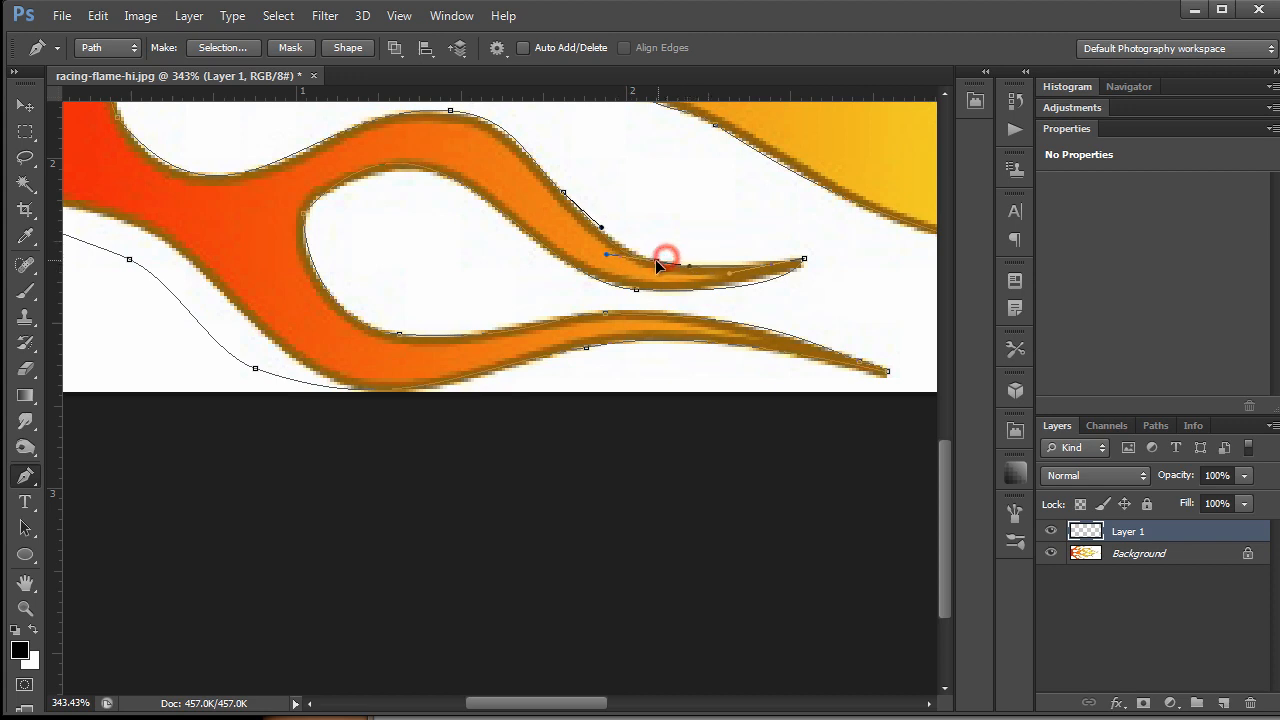
left_click(727, 278)
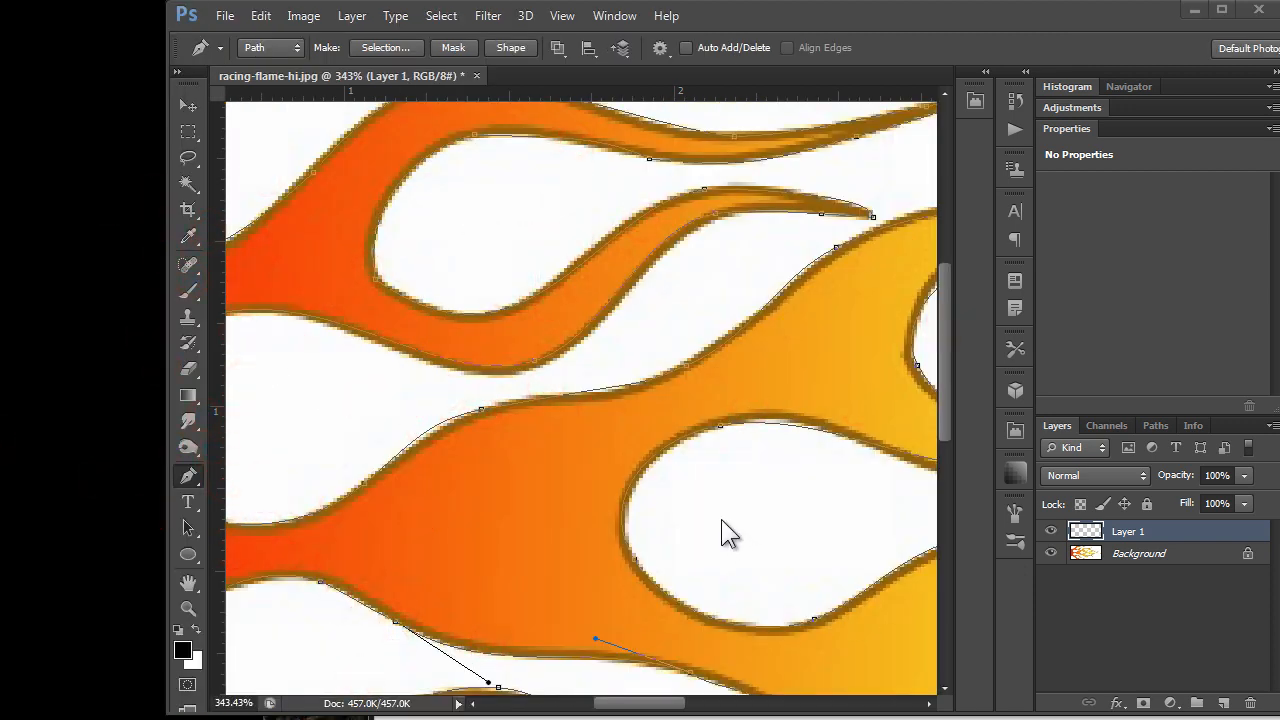
Step: Hide the Background layer and add a new empty layer above Layer 1
key("z")
left_click_drag(708, 517, 610, 524)
key("p")
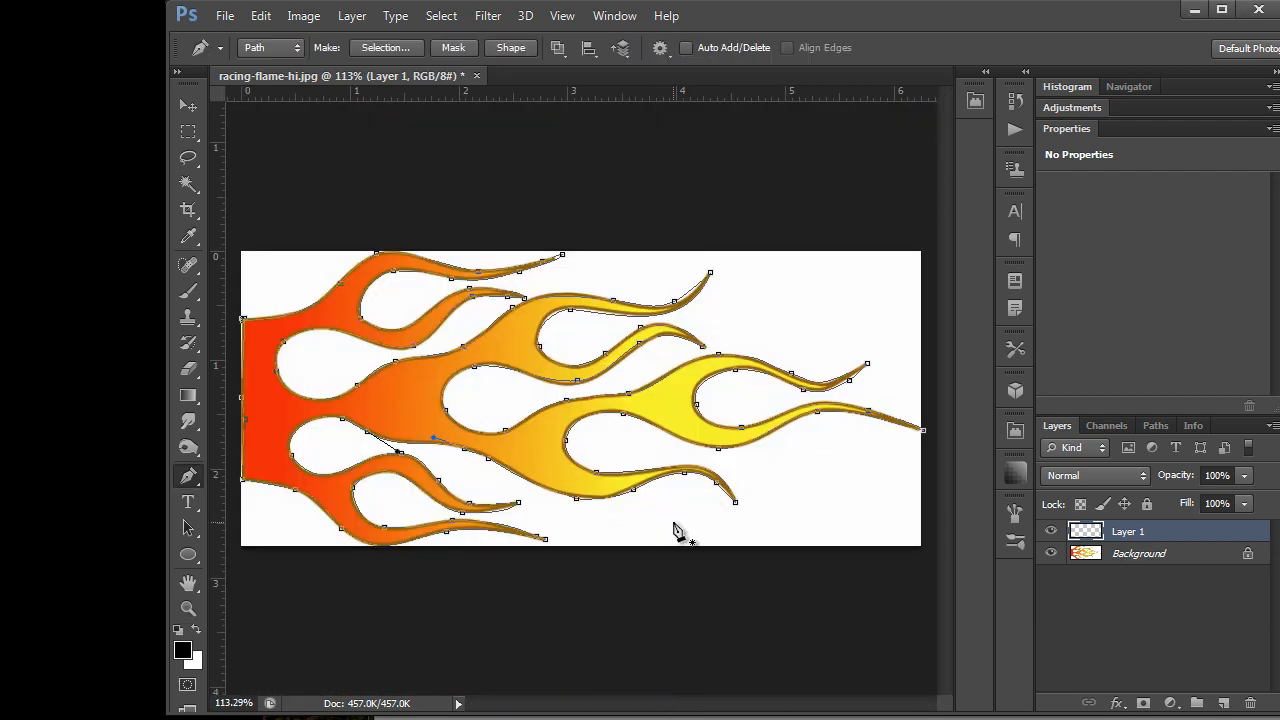
left_click(1049, 553)
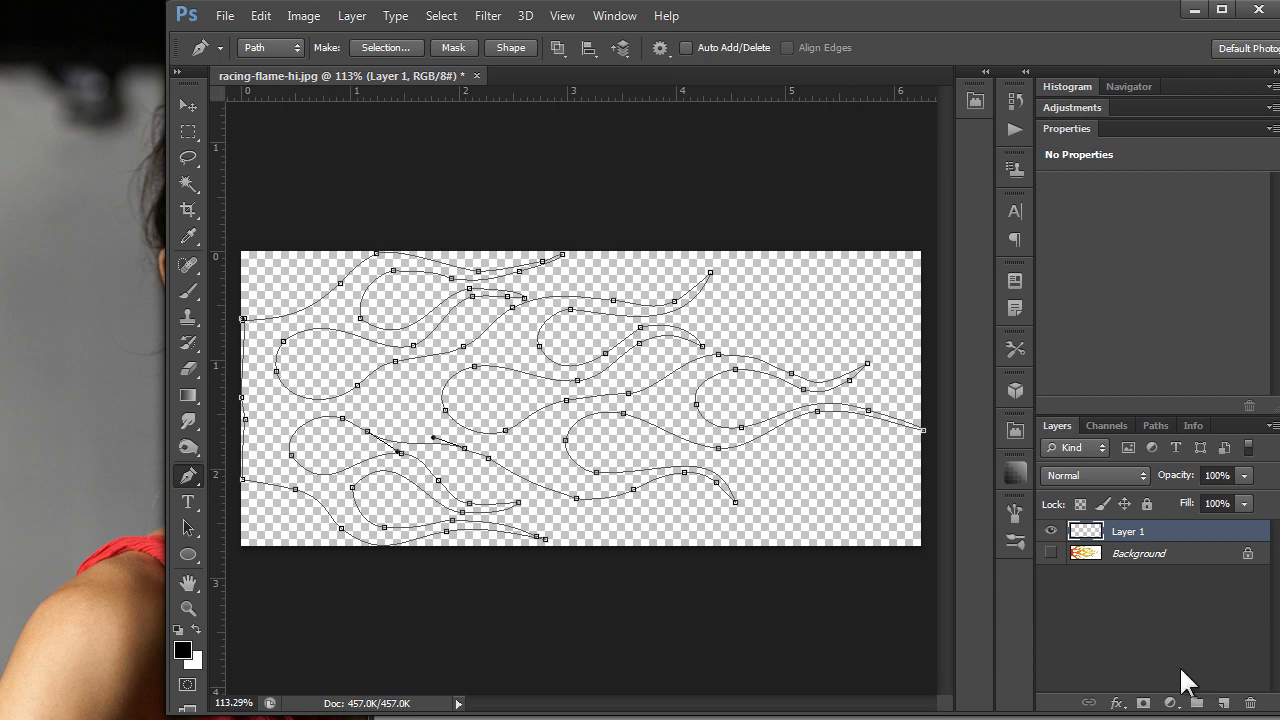
left_click(1222, 704)
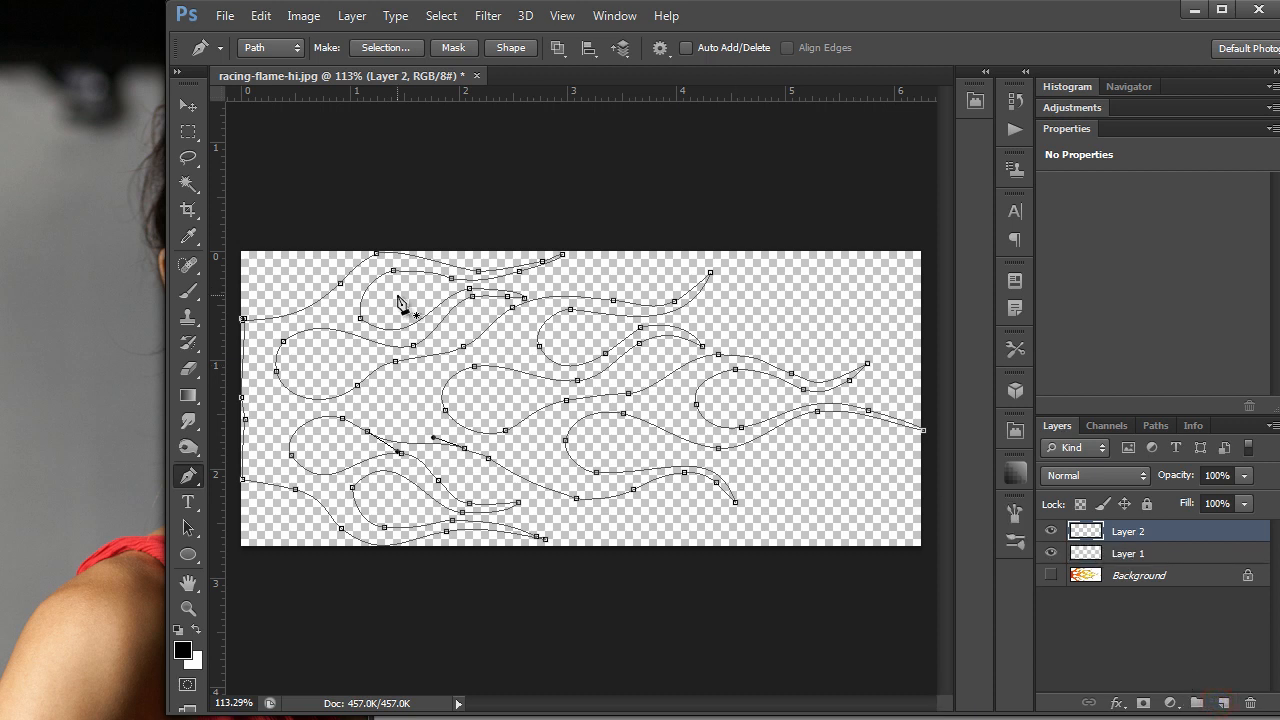
left_click(189, 476)
left_click(229, 474)
right_click(291, 312)
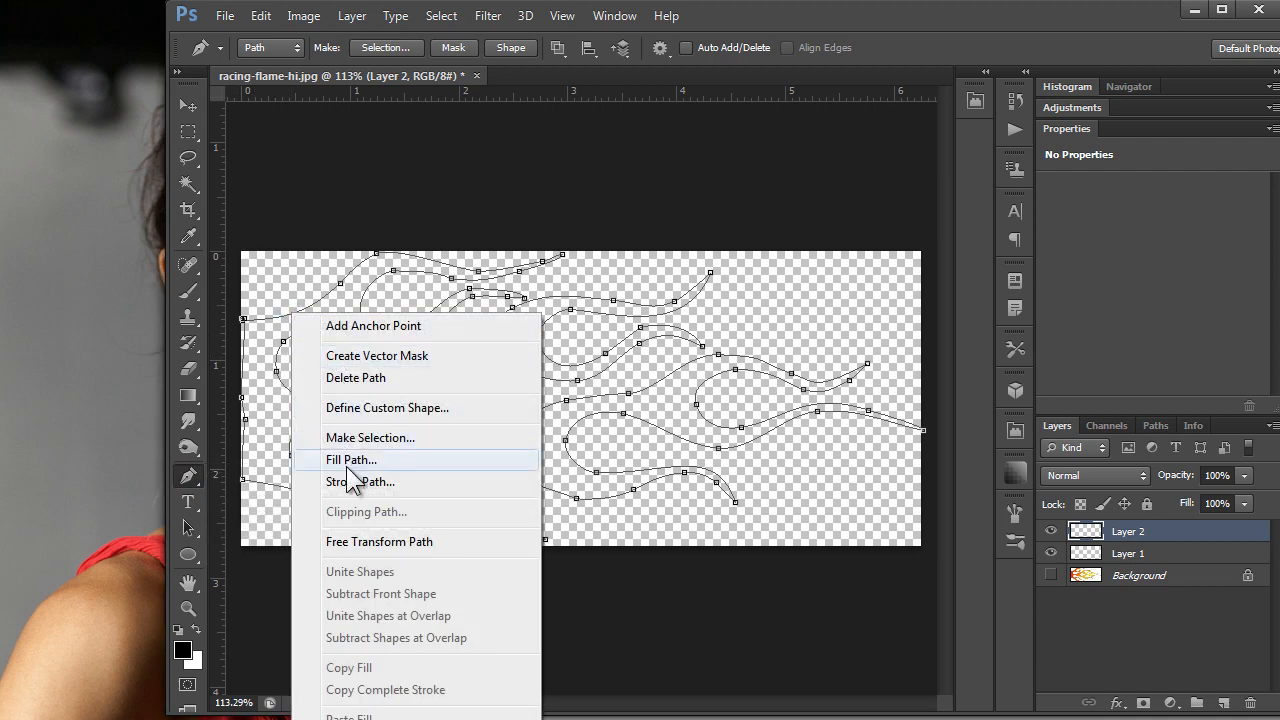
left_click(185, 649)
Step: Set the foreground color to orange, f0aa13
left_click(185, 649)
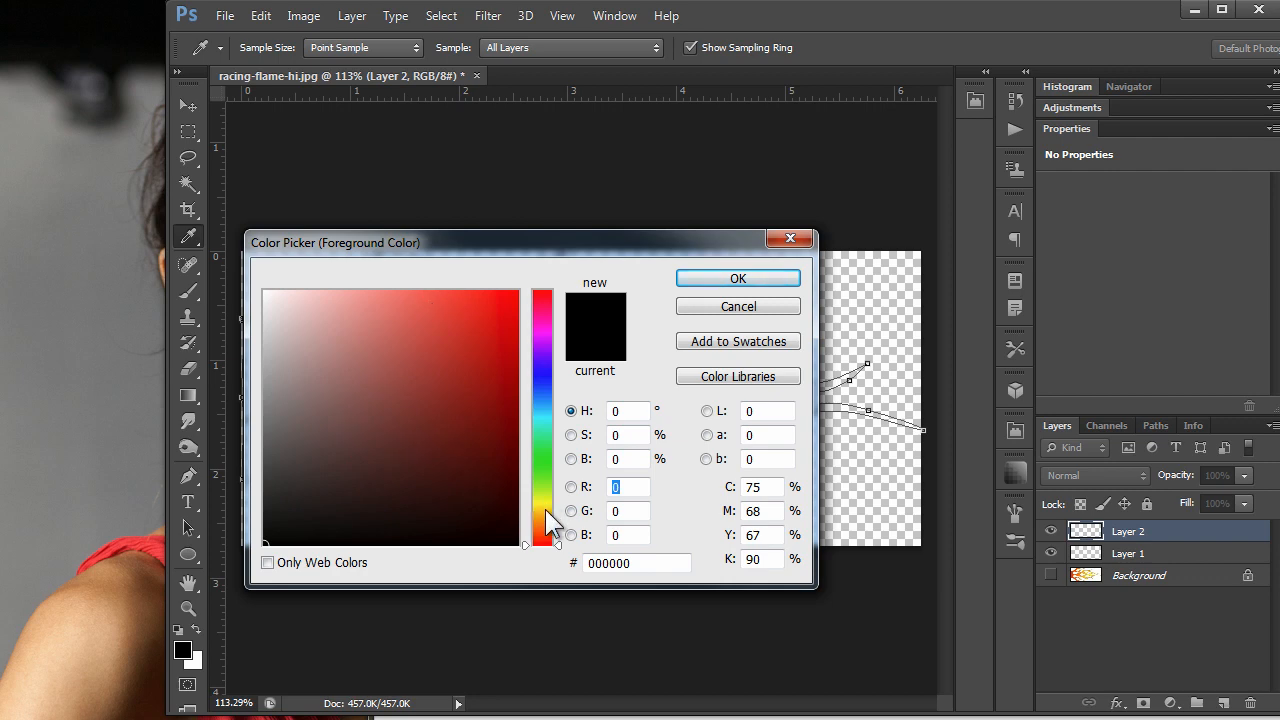
mouse_move(545, 509)
left_mouse_down()
mouse_move(543, 495)
mouse_move(545, 524)
left_mouse_up()
mouse_move(494, 382)
left_mouse_down()
mouse_move(514, 314)
mouse_move(483, 334)
left_mouse_up()
left_click_drag(543, 528, 549, 516)
mouse_move(484, 313)
left_mouse_down()
mouse_move(483, 341)
mouse_move(514, 392)
mouse_move(498, 305)
left_mouse_up()
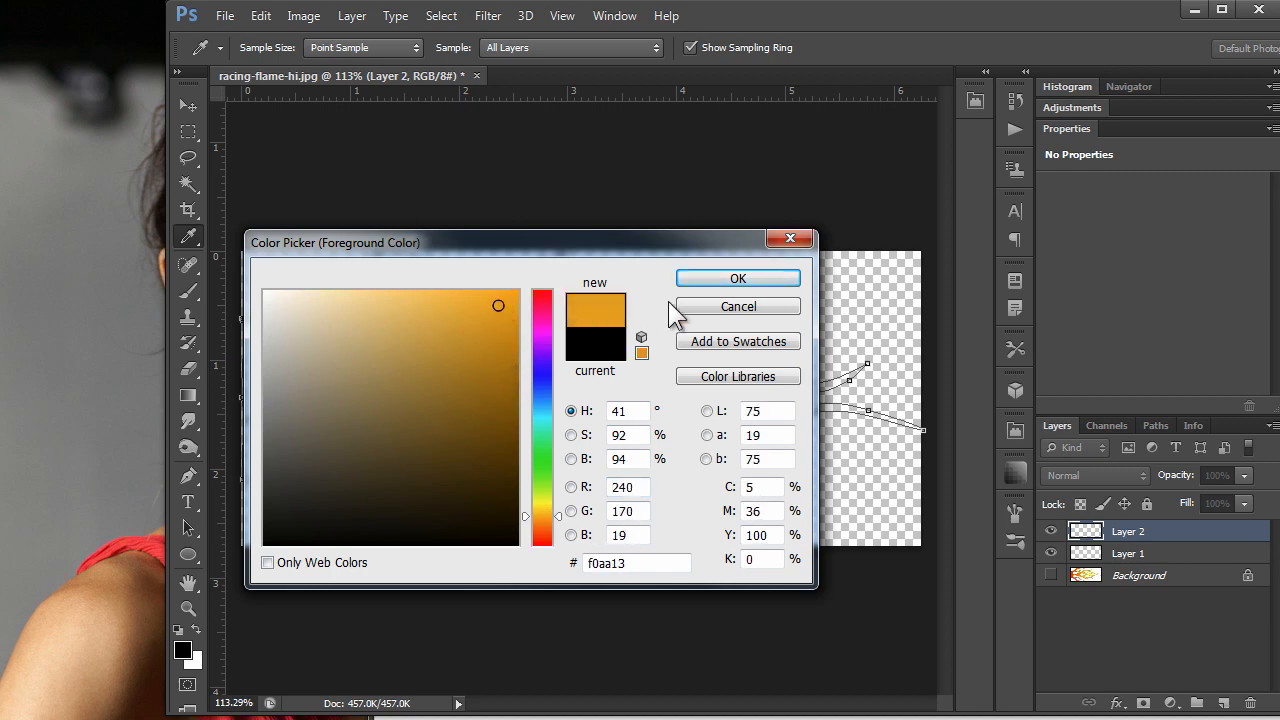
left_click(731, 277)
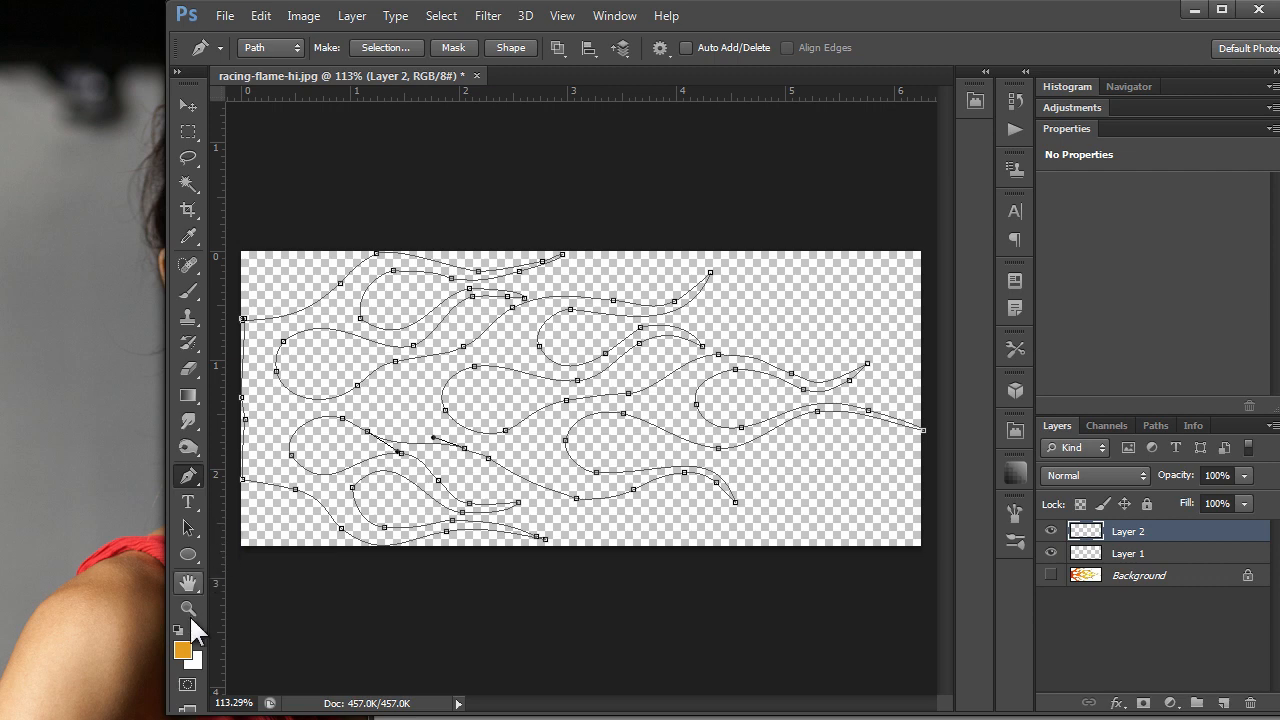
Step: Fill the flame path with the orange foreground color in Normal mode at 100% opacity
right_click(278, 332)
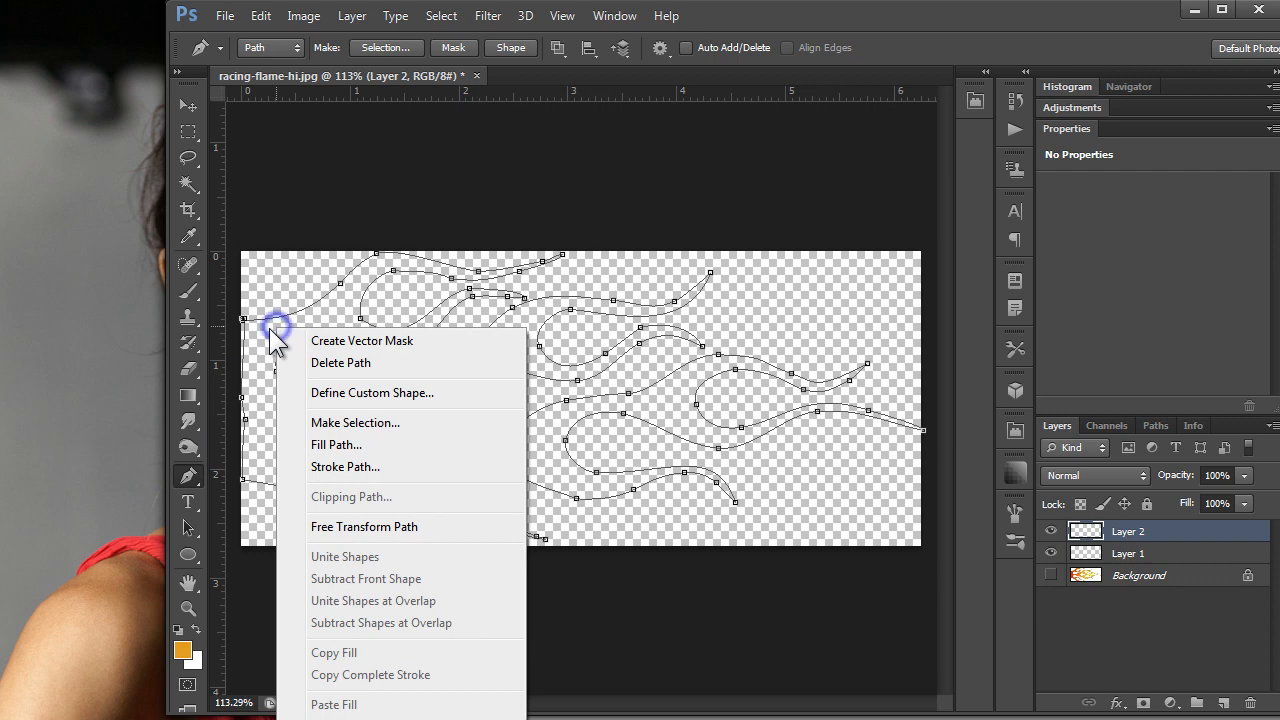
left_click(325, 446)
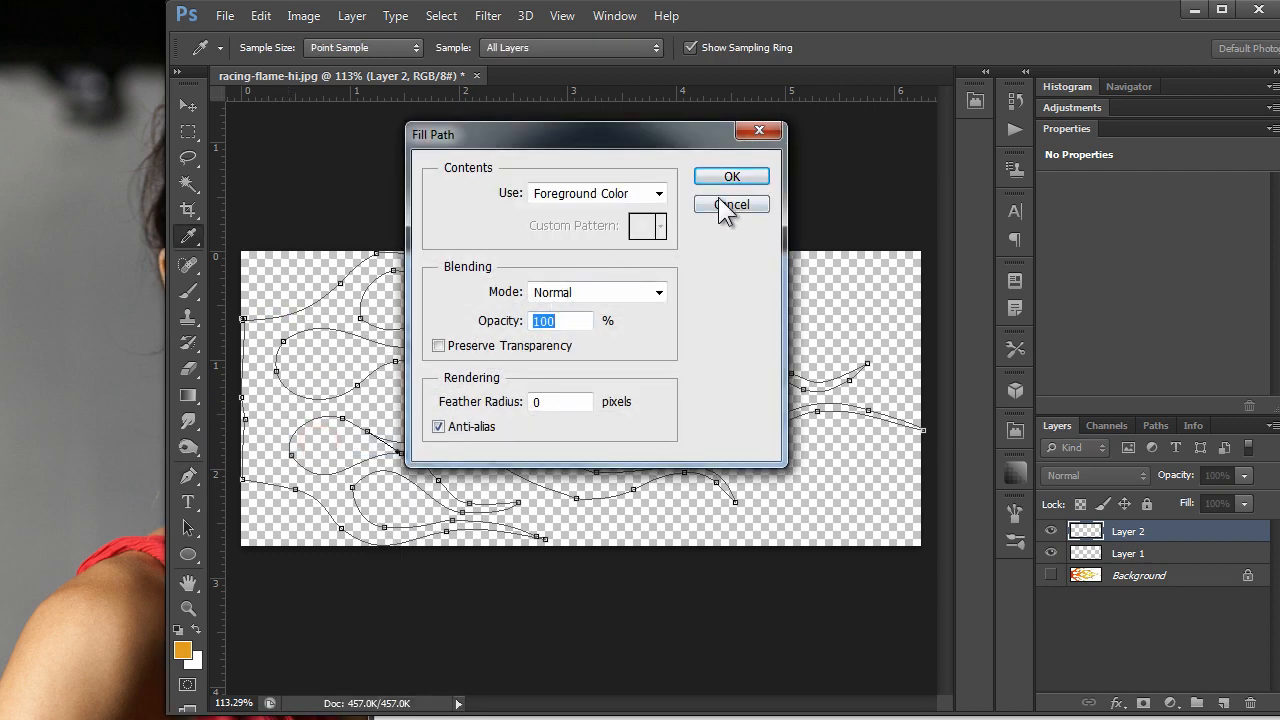
left_click(733, 177)
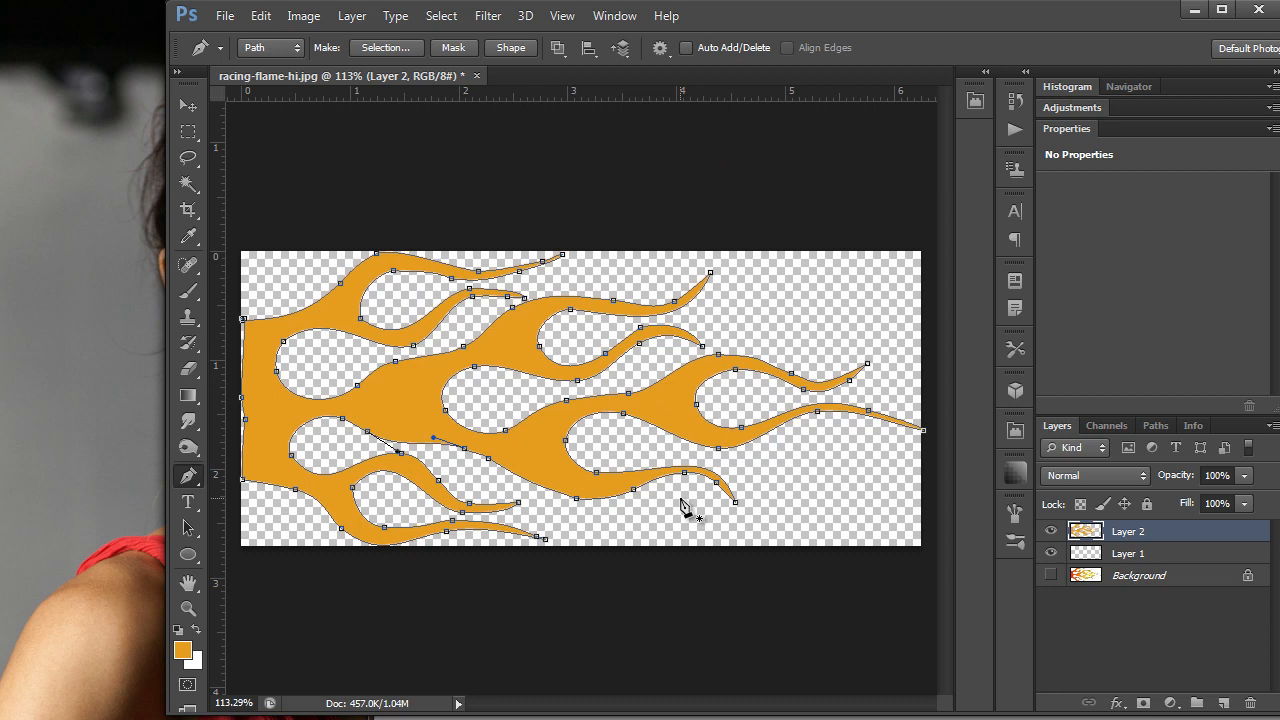
Step: Add a new layer, reset the colors to default black and white, and fill the flame path with black
left_click(1222, 707)
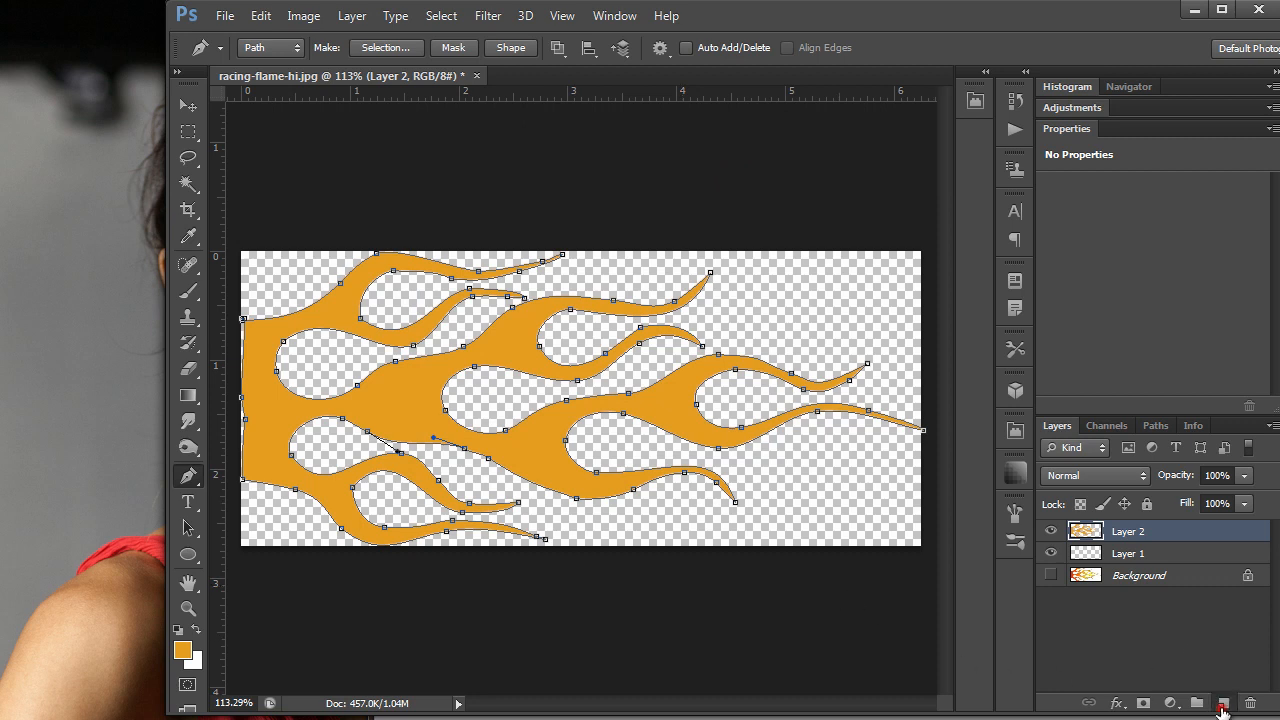
left_click(178, 630)
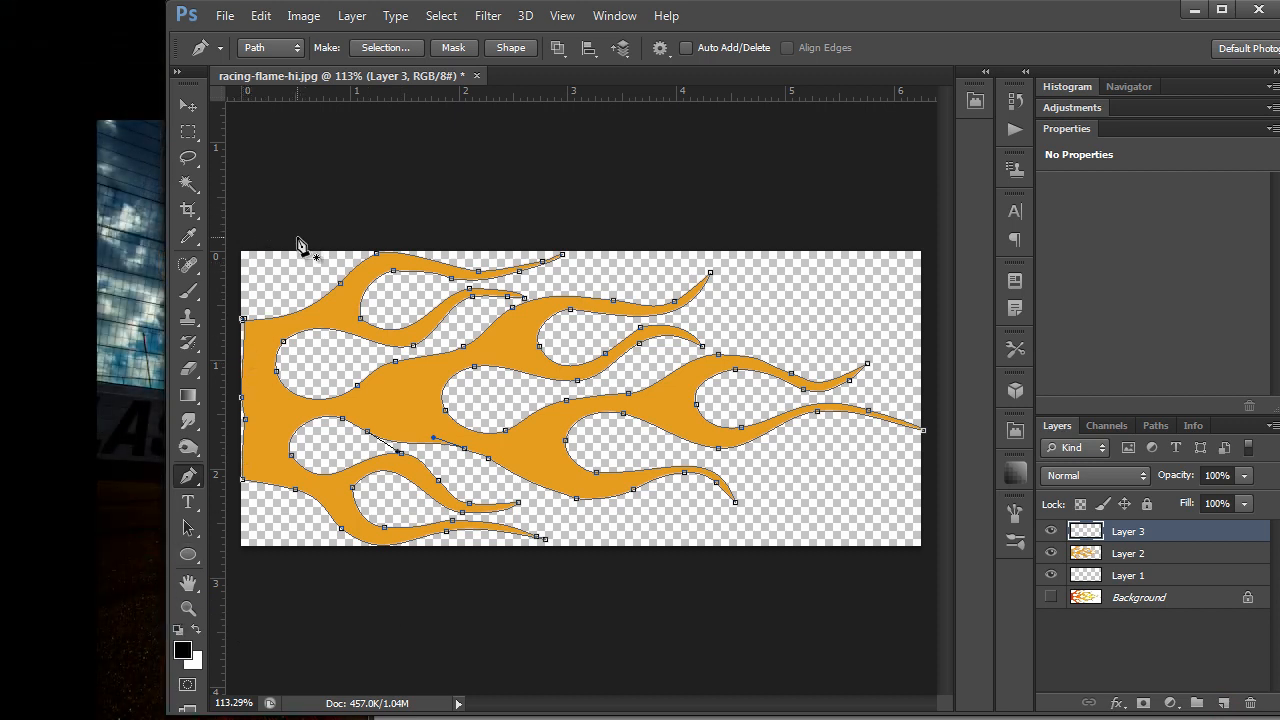
right_click(274, 321)
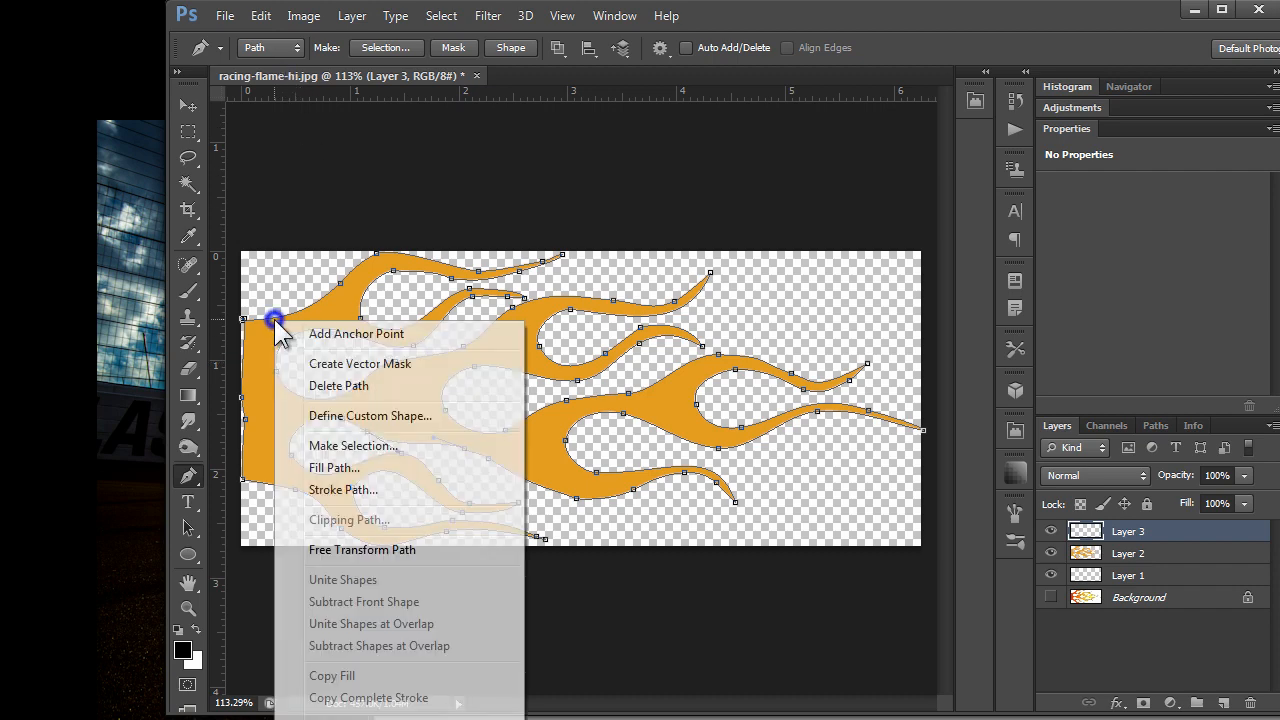
left_click(330, 468)
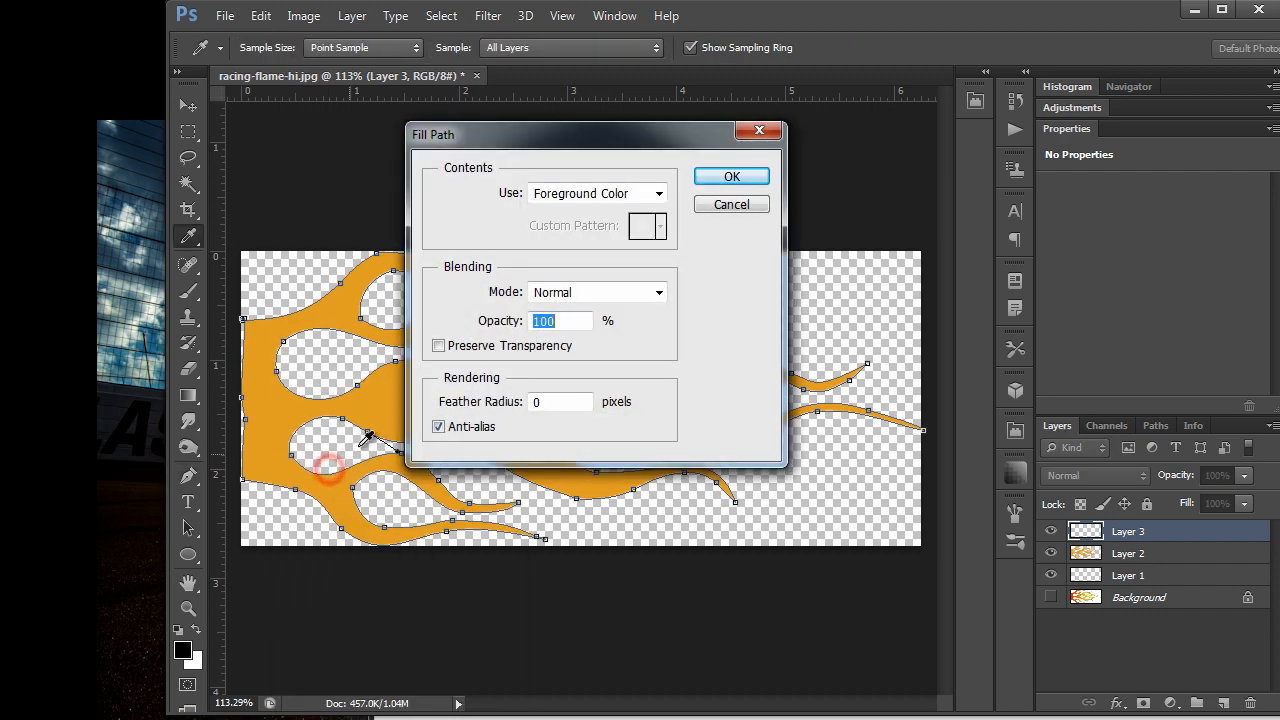
left_click(751, 176)
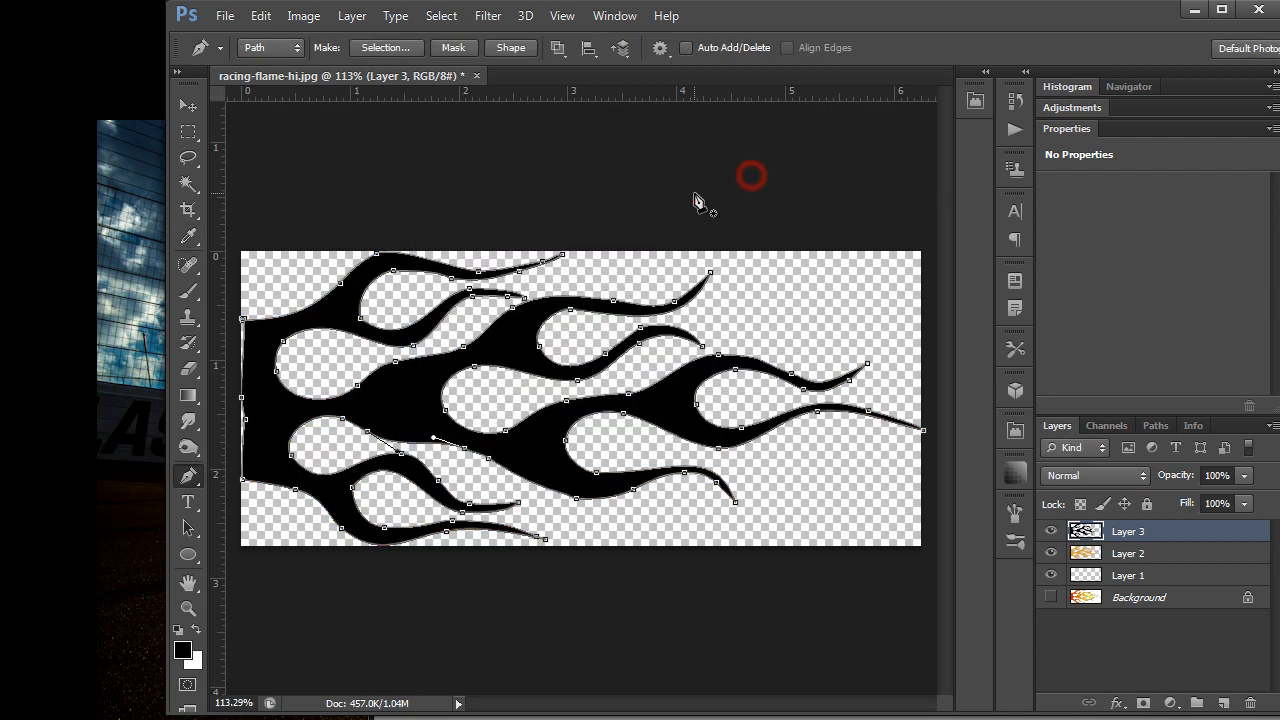
left_click(428, 392)
left_click_drag(435, 398, 443, 403)
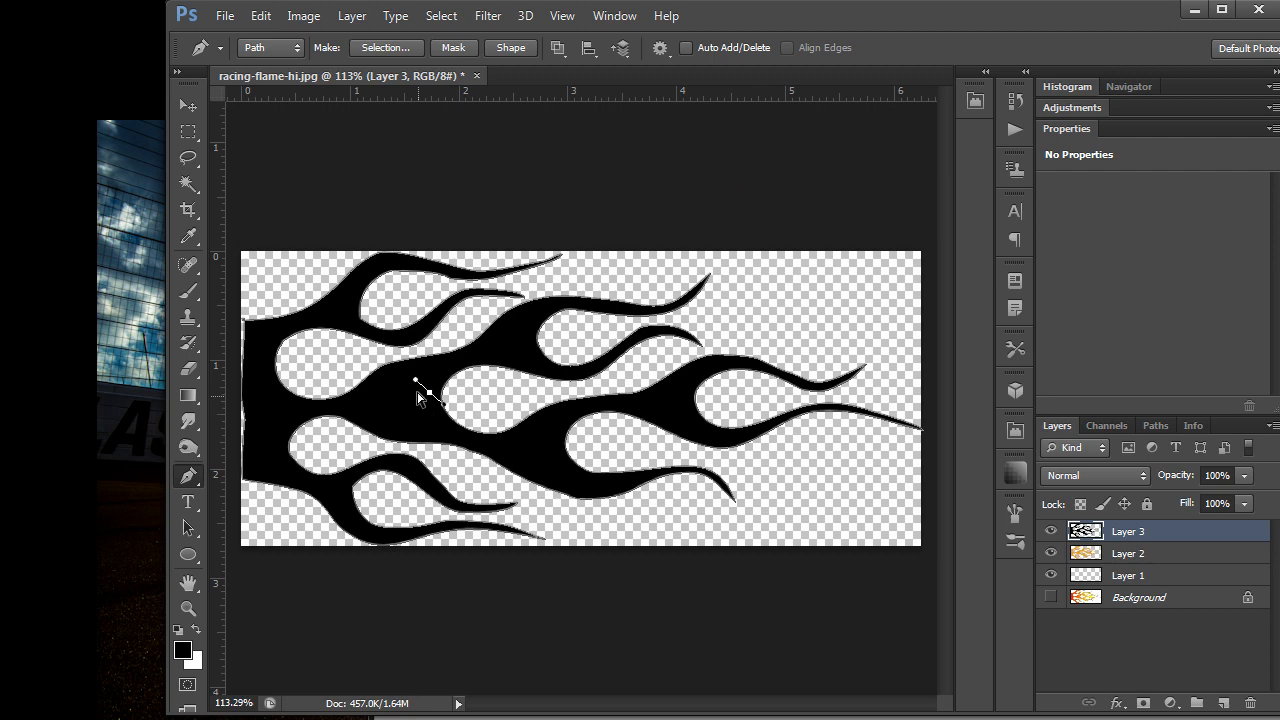
key("ctrl+z")
Step: Shift the black flame slightly down and to the right so the orange flame shows along its upper edges
key("v")
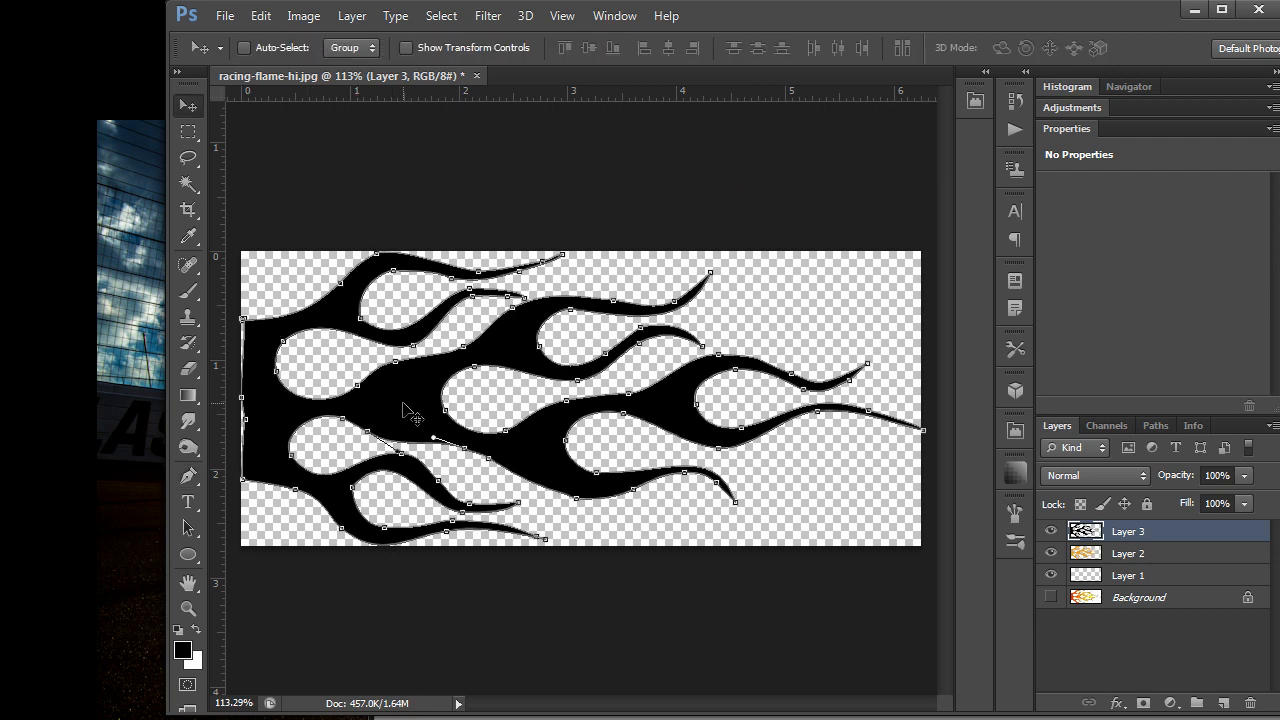
mouse_move(403, 406)
left_mouse_down()
mouse_move(420, 427)
mouse_move(409, 411)
left_mouse_up()
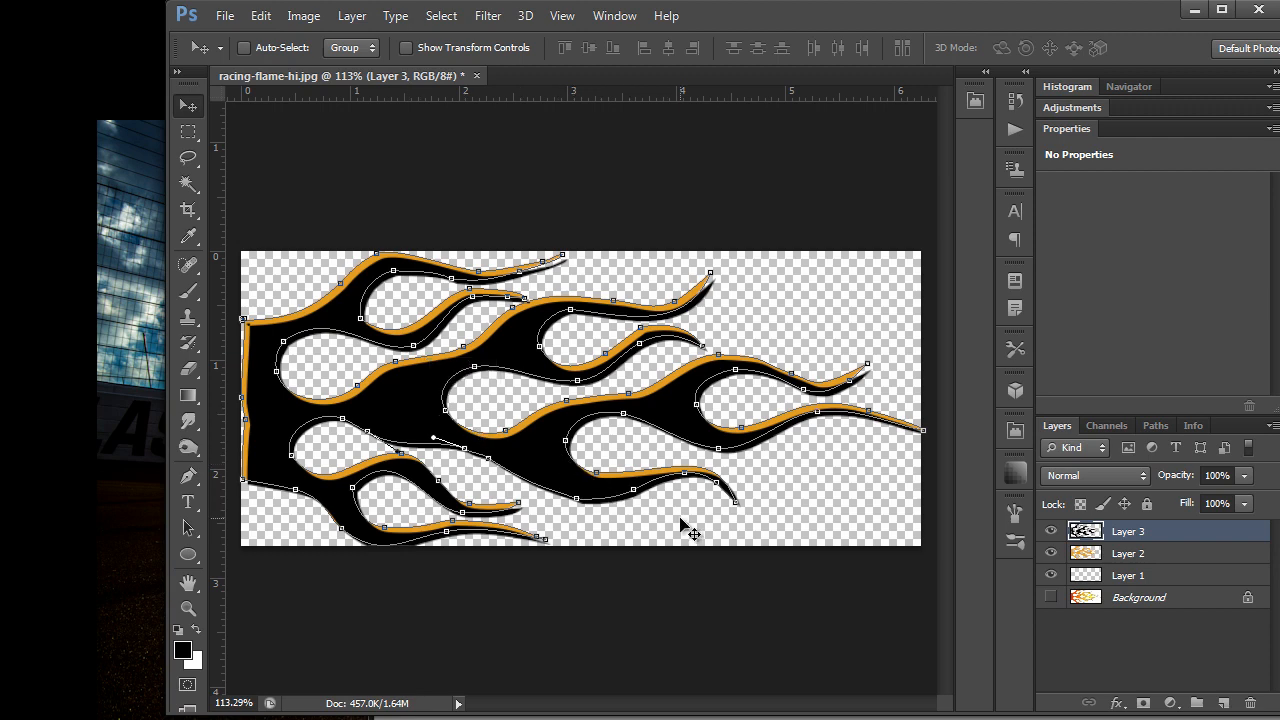
left_click_drag(287, 397, 283, 397)
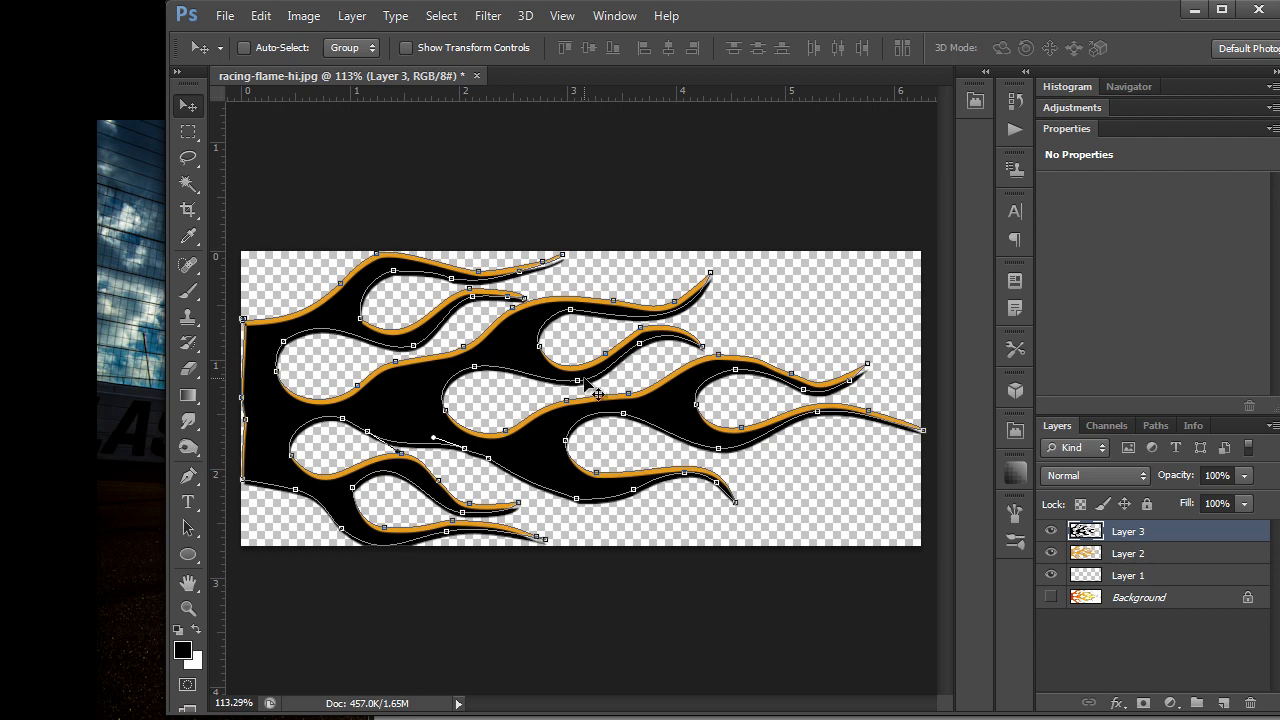
Step: Hide the black and orange flame layers and add a new empty layer on top
left_click(1050, 531)
left_click(1050, 553)
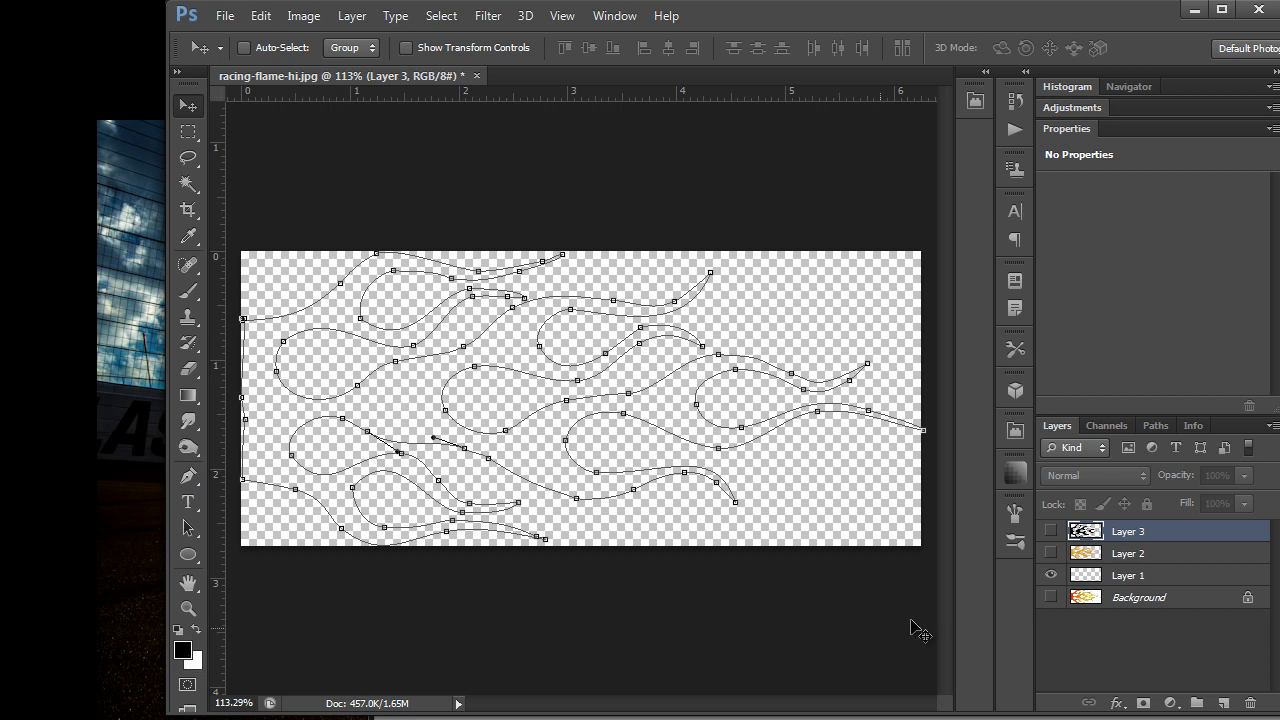
left_click(1223, 703)
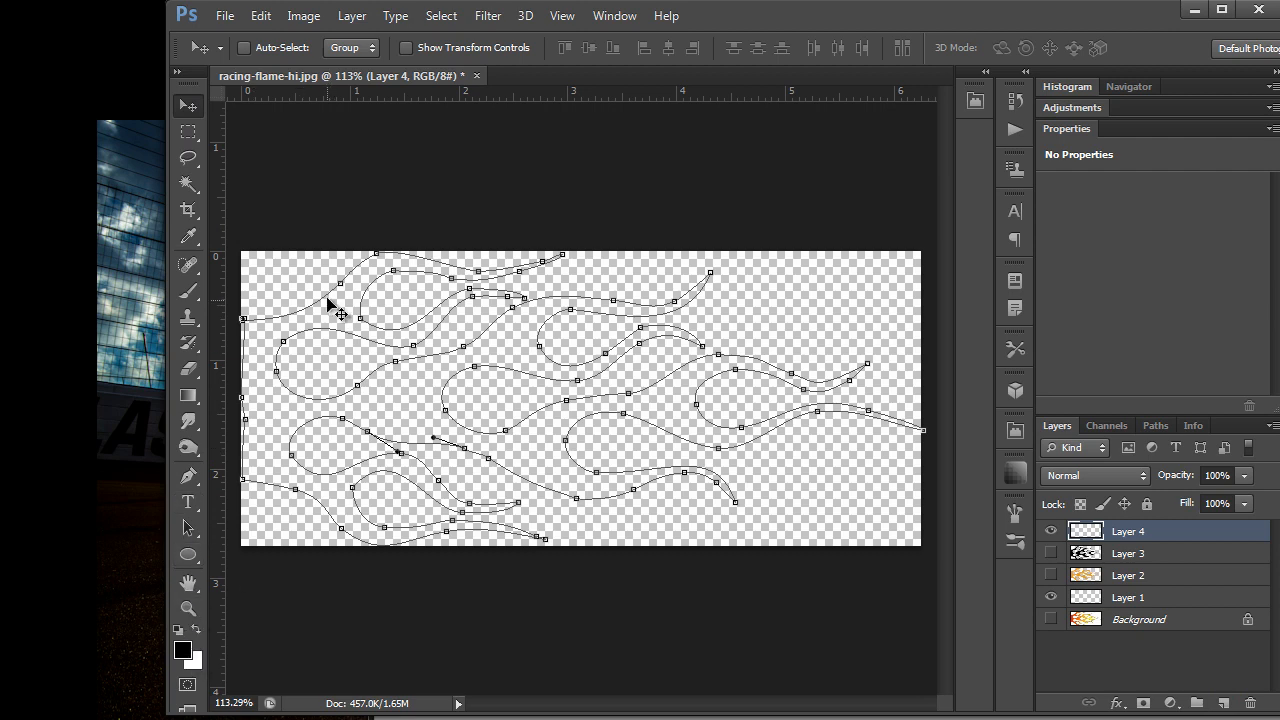
Step: Set the foreground color to a bright saturated green with a hue of 119°
left_click(182, 650)
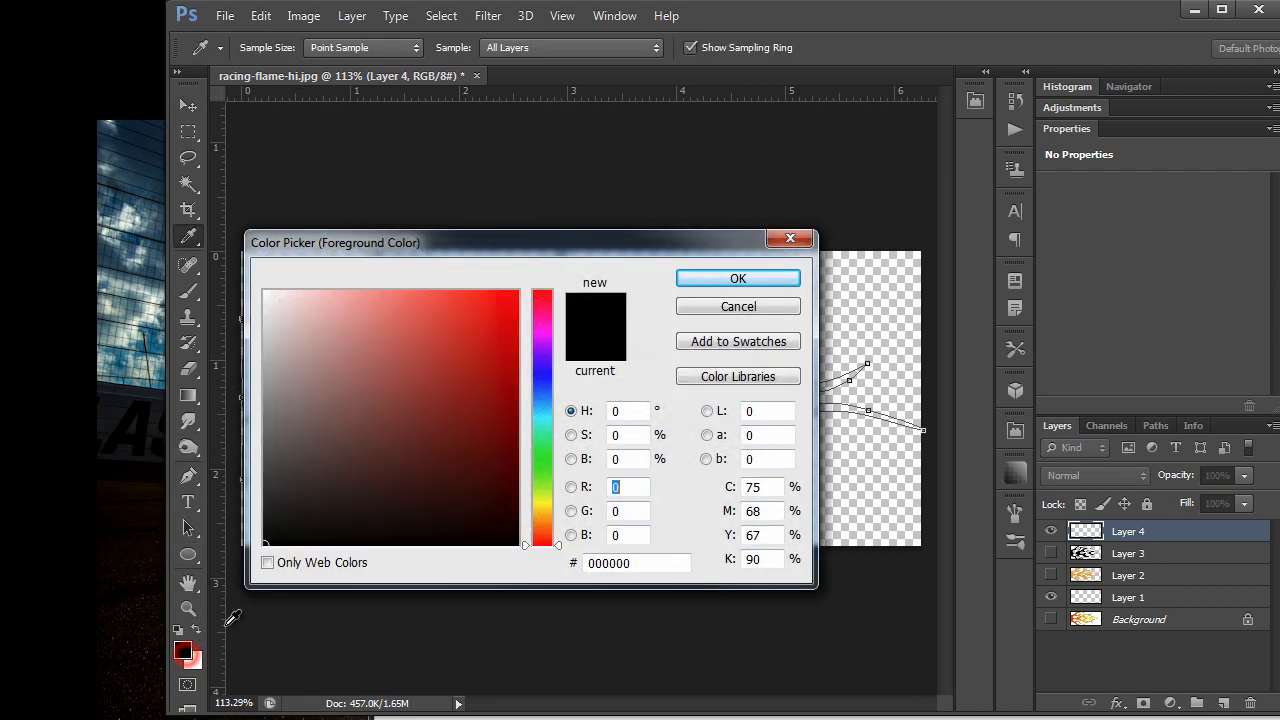
left_click(543, 472)
left_click_drag(543, 472, 543, 461)
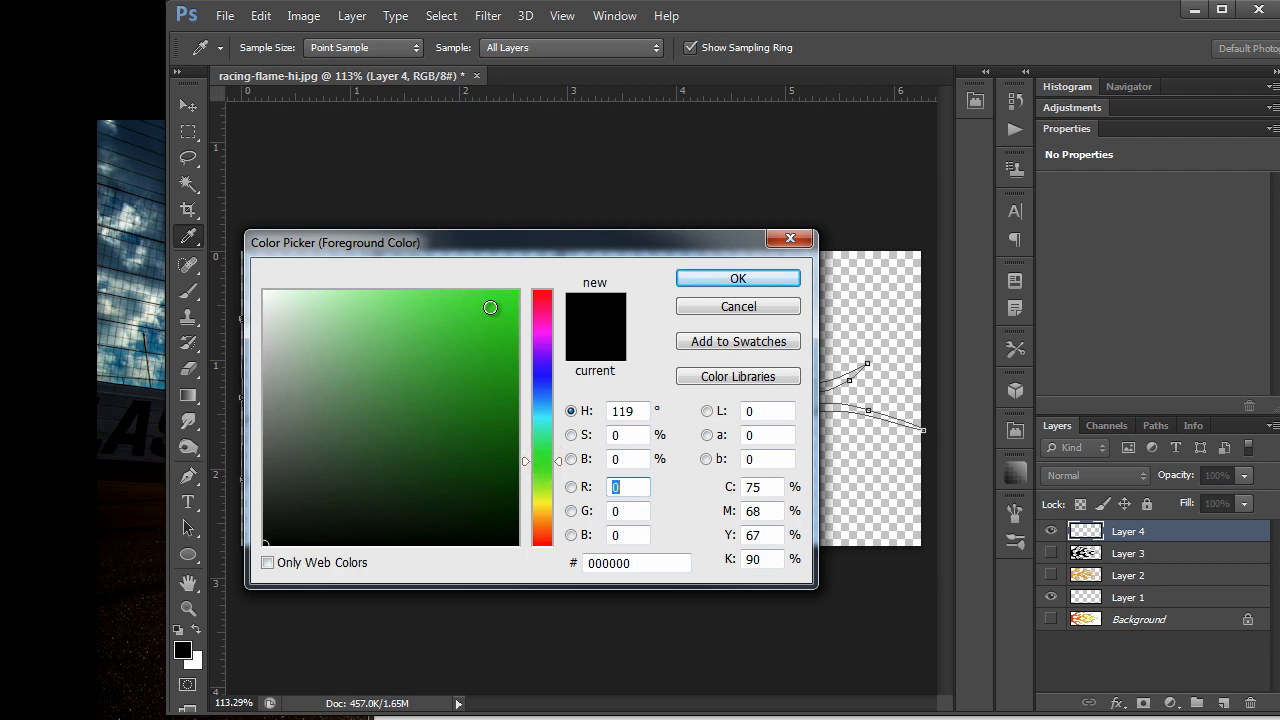
left_click_drag(491, 306, 517, 295)
left_click(703, 278)
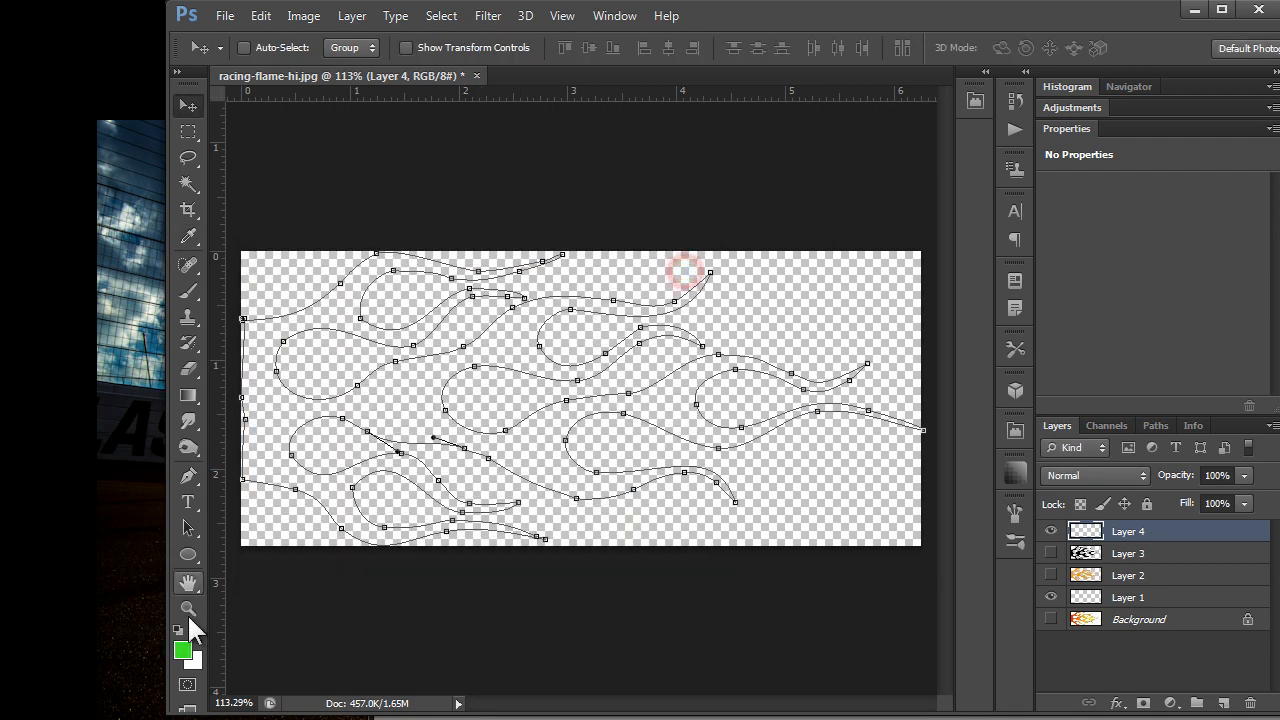
Step: Choose the Foreground to Background preset for the Gradient tool
left_click(188, 394)
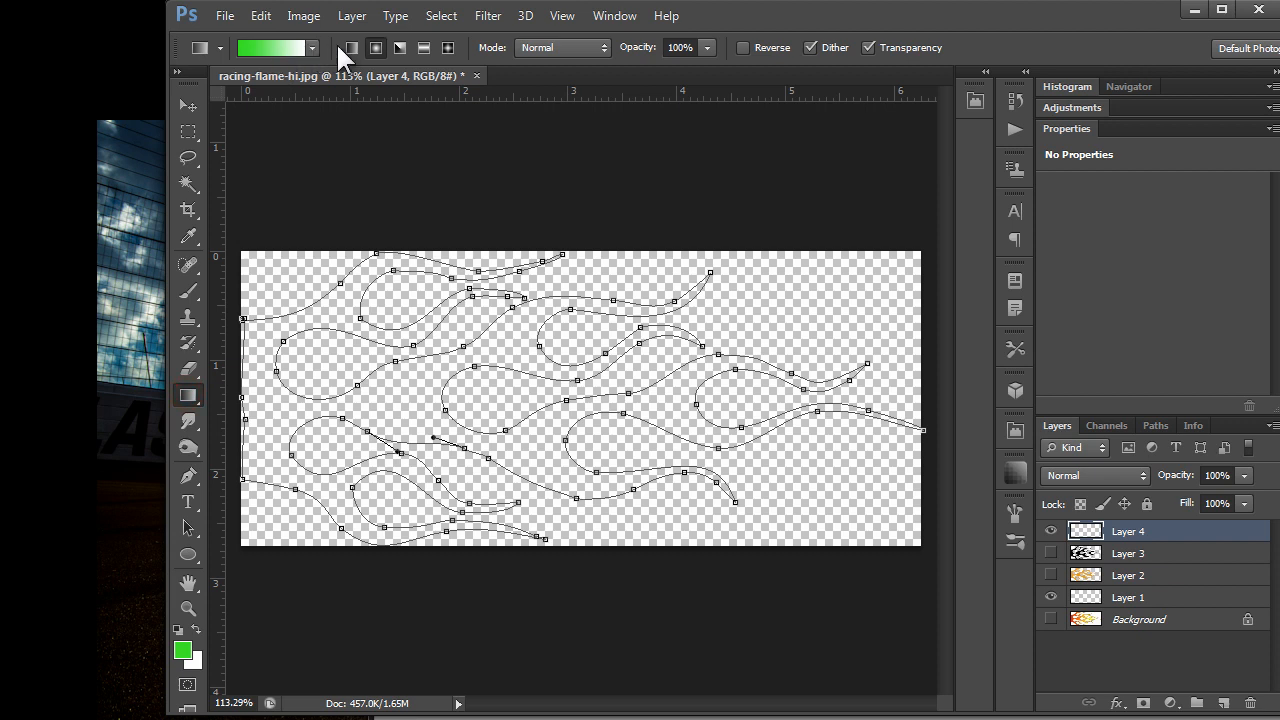
right_click(251, 338)
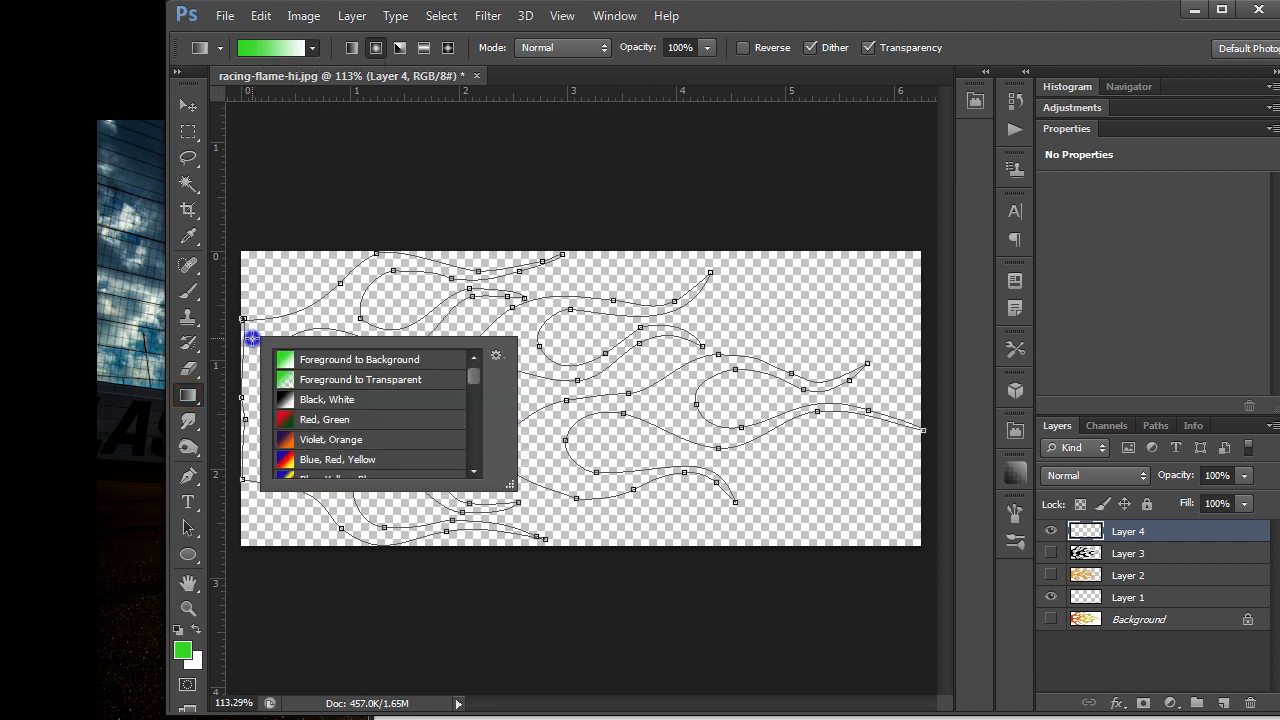
left_click(313, 358)
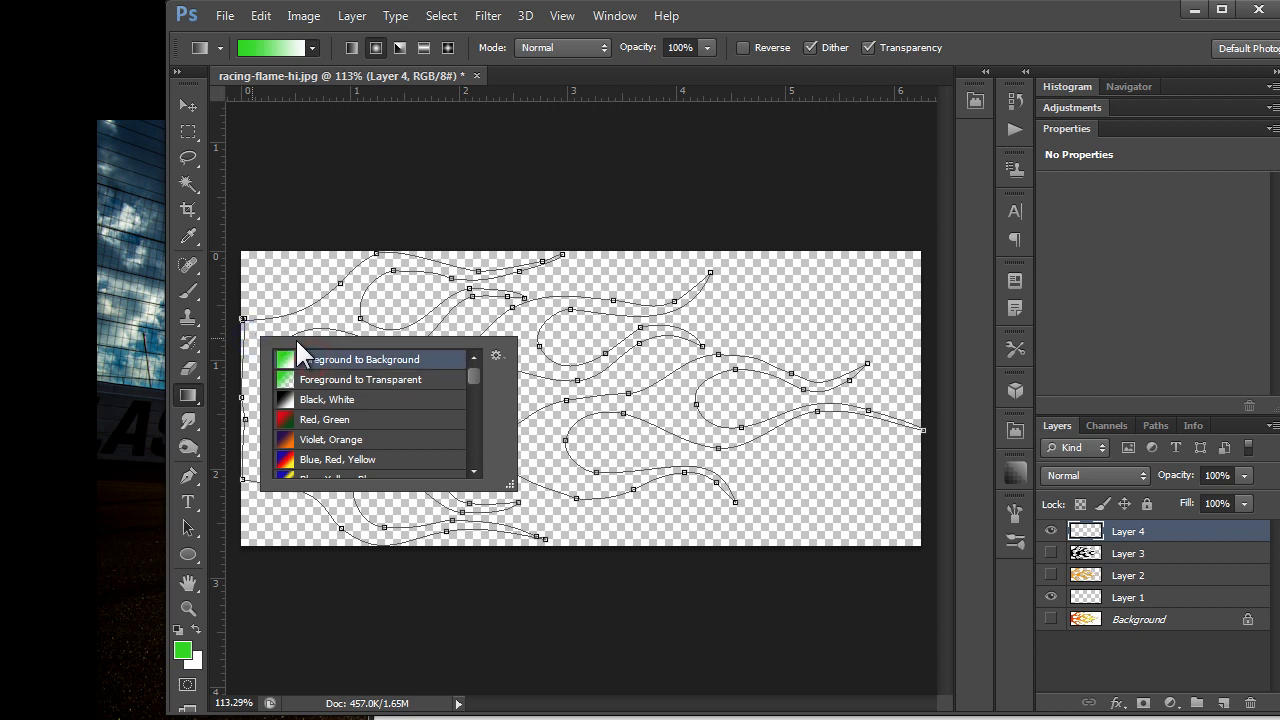
double_click(300, 357)
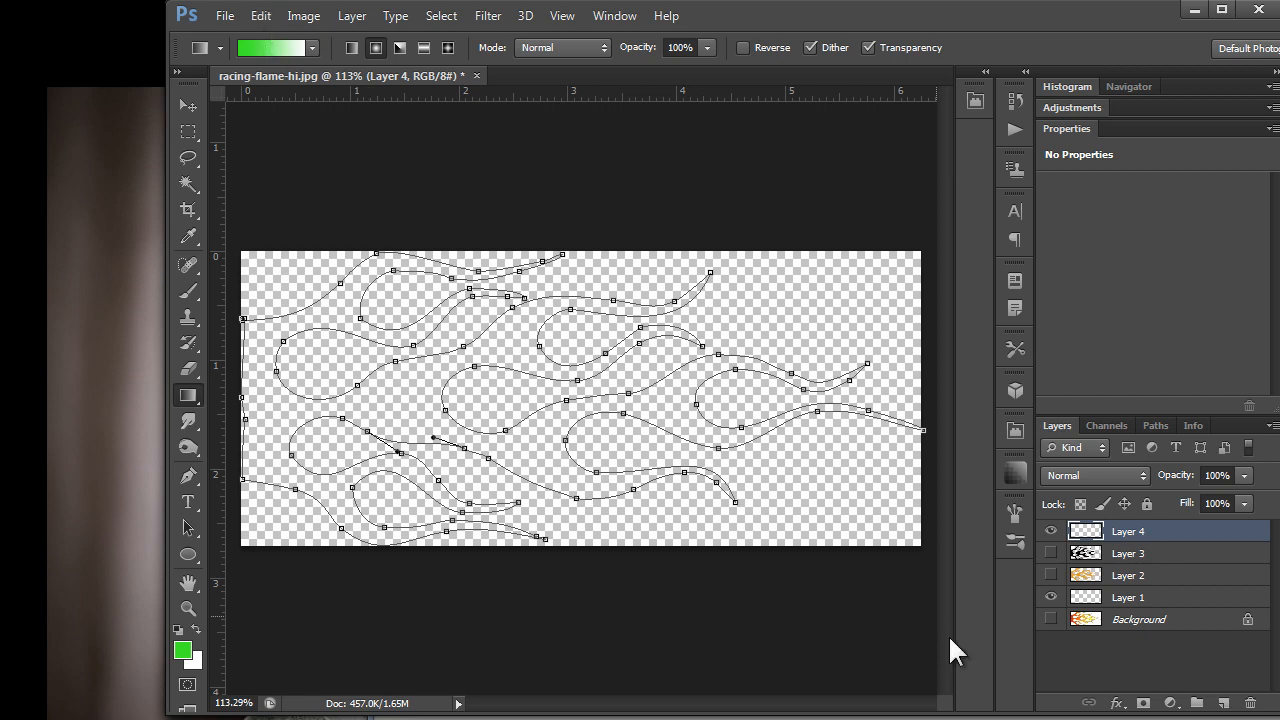
key("p")
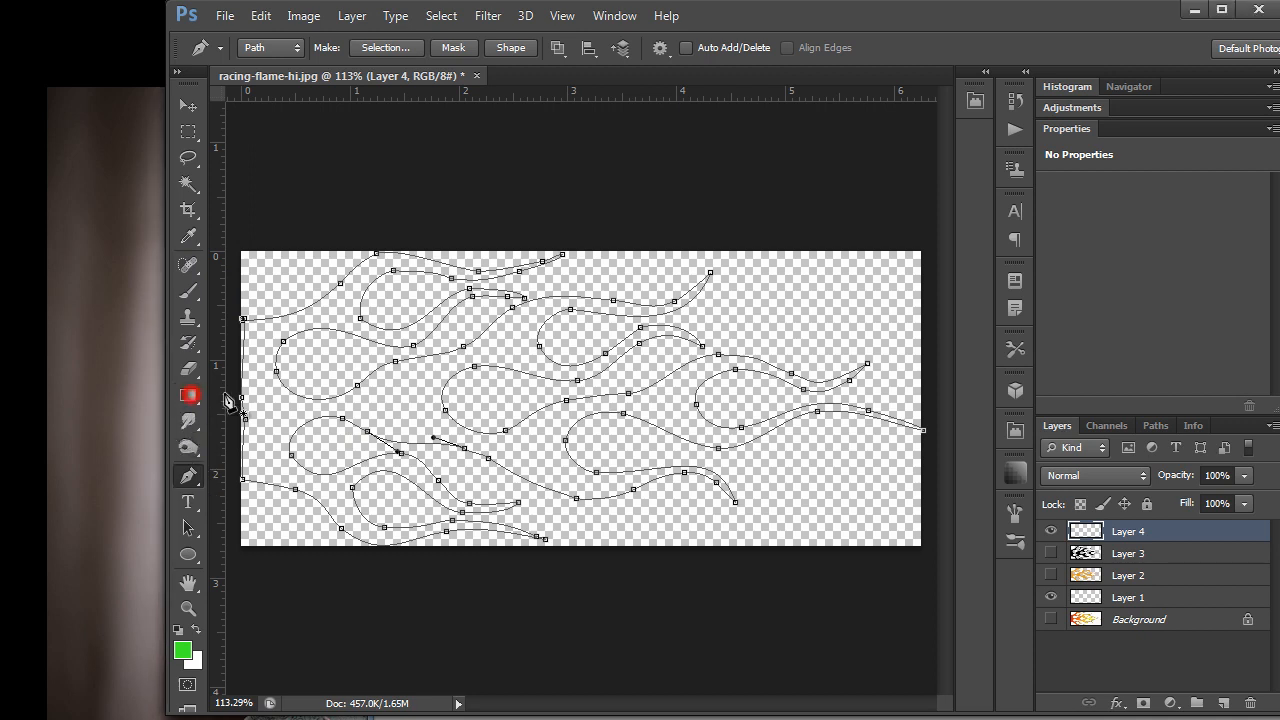
left_click_drag(266, 386, 478, 408)
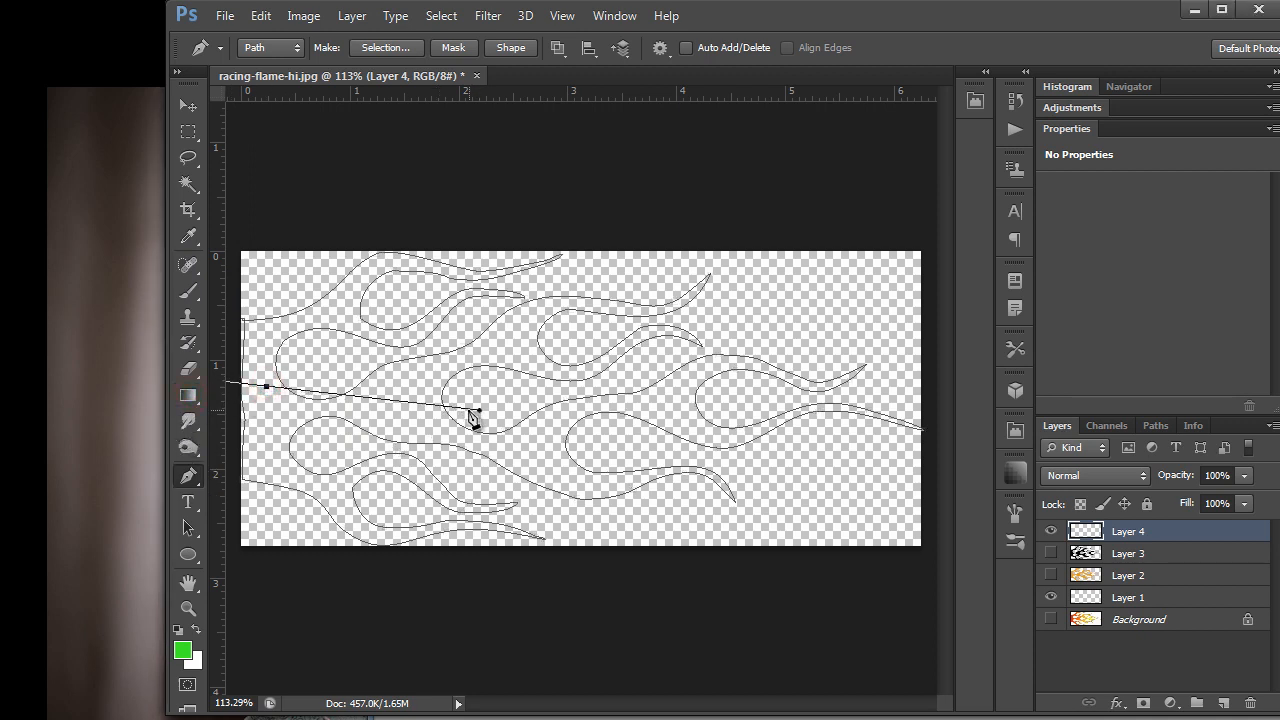
key("ctrl+z")
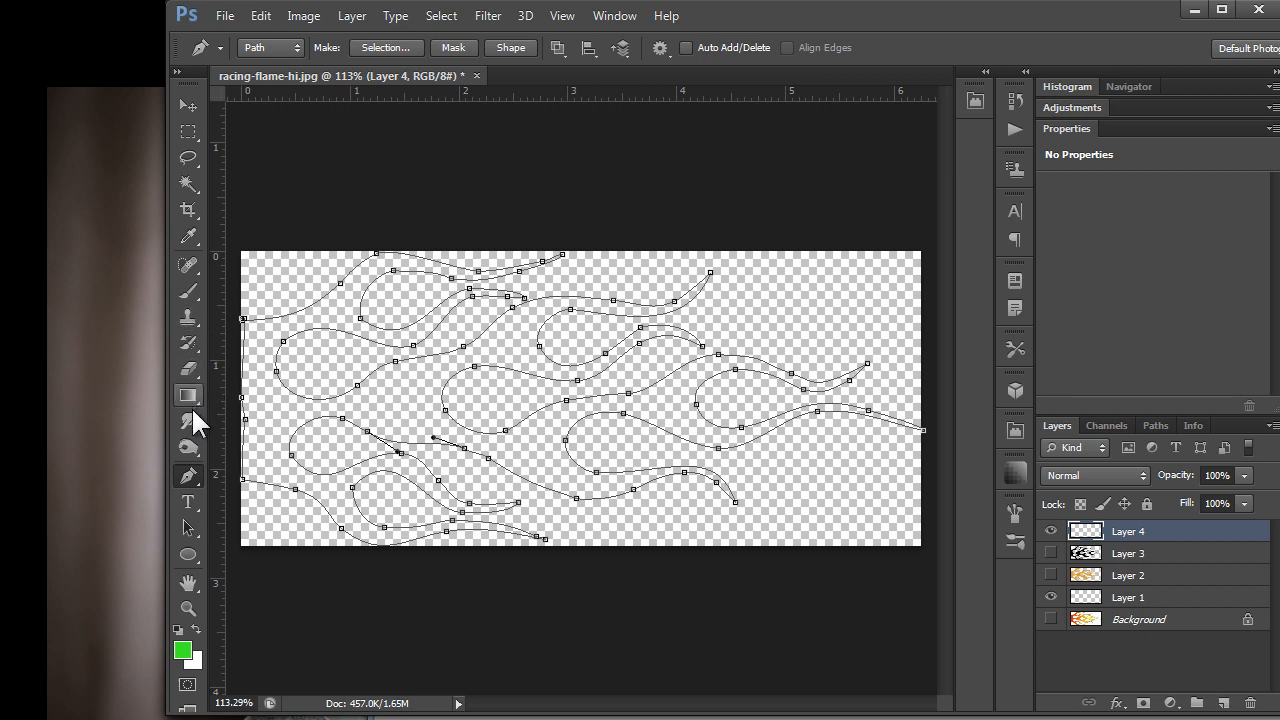
Step: Fill Layer 4 with a radial green-to-white gradient from the flame base, redrawing it to reach past the middle of the canvas
left_click_drag(187, 393, 517, 401)
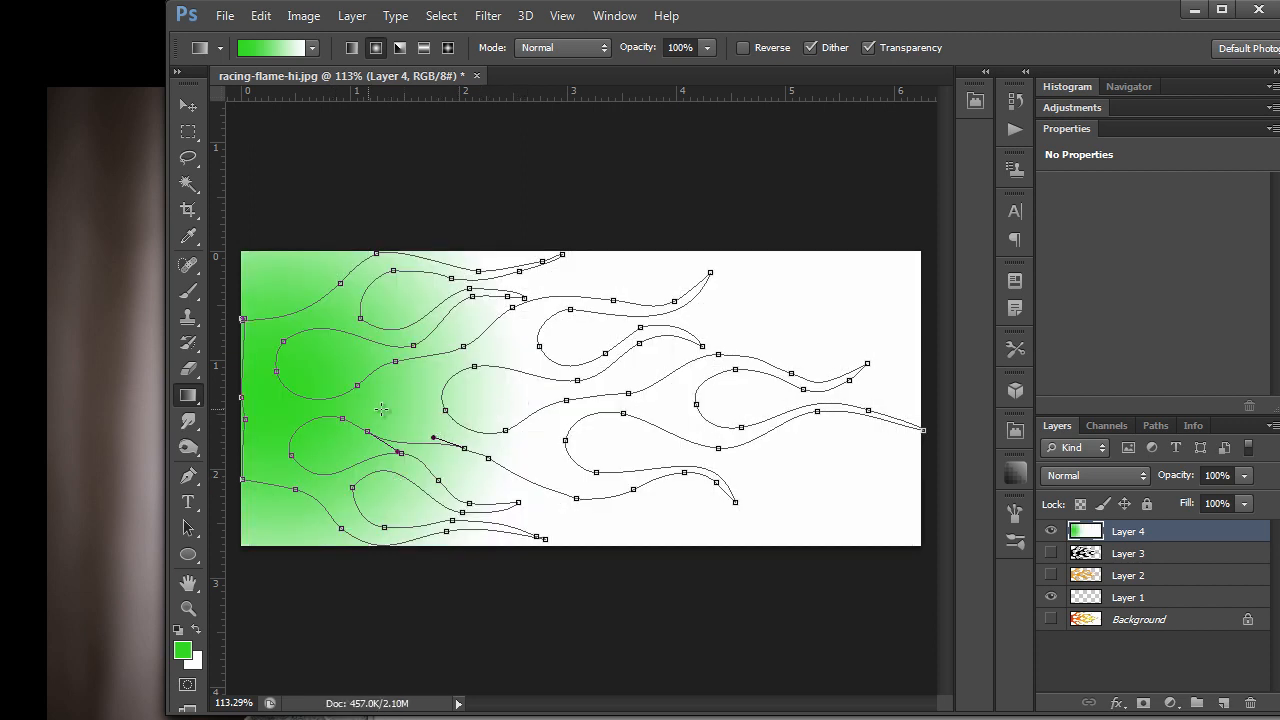
left_click_drag(310, 406, 615, 412)
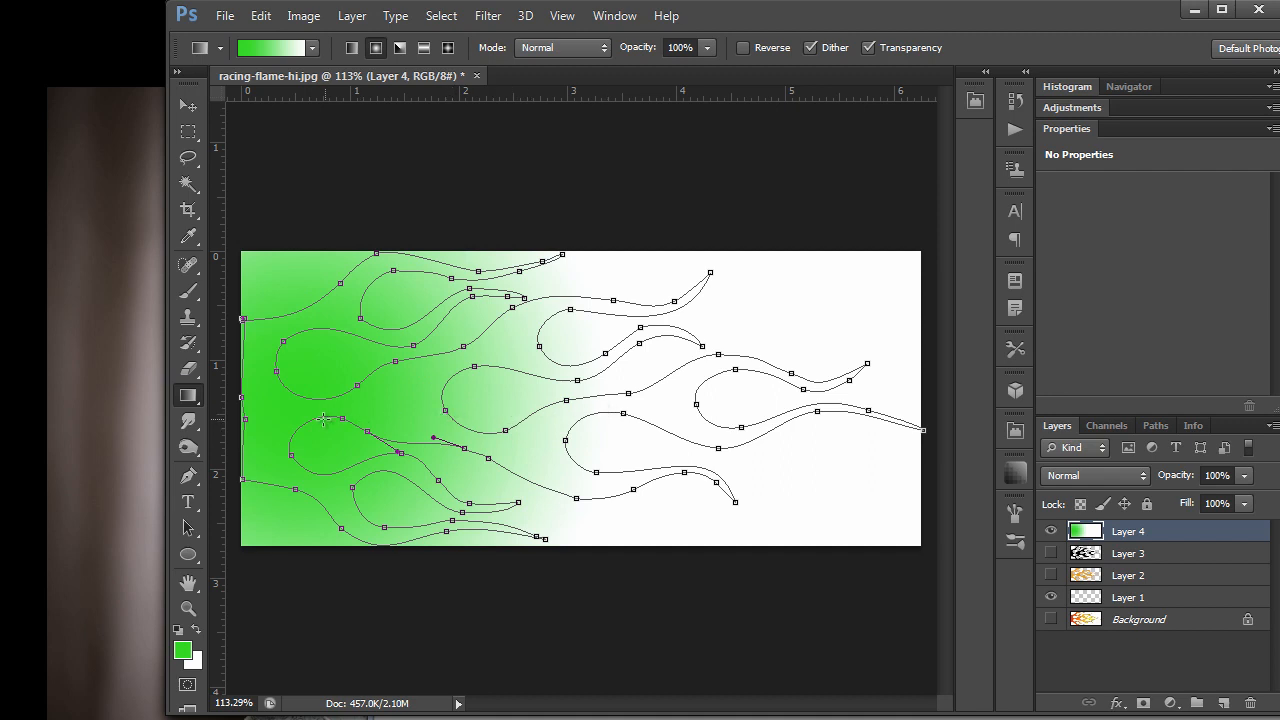
Step: Redraw the radial gradient from the flame base to about three fifths of the canvas width, and convert the flame path to a 3D extrusion
left_click_drag(271, 403, 649, 404)
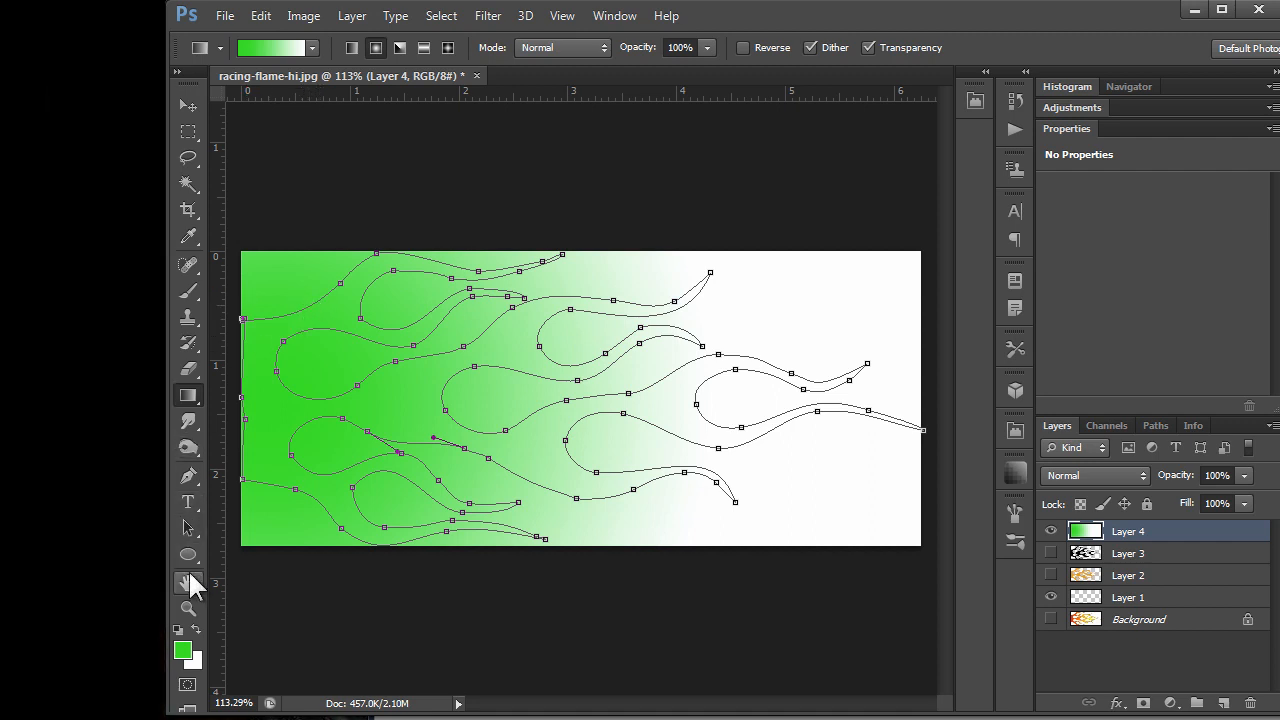
left_click(187, 473)
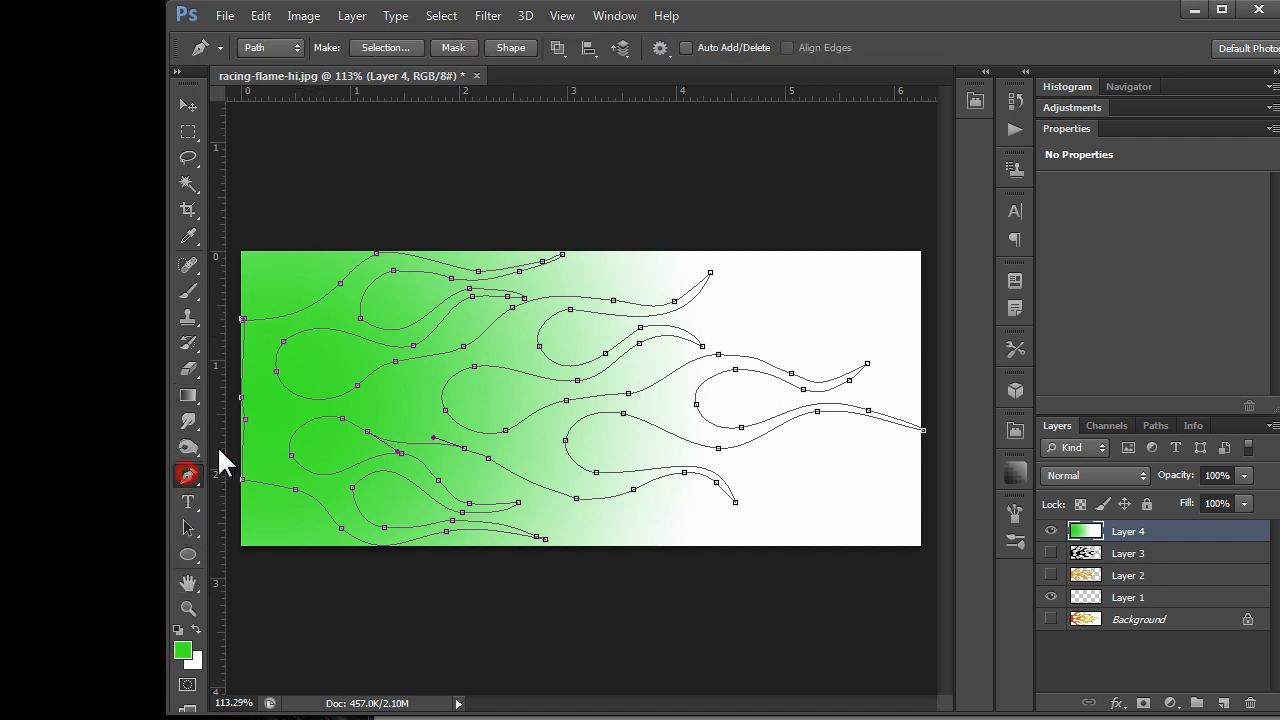
right_click(323, 311)
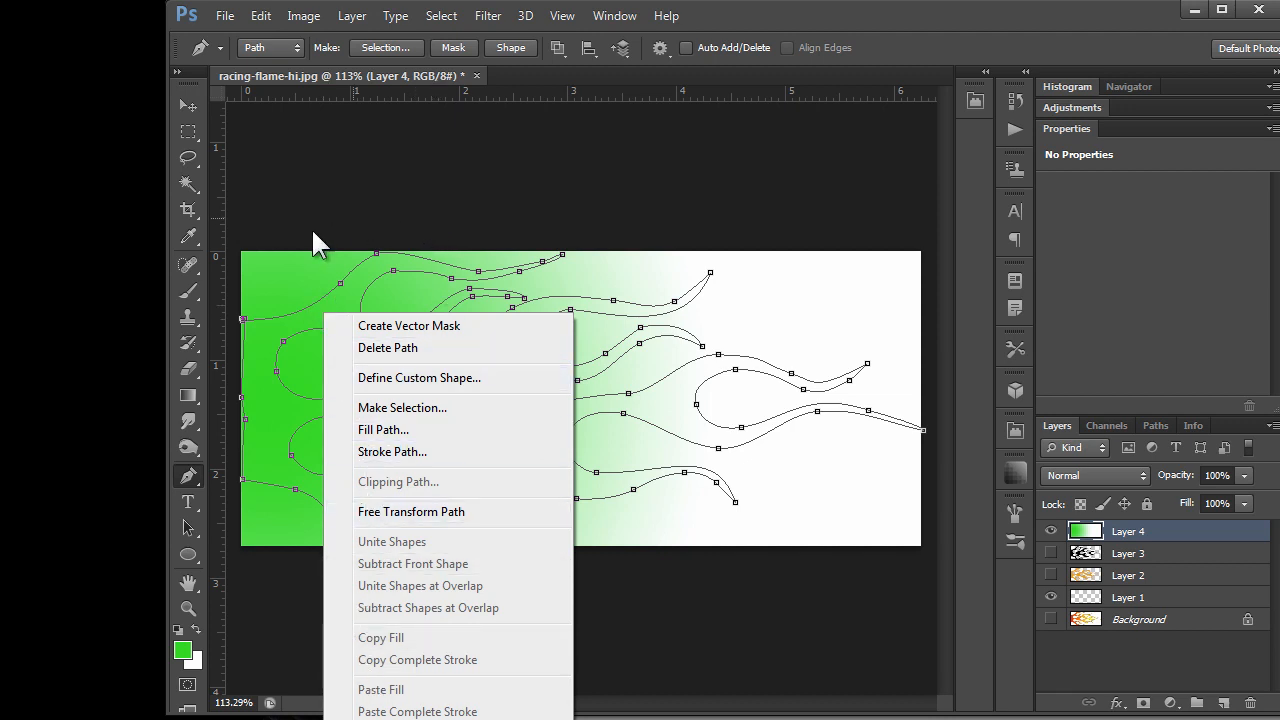
right_click(294, 270)
right_click(293, 266)
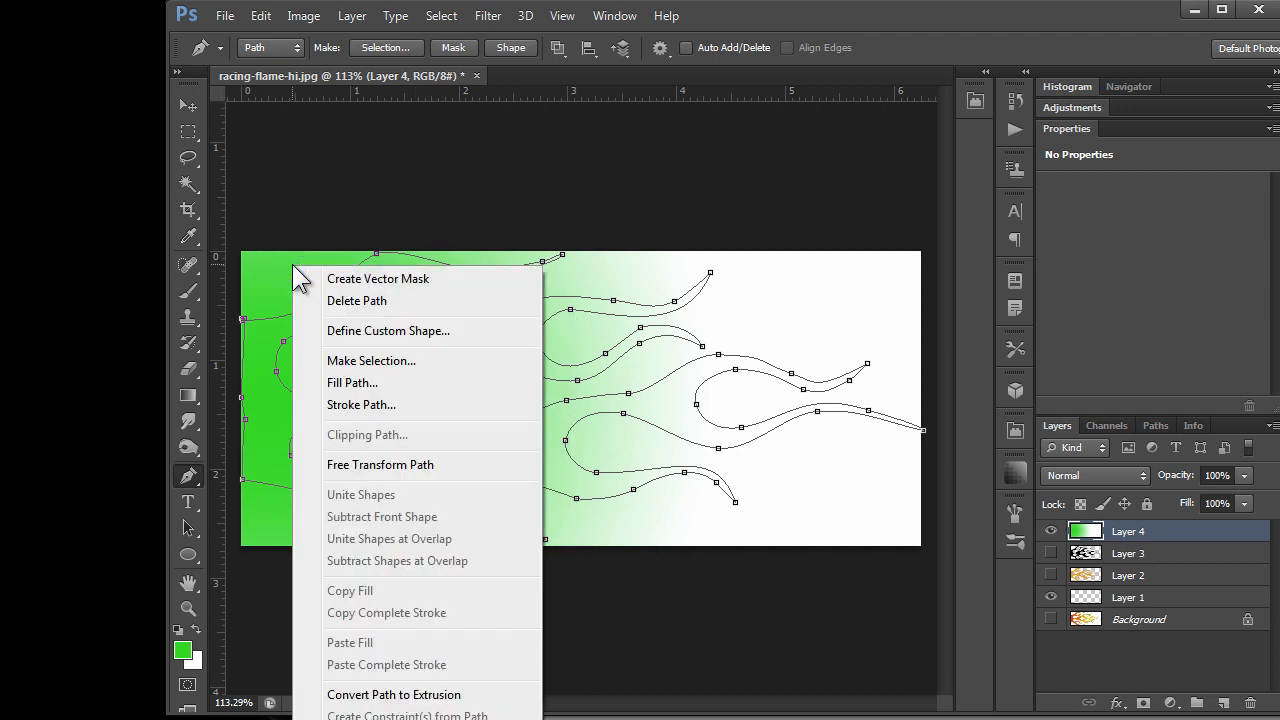
left_click(358, 696)
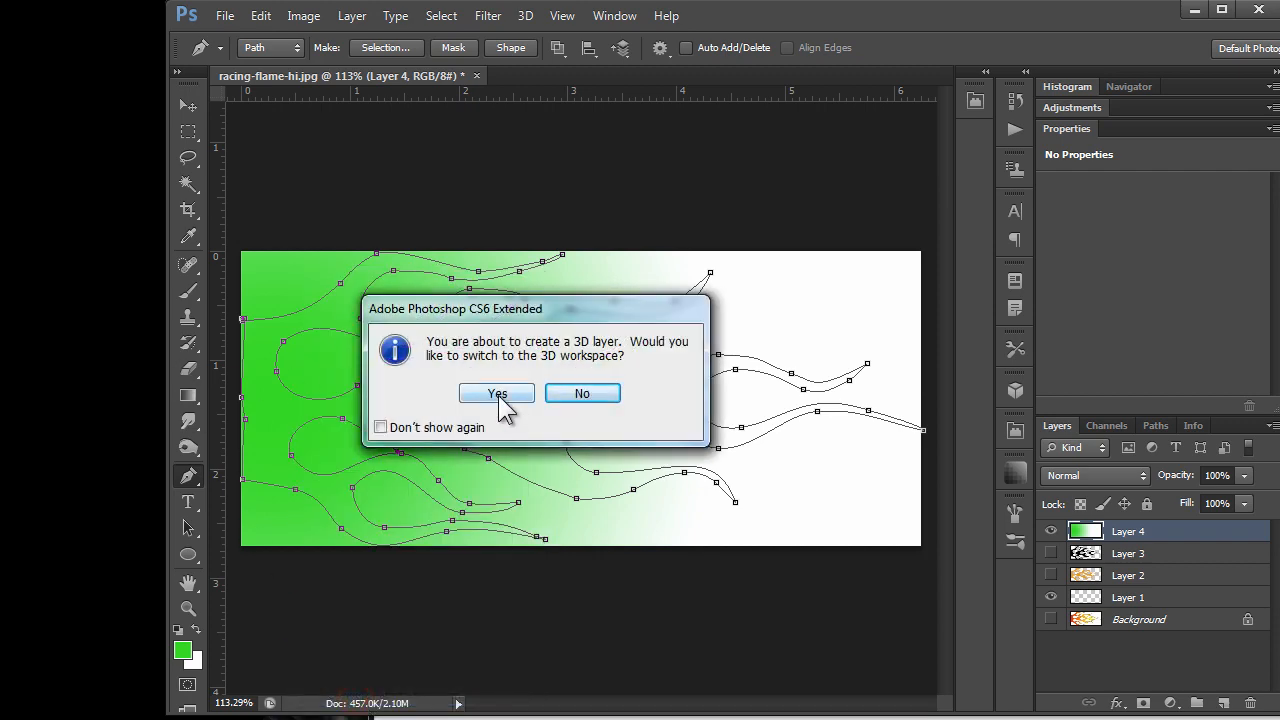
left_click(498, 395)
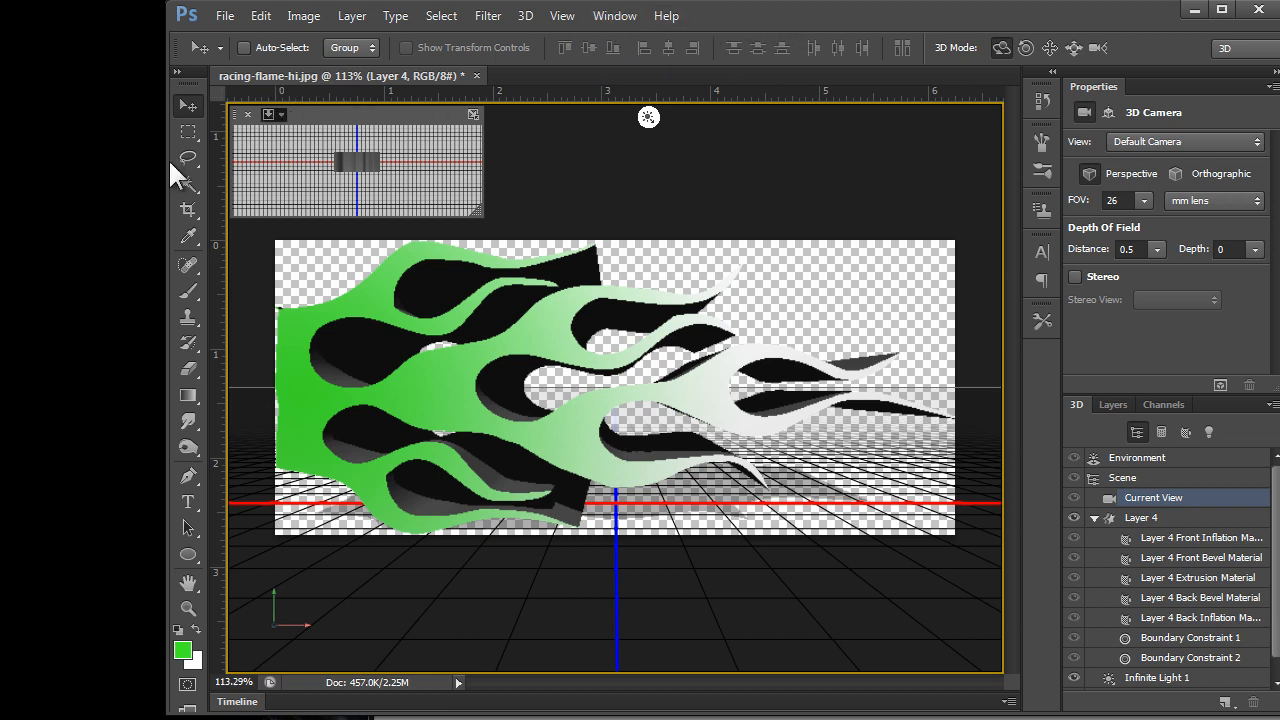
Step: Use the 3D workspace and orbit the camera to show the extruded flame at an angle
left_click_drag(151, 160, 2, 161)
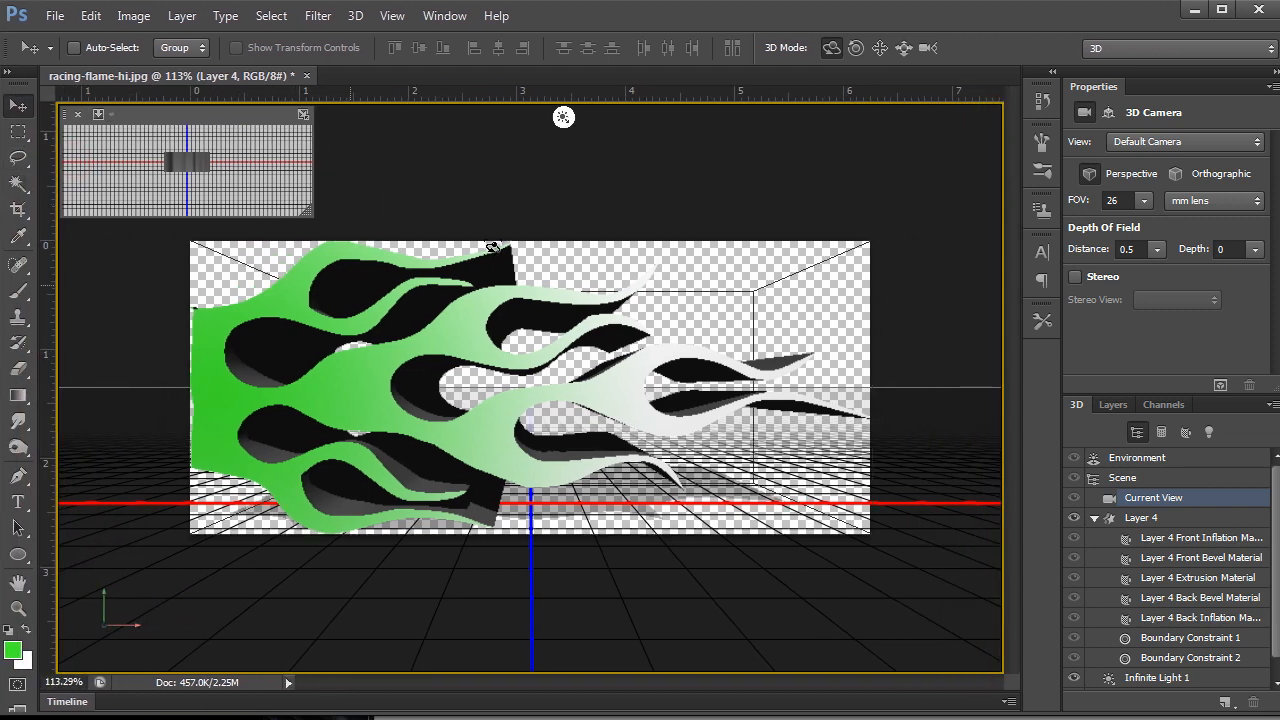
left_click(430, 15)
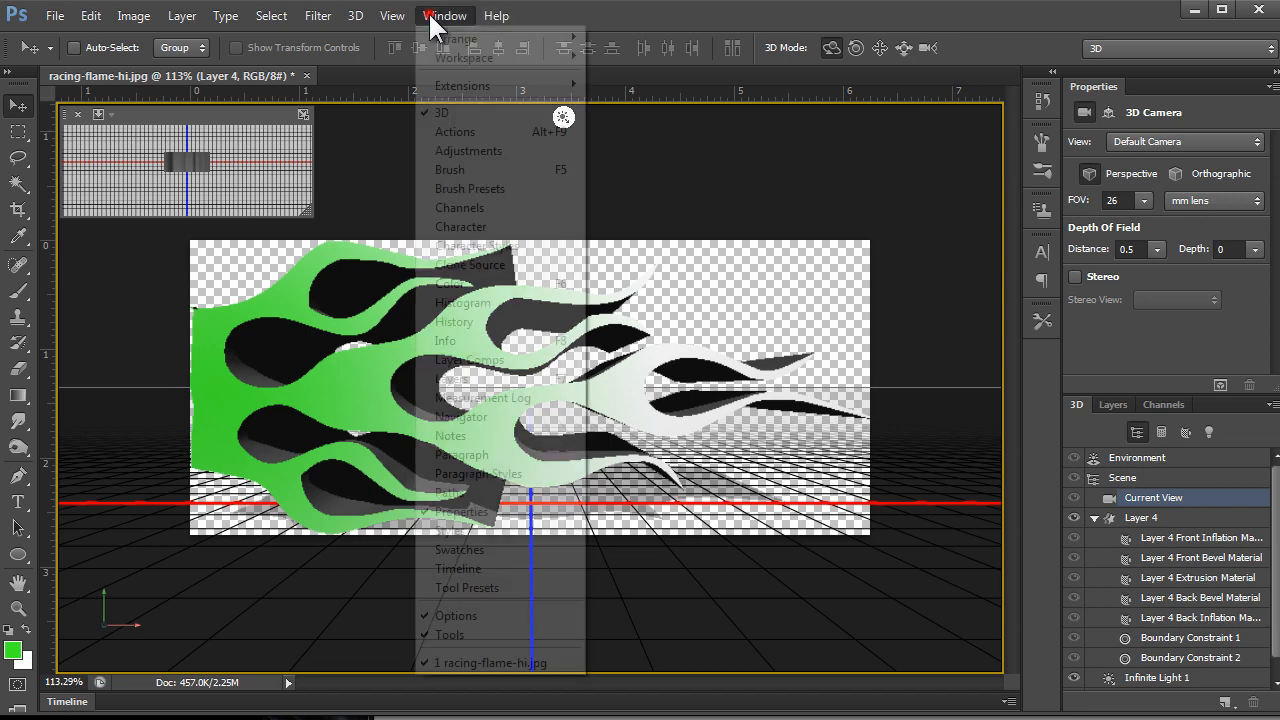
mouse_move(458, 55)
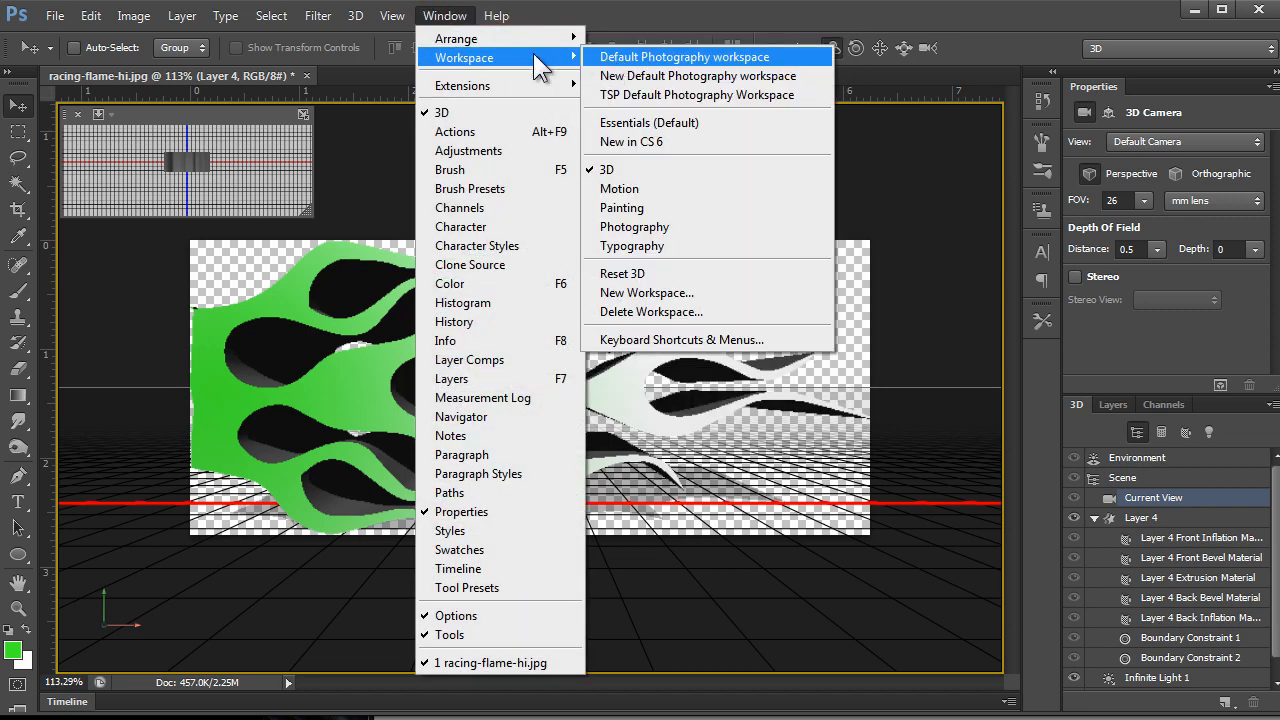
left_click(612, 169)
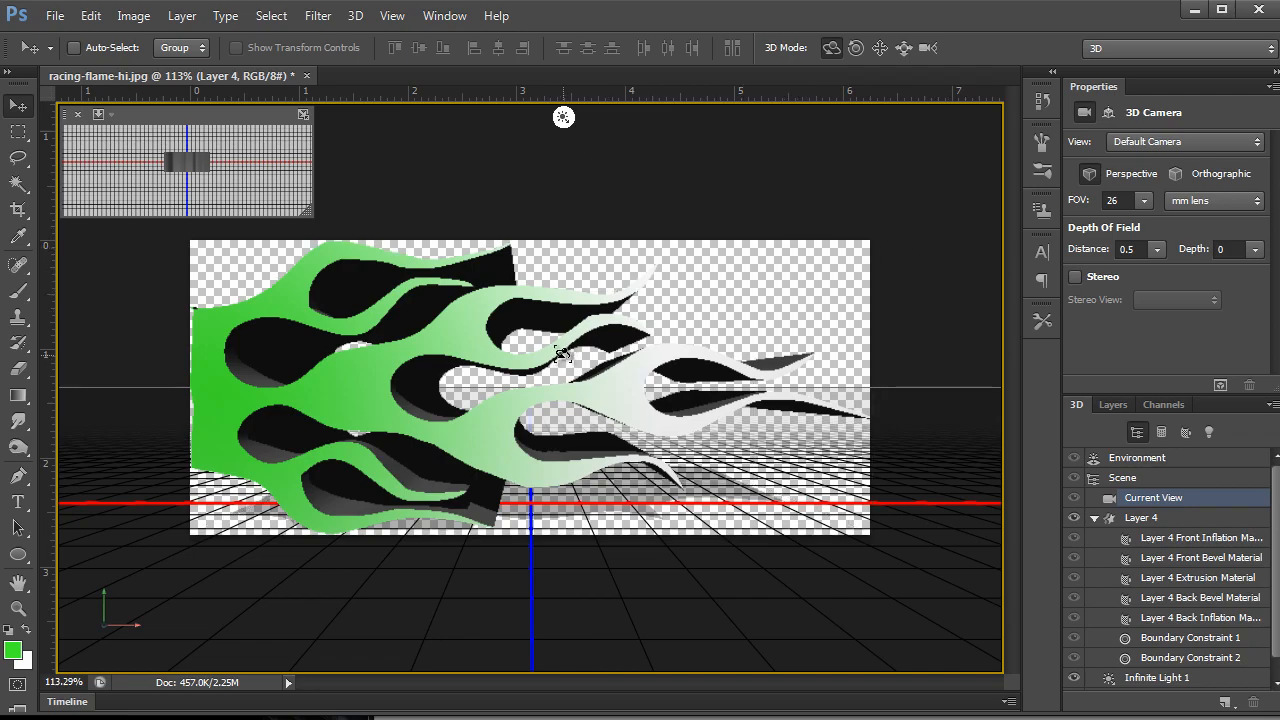
left_click_drag(562, 347, 508, 364)
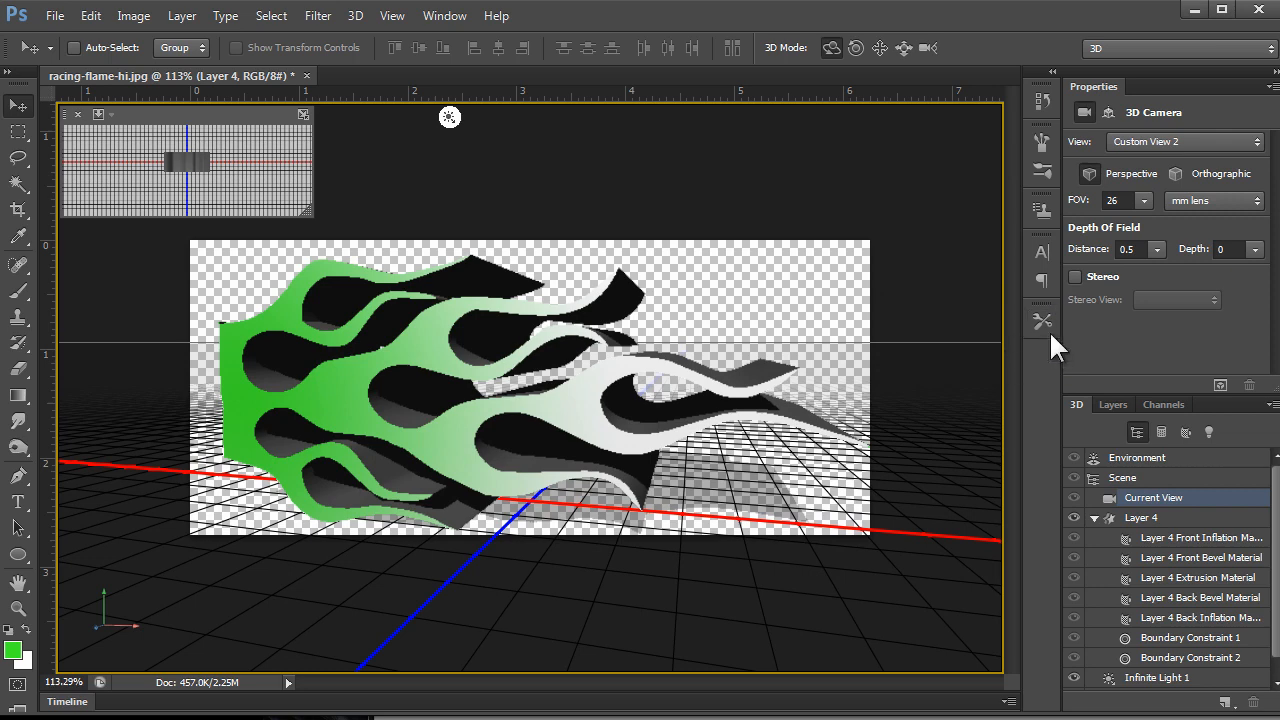
Step: Select the extruded flame mesh, scale it thinner along its Z axis, and rotate it upright with its front face slightly turned
left_click(1185, 432)
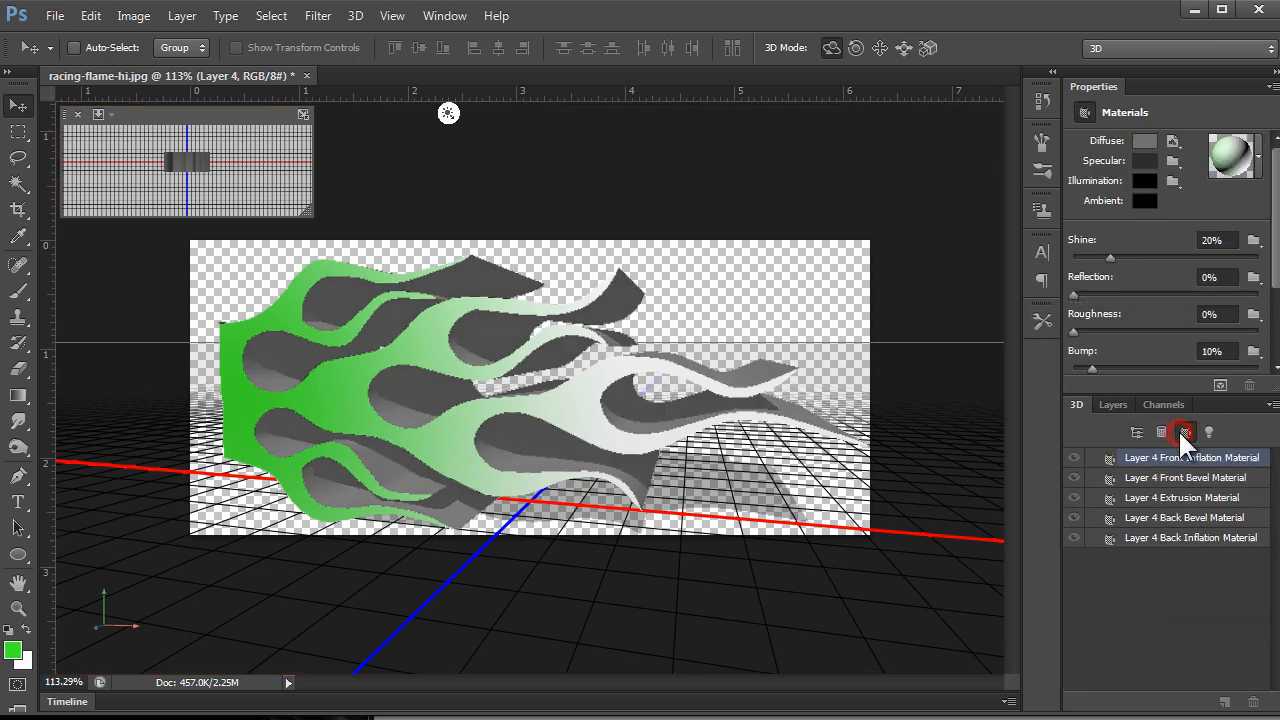
left_click(577, 405)
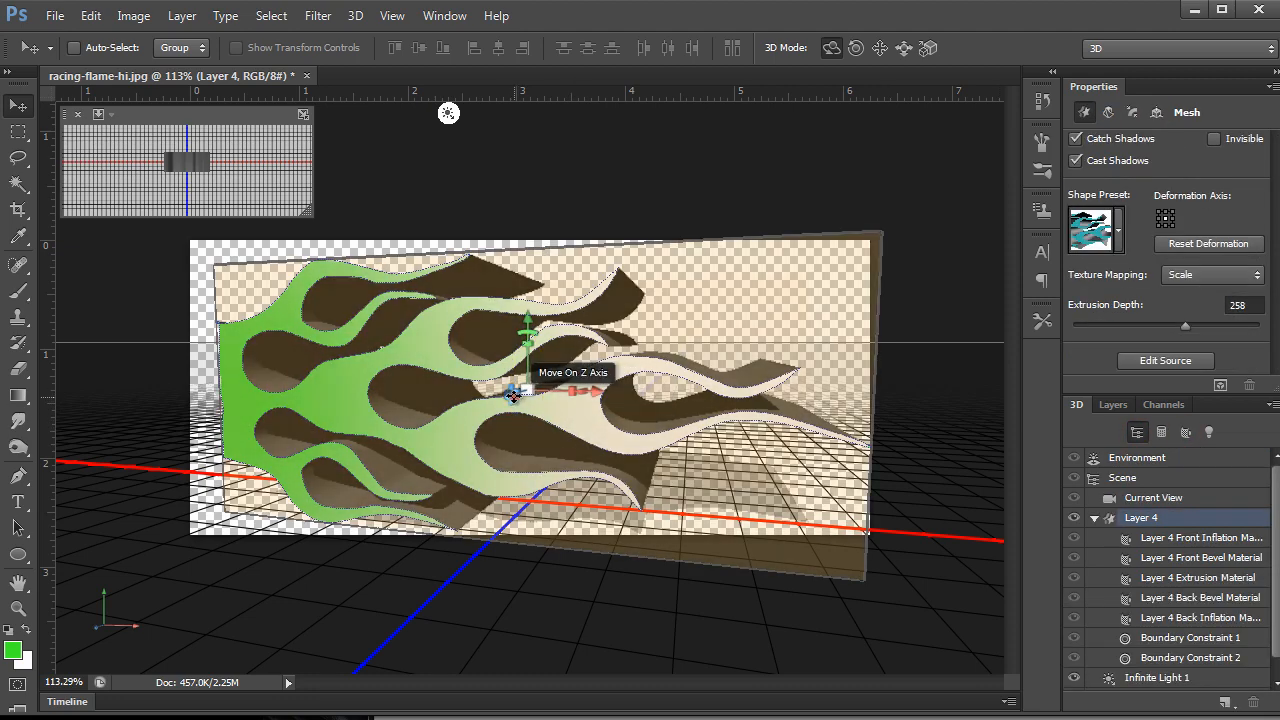
left_click_drag(512, 395, 528, 373)
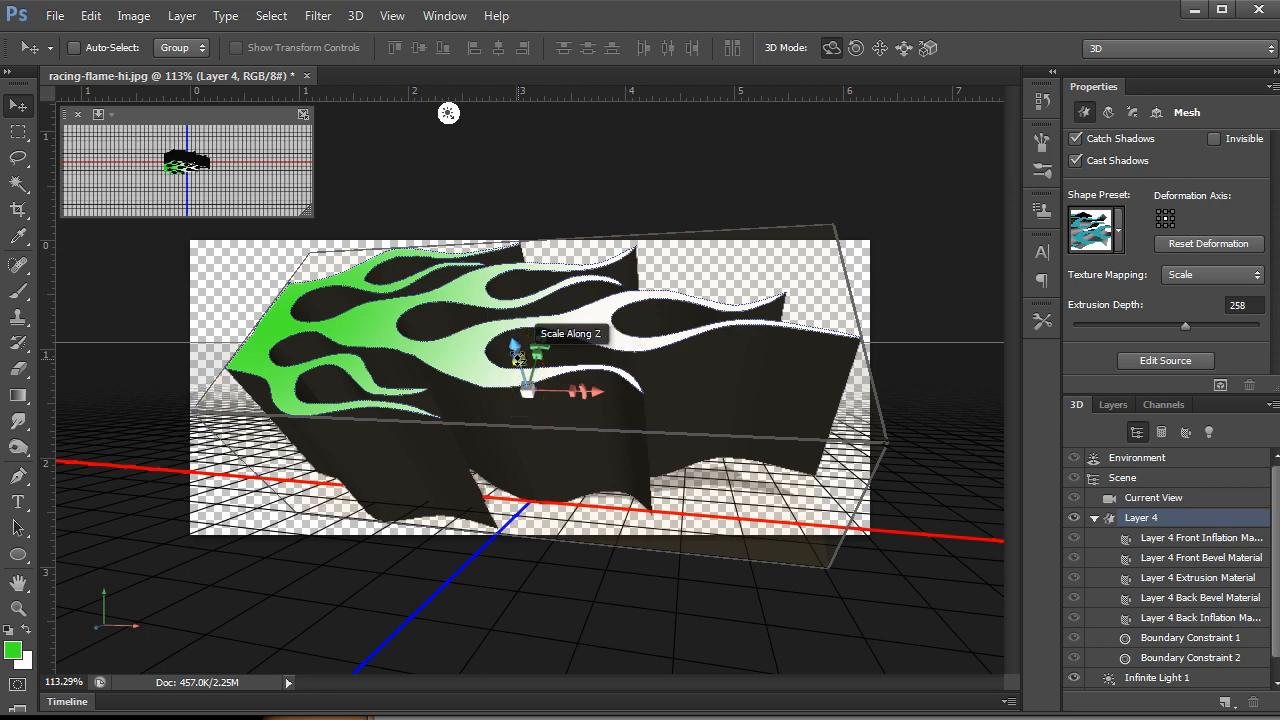
left_click_drag(522, 360, 580, 470)
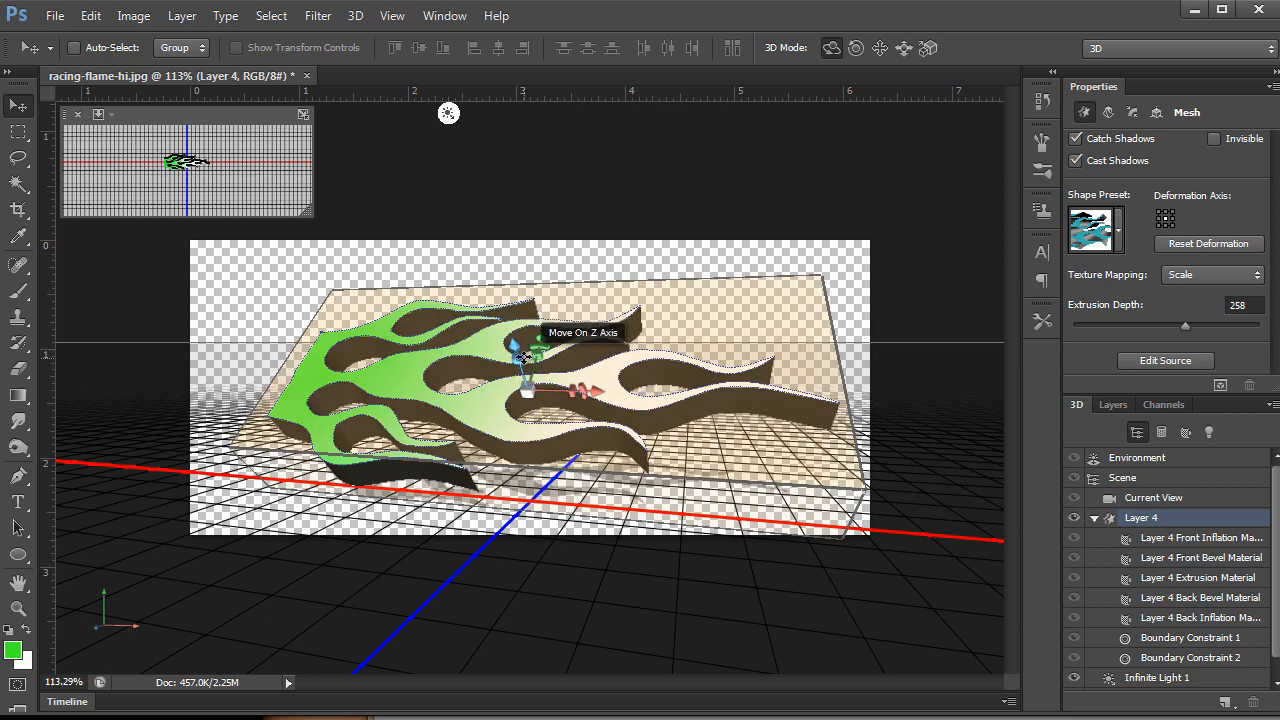
left_click_drag(516, 357, 520, 405)
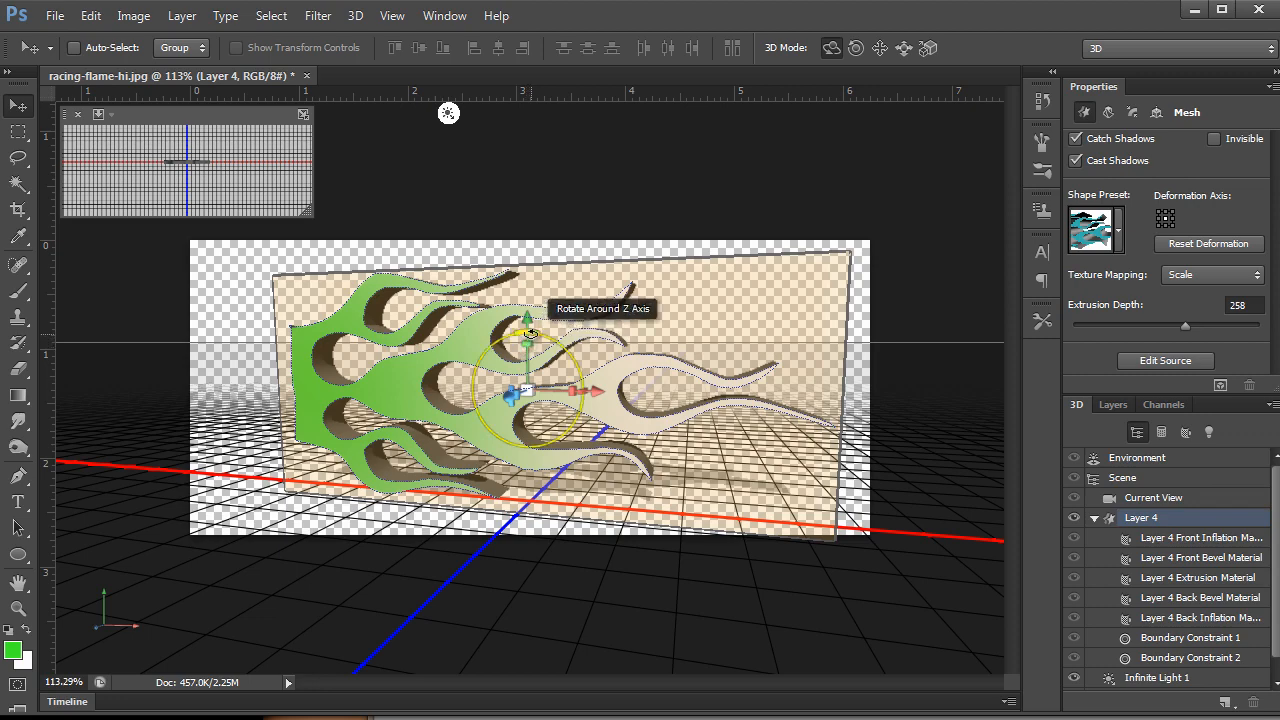
mouse_move(537, 333)
left_mouse_down()
mouse_move(548, 341)
mouse_move(537, 329)
left_mouse_up()
left_click_drag(490, 393, 595, 410)
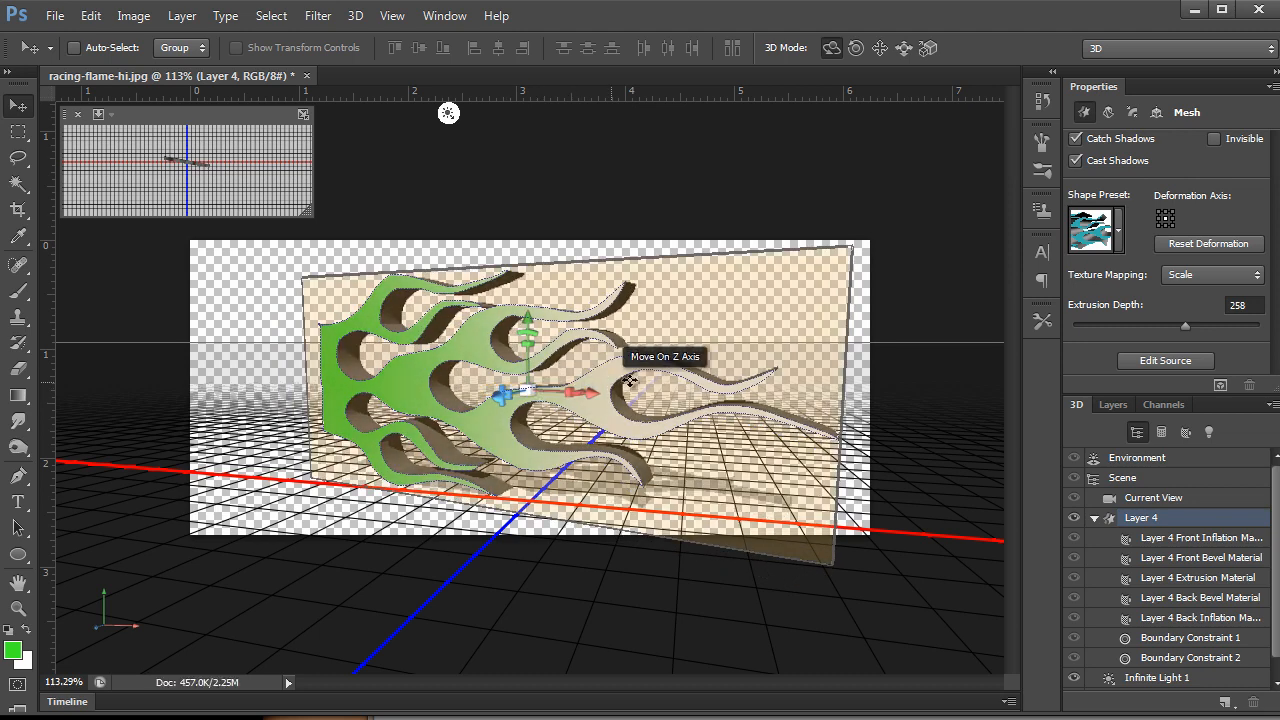
Step: Redirect Infinite Light 1 so that it shines onto the front face of the flame
left_click(1186, 431)
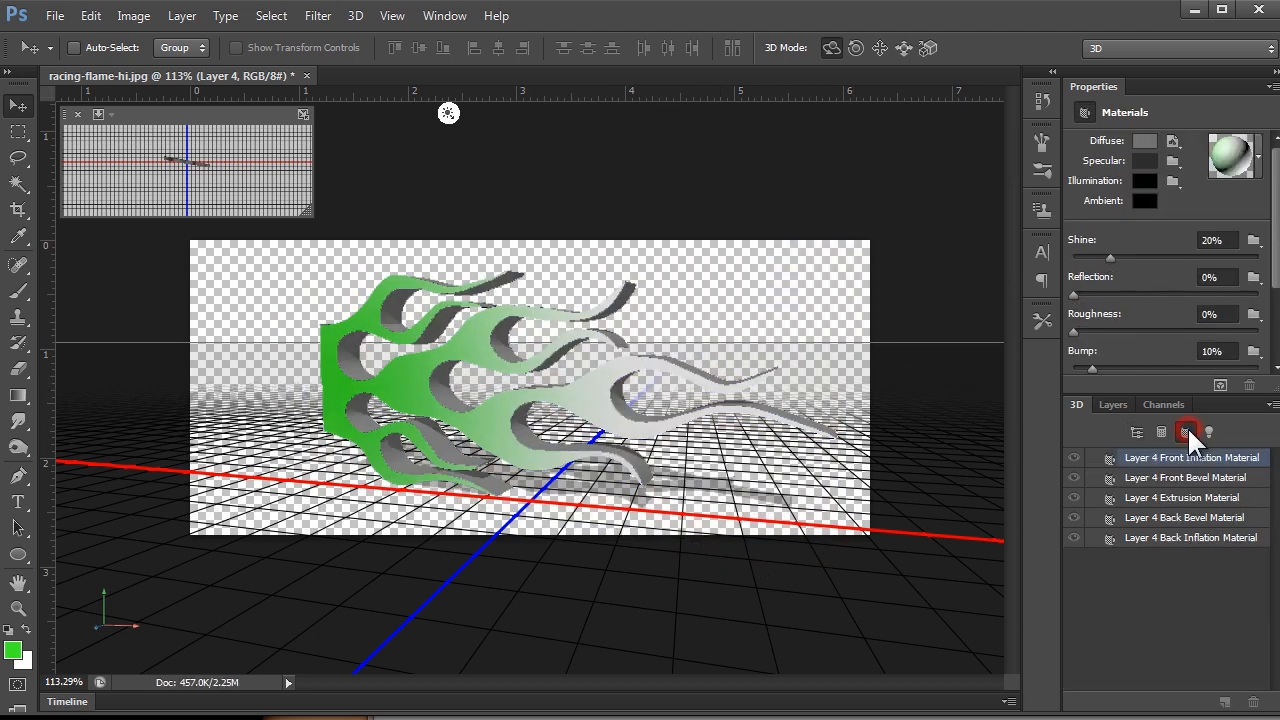
left_click(1206, 430)
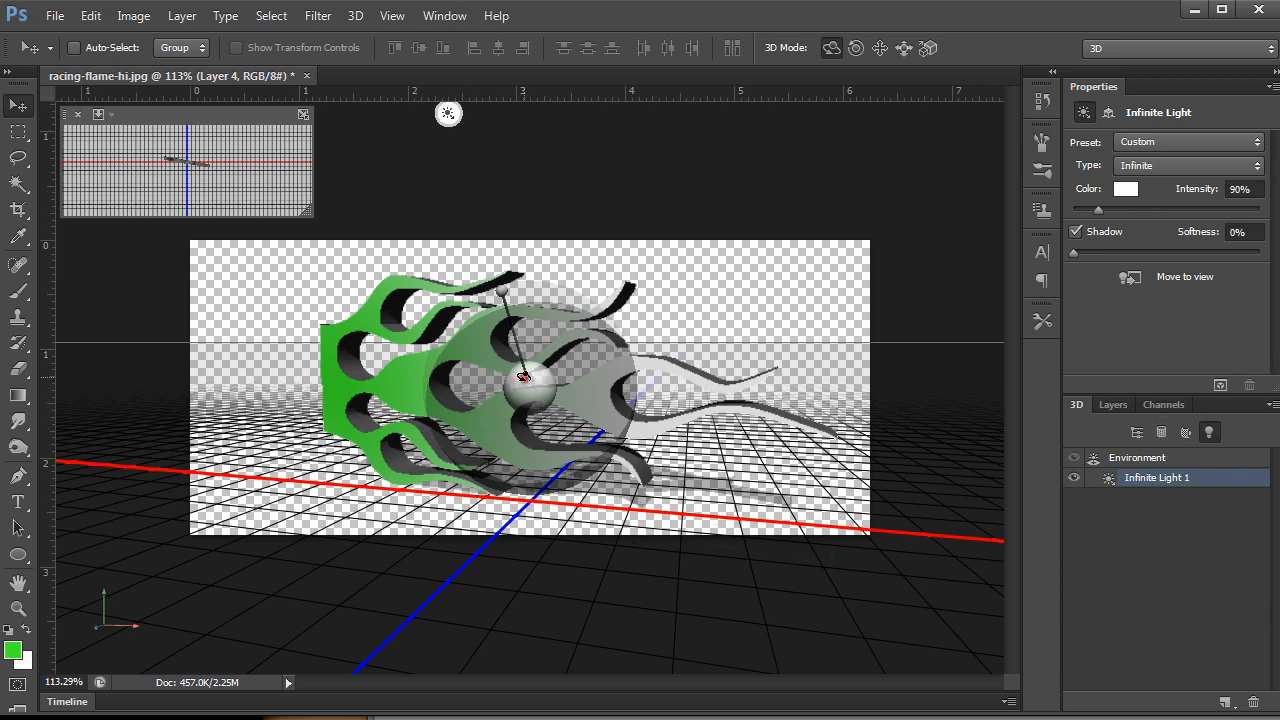
left_click_drag(514, 393, 314, 111)
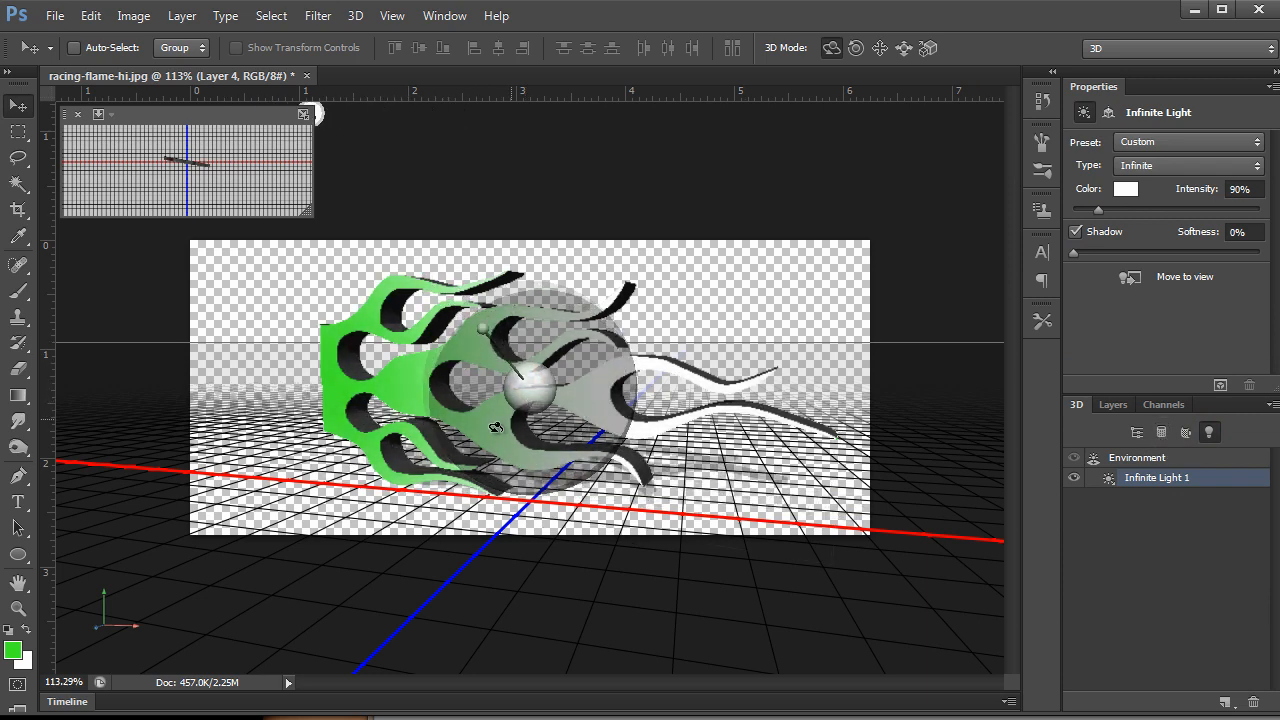
left_click_drag(523, 394, 546, 426)
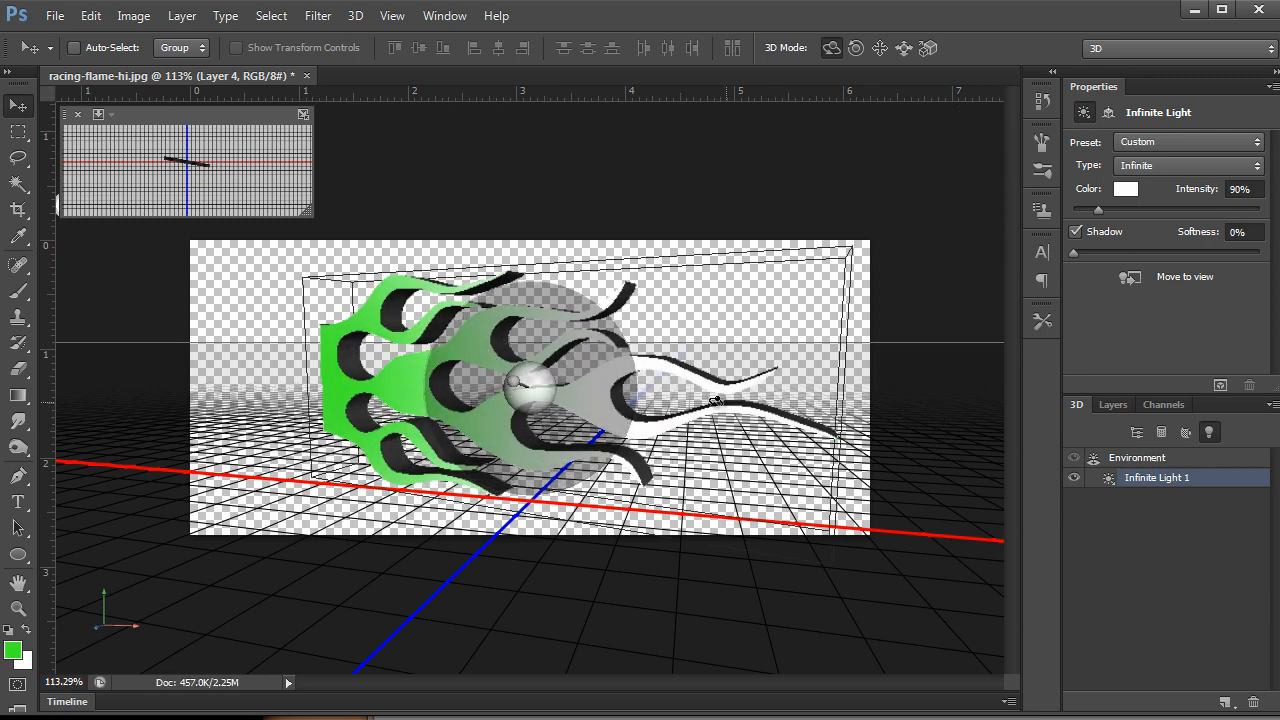
left_click(1161, 431)
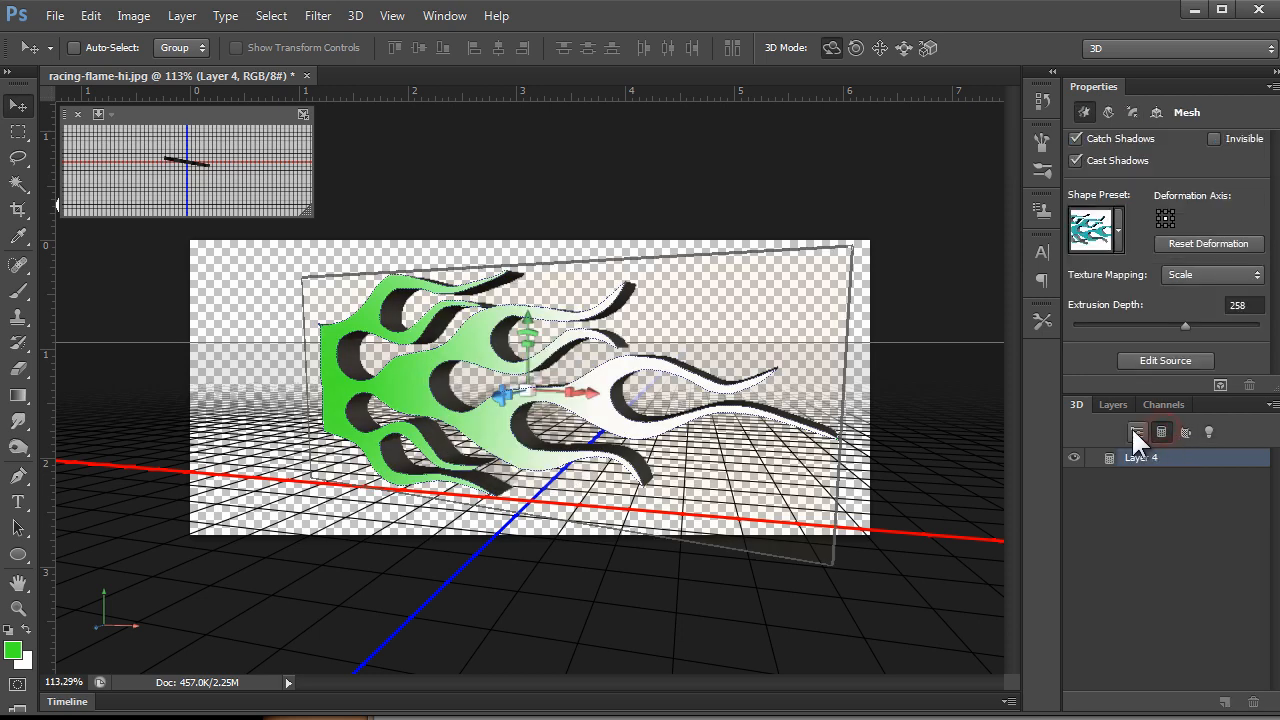
left_click(1136, 431)
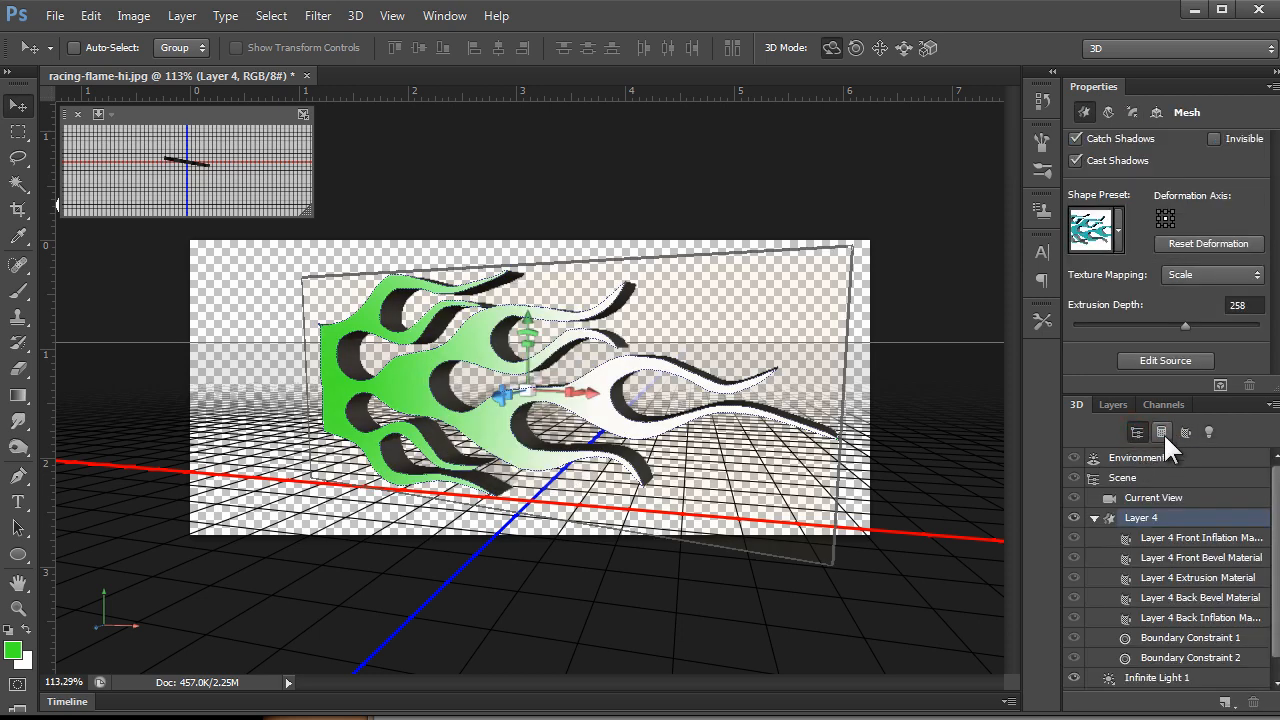
left_click(1162, 431)
left_click(1184, 432)
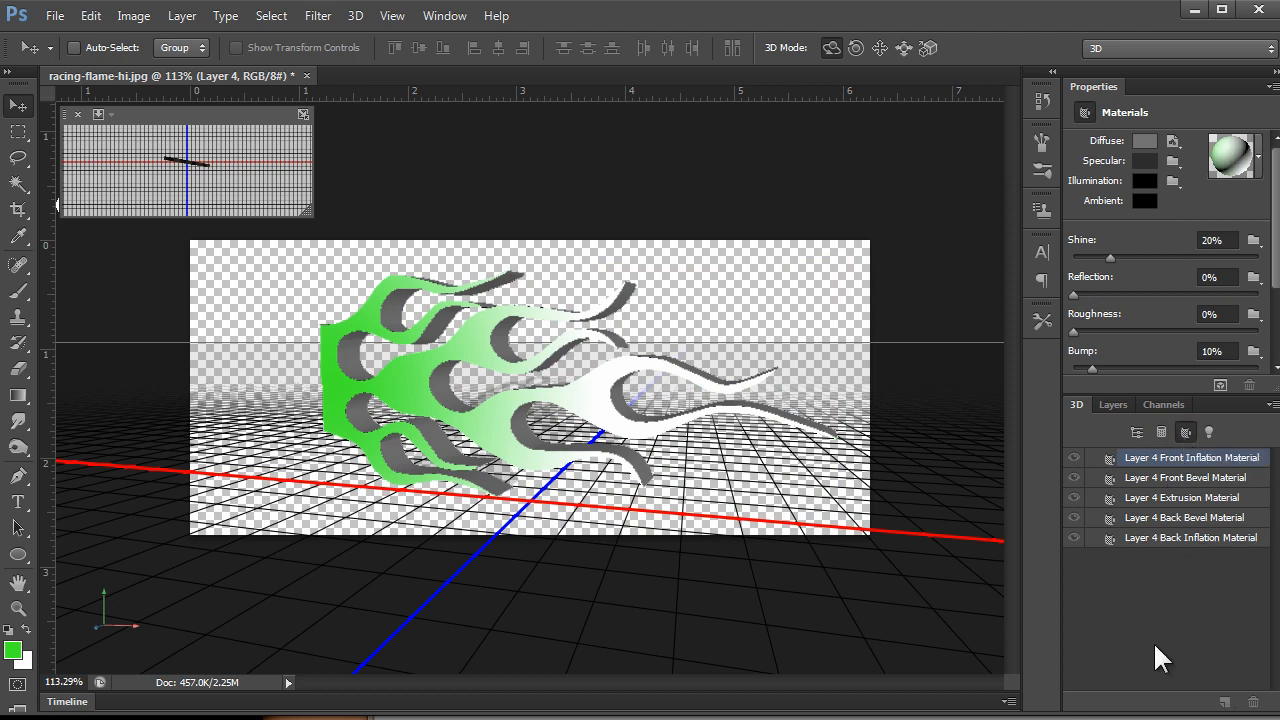
Step: Give the flame mesh's front cap an 8% bevel width, a 66° bevel angle and a 72° inflate angle
left_click(1161, 431)
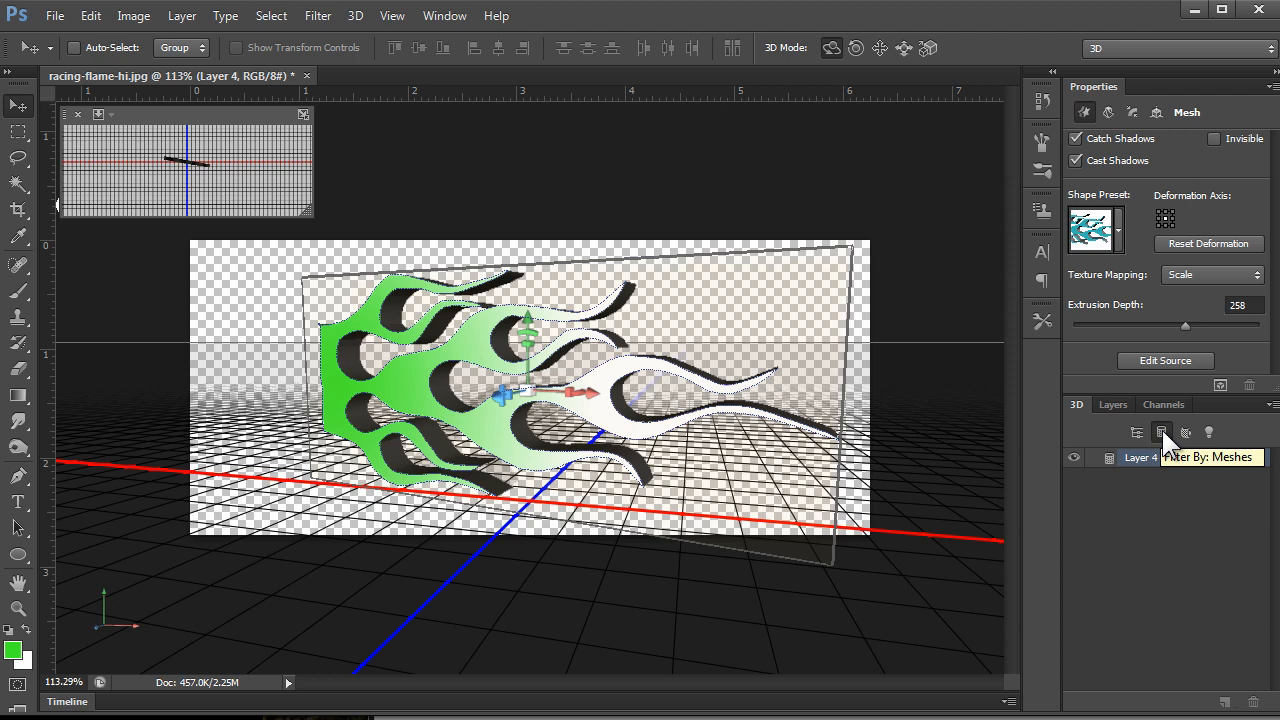
left_click(1133, 112)
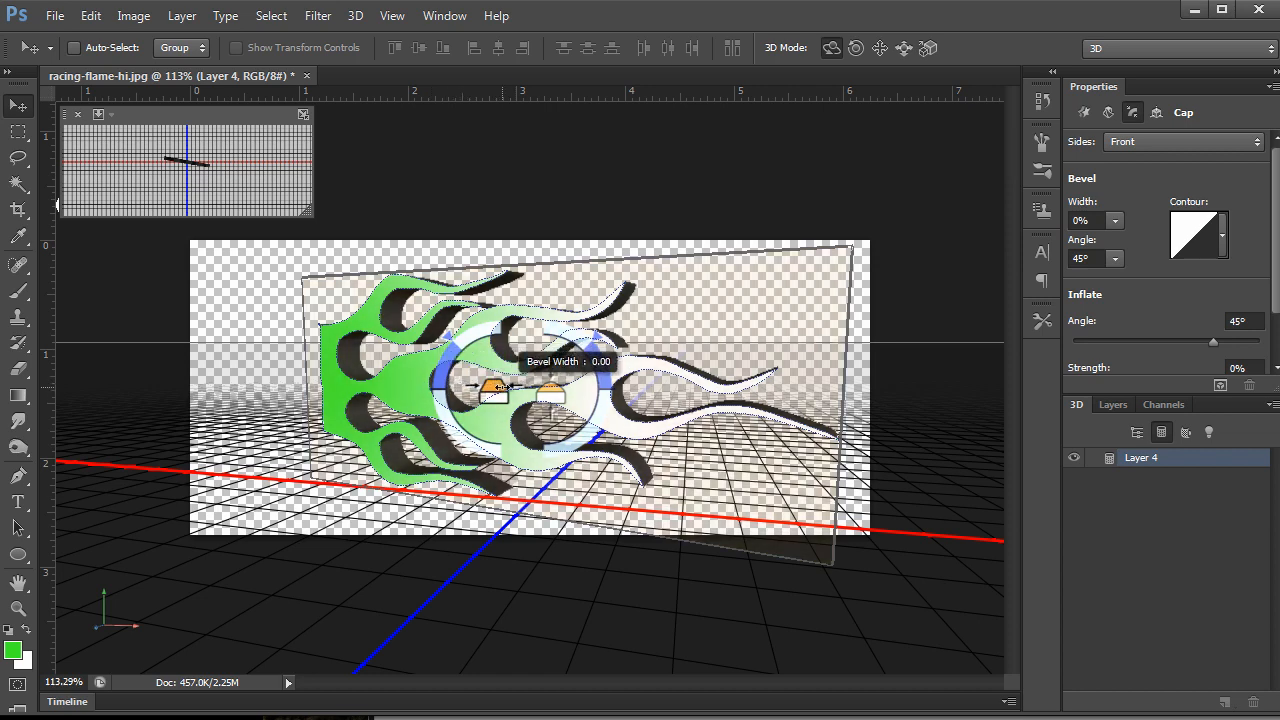
left_click_drag(490, 387, 461, 398)
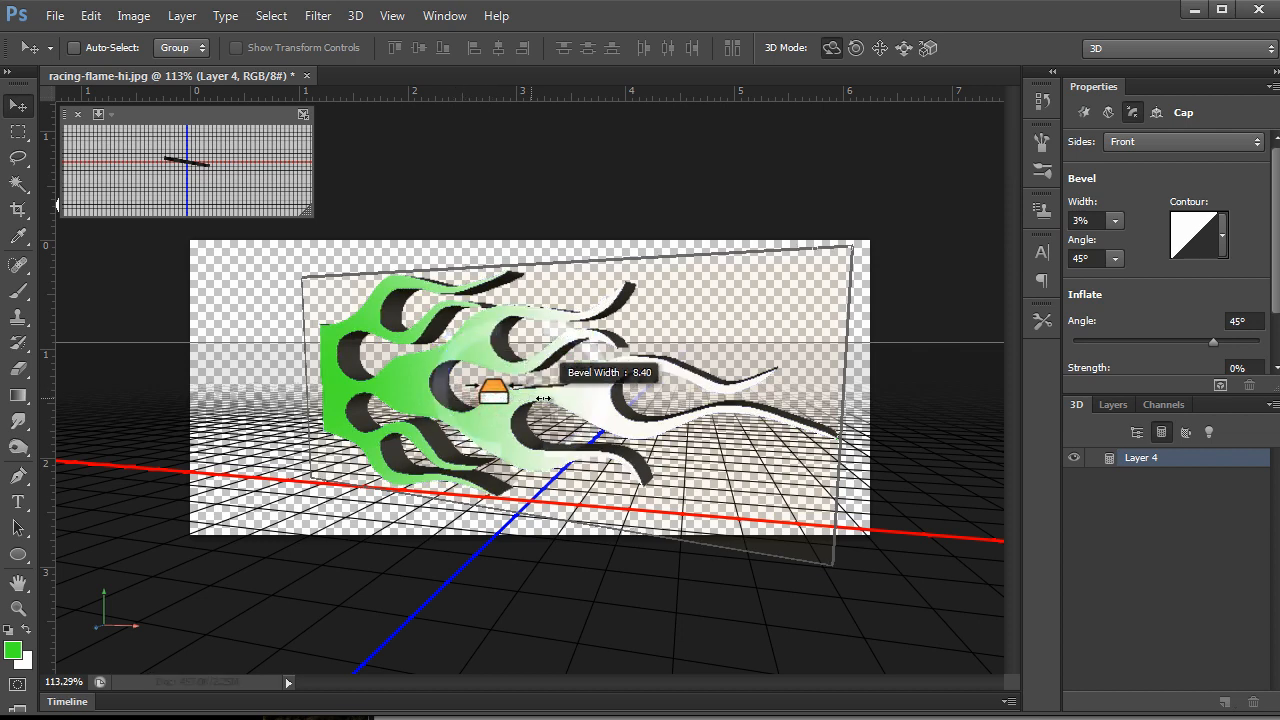
mouse_move(543, 398)
left_mouse_down()
mouse_move(555, 370)
mouse_move(553, 410)
mouse_move(551, 347)
mouse_move(553, 405)
left_mouse_up()
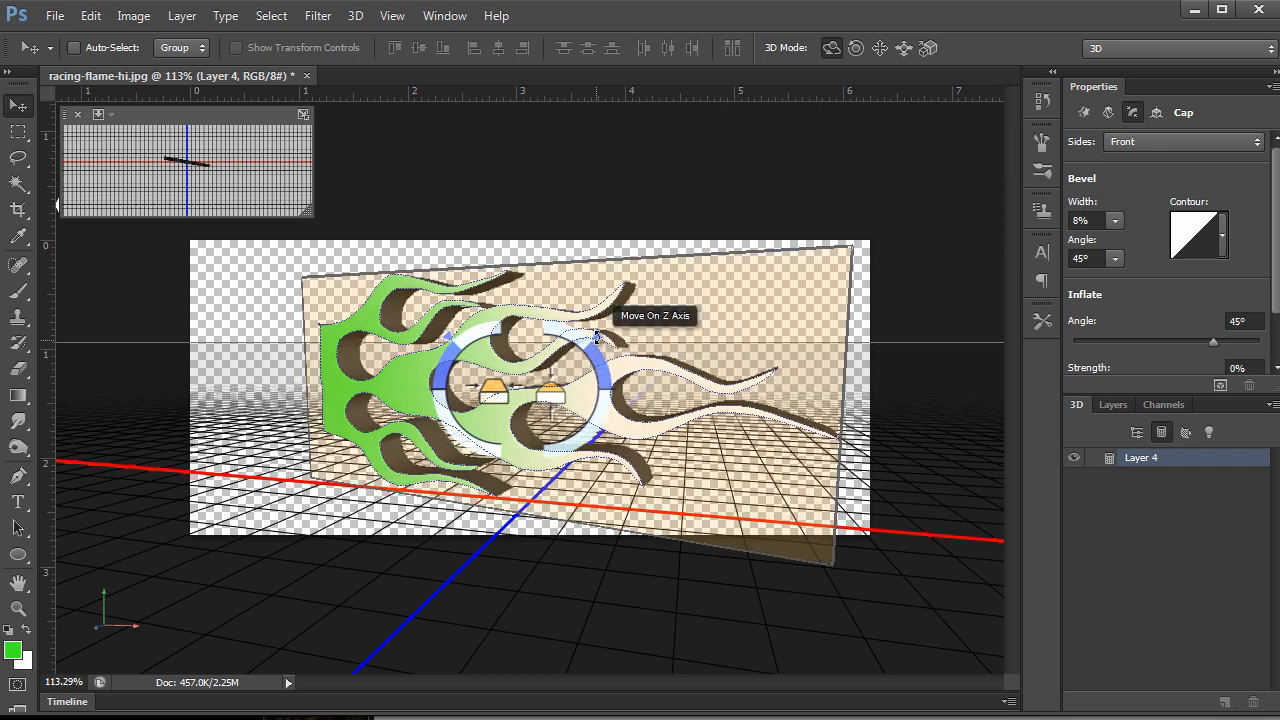
left_click_drag(545, 342, 576, 318)
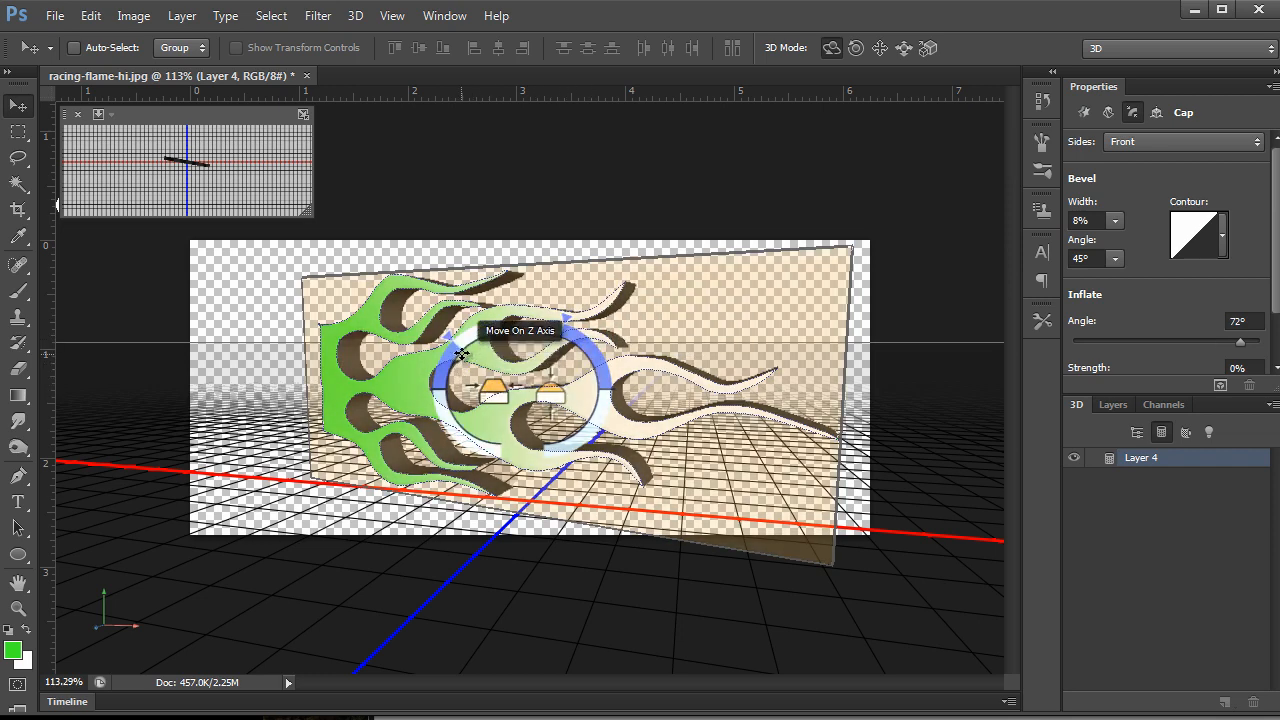
left_click_drag(457, 340, 476, 328)
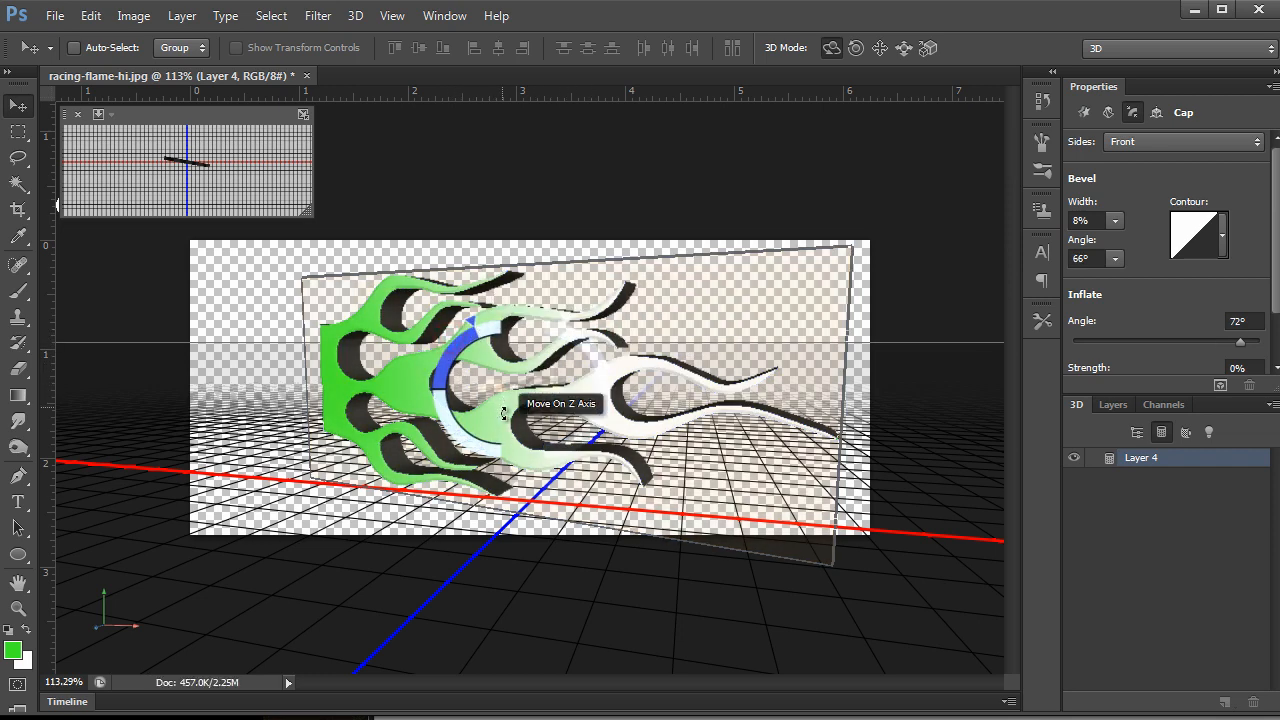
Step: Try a front cap bevel width of 38% with an inflation strength of about 42%
left_click_drag(493, 393, 787, 386)
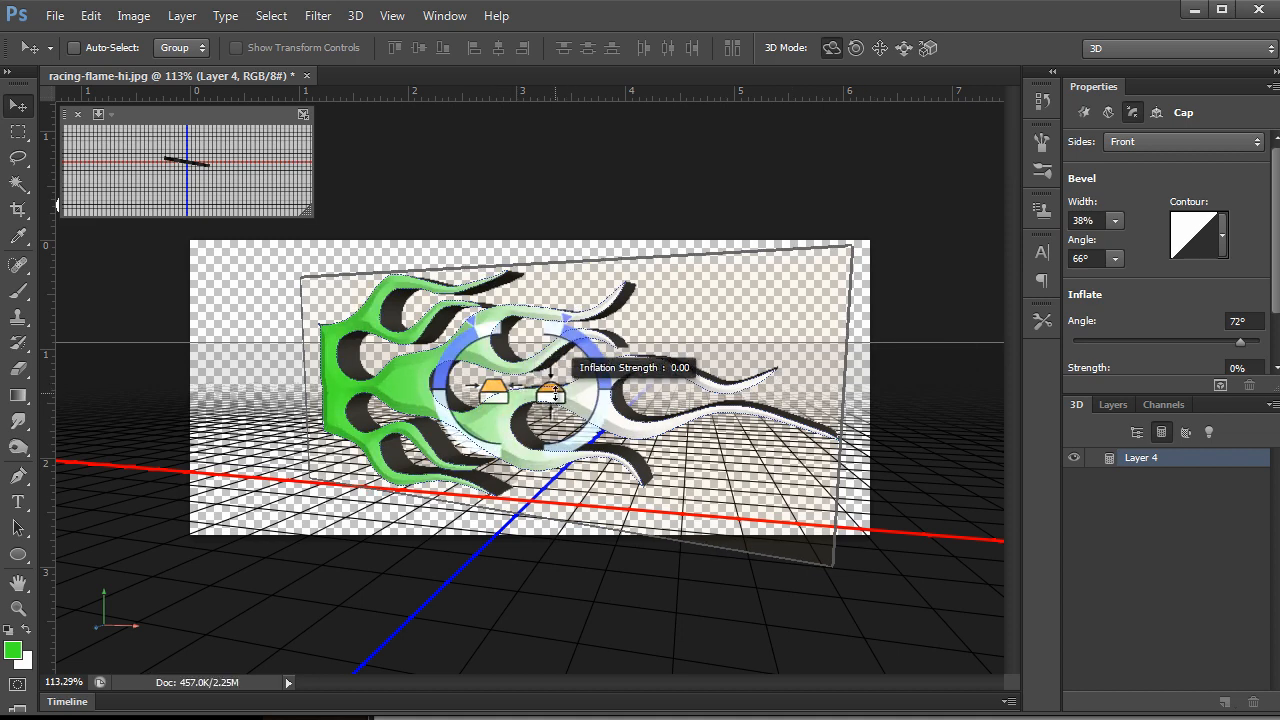
left_click_drag(555, 393, 545, 222)
mouse_move(490, 398)
left_mouse_down()
mouse_move(681, 393)
mouse_move(474, 390)
left_mouse_up()
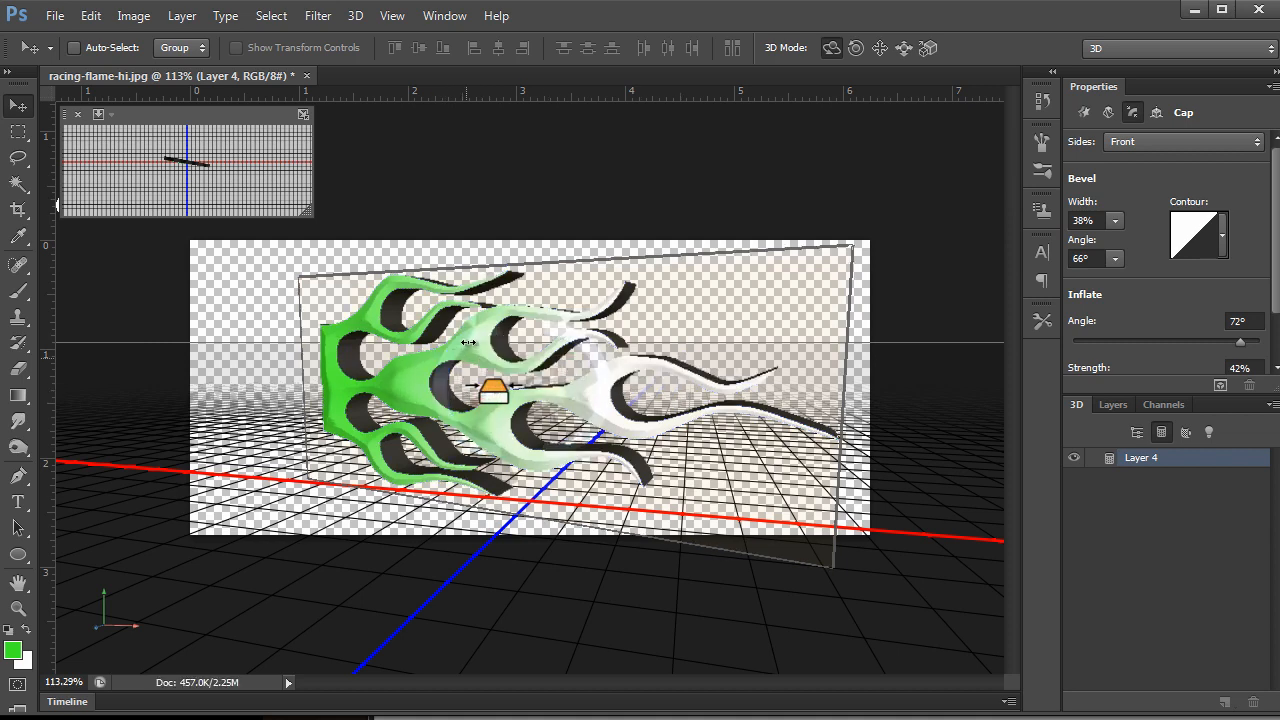
Step: Set the front cap's bevel to 33% width and 71° angle, and its inflation to 55° angle and 0% strength
left_click_drag(474, 317, 583, 345)
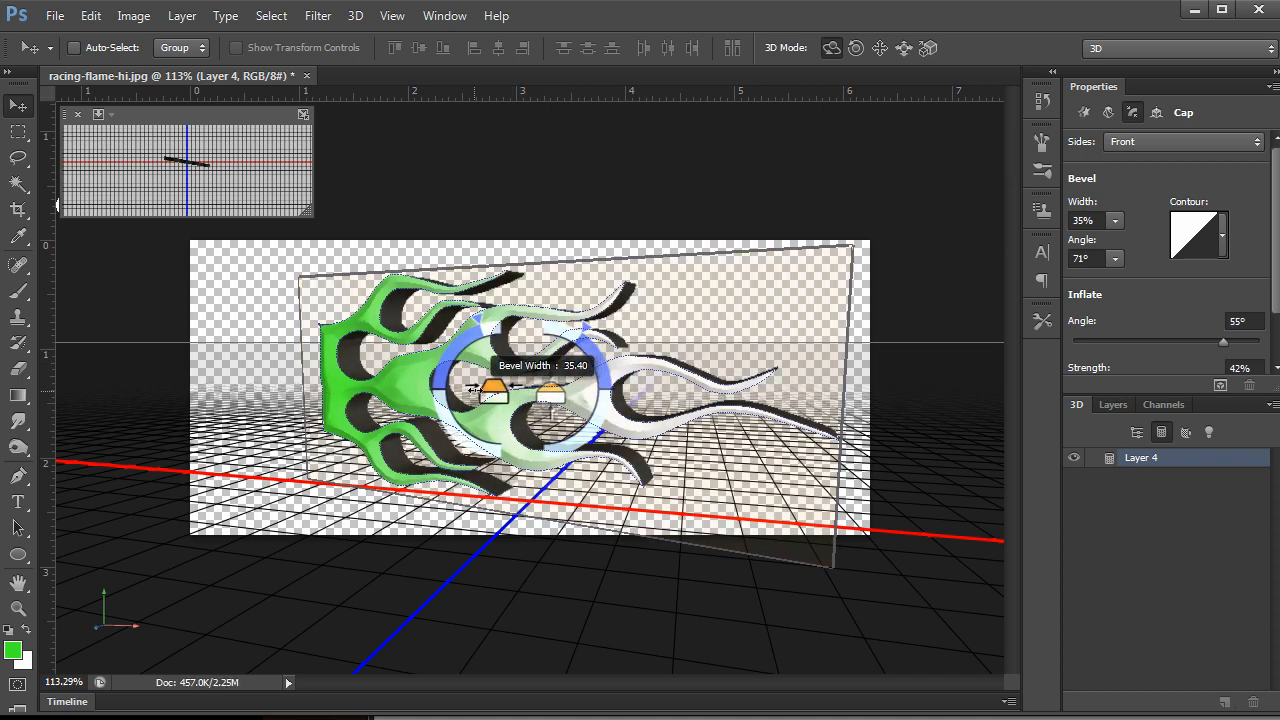
mouse_move(474, 388)
left_mouse_down()
mouse_move(515, 386)
mouse_move(452, 386)
left_mouse_up()
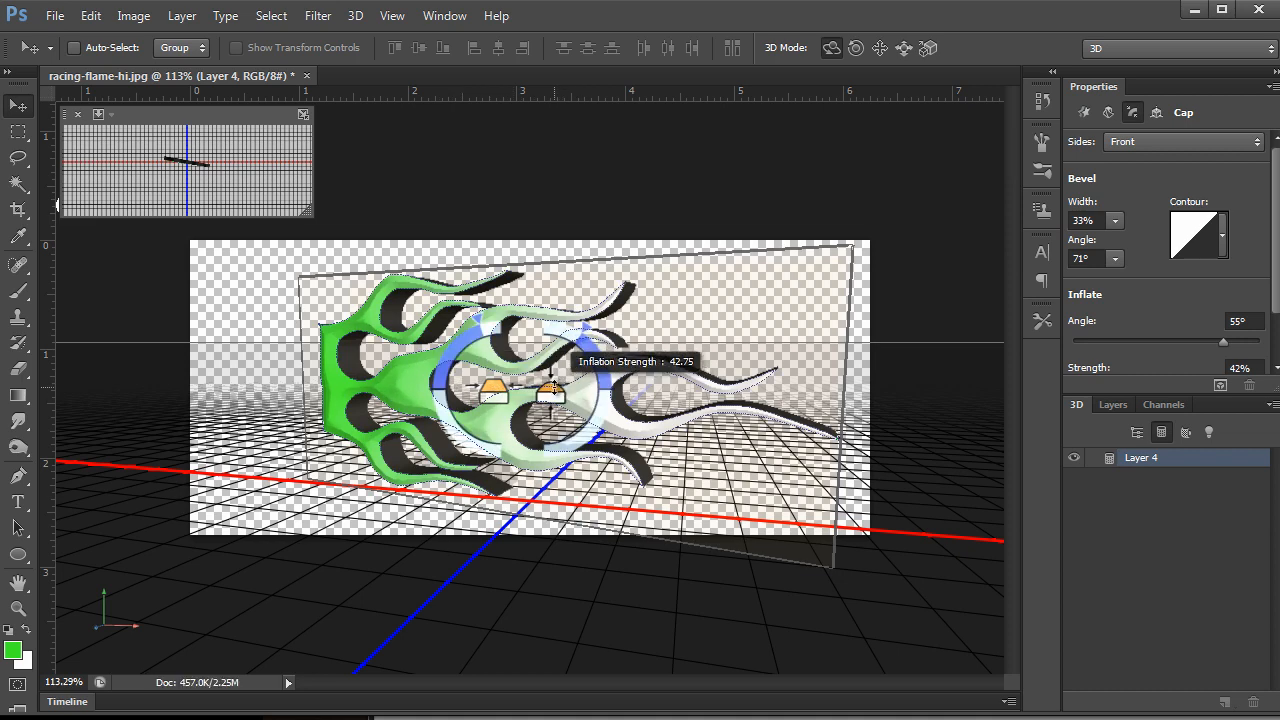
left_click_drag(551, 385, 550, 480)
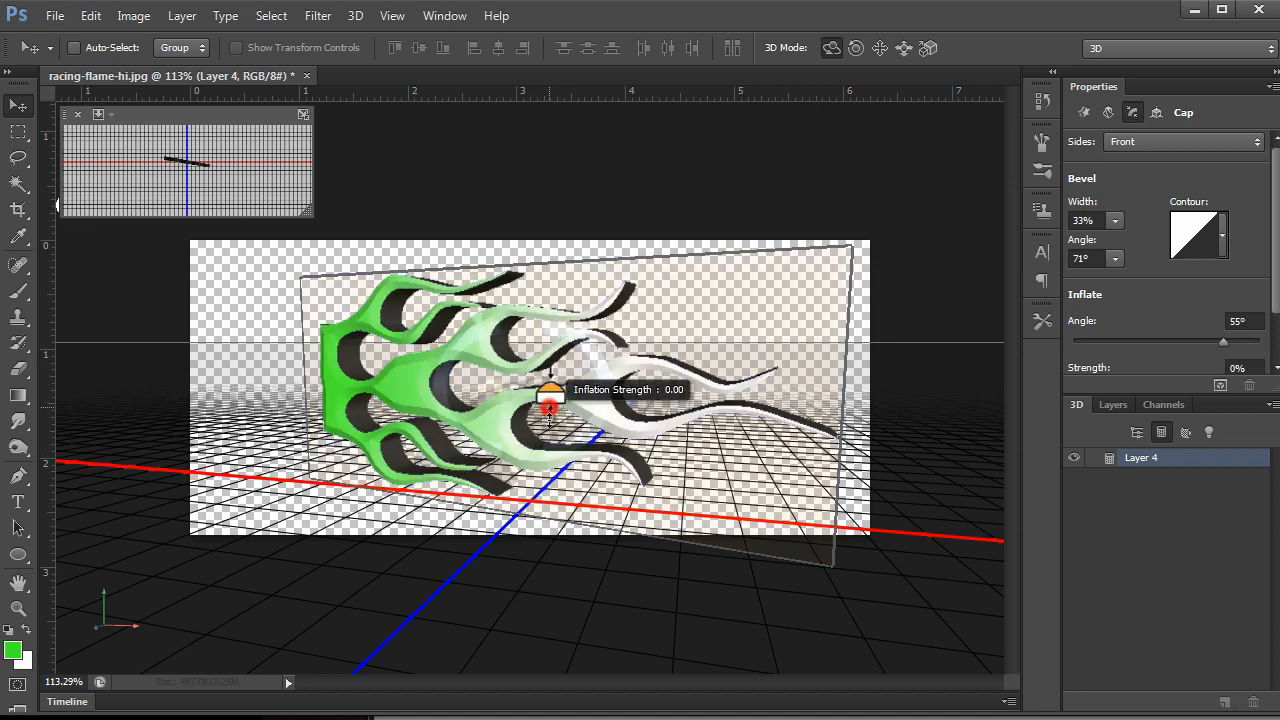
Step: Try a front cap inflation angle of 90° with a strength of 1% on the flame mesh
left_click_drag(549, 412, 550, 423)
left_click_drag(590, 331, 549, 303)
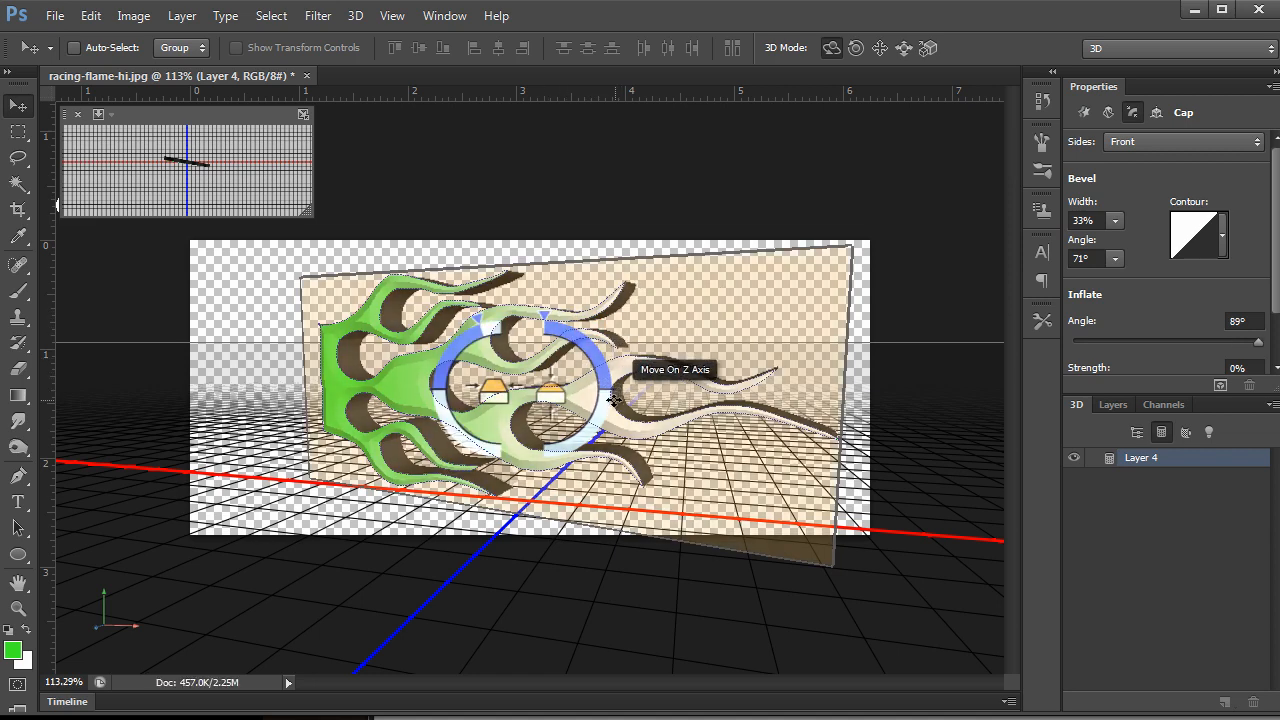
left_click_drag(613, 399, 604, 350)
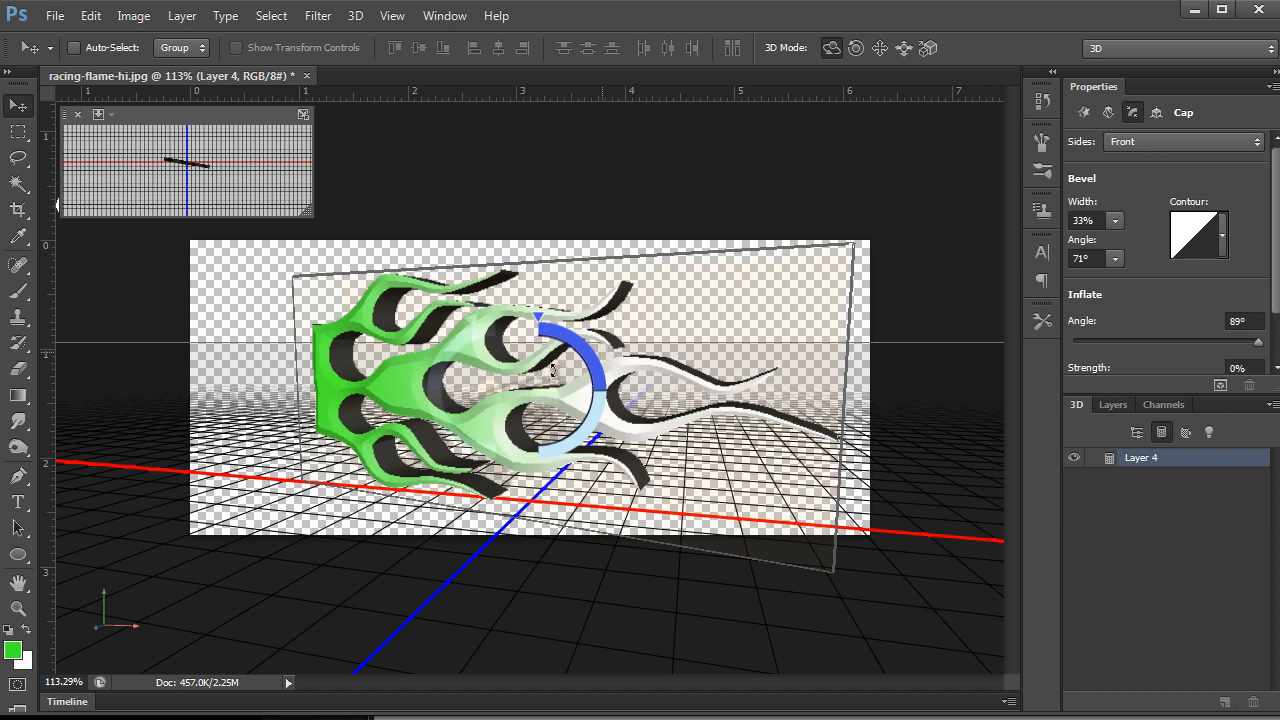
mouse_move(554, 386)
left_mouse_down()
mouse_move(550, 475)
mouse_move(550, 376)
left_mouse_up()
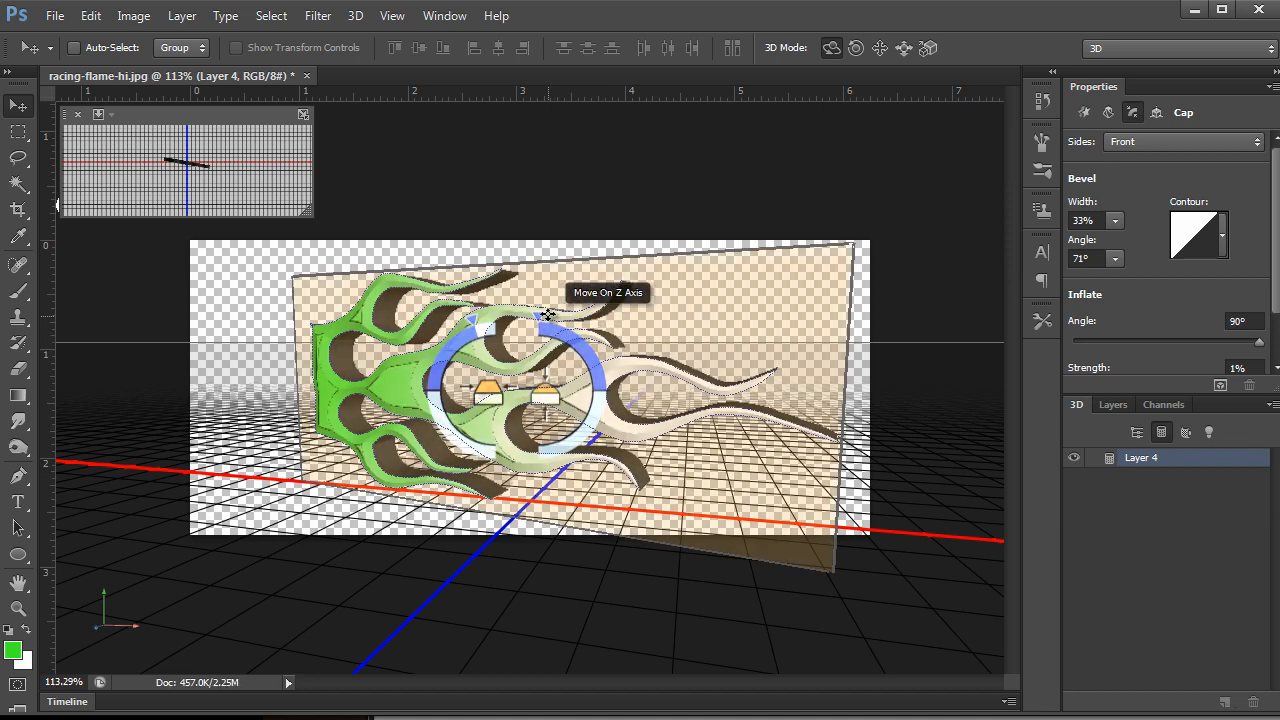
Step: Set the front cap's inflation to a 25° angle and 27% strength
left_click_drag(547, 314, 652, 361)
left_click_drag(561, 393, 565, 285)
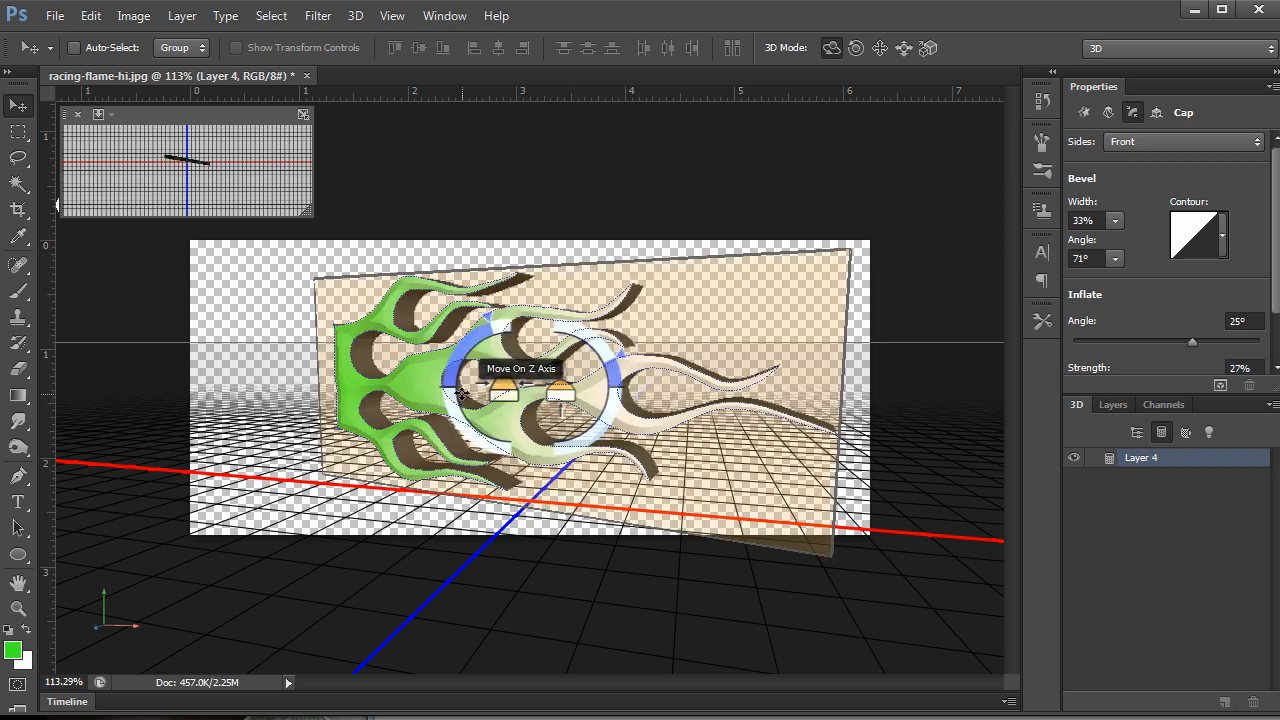
left_click(490, 386)
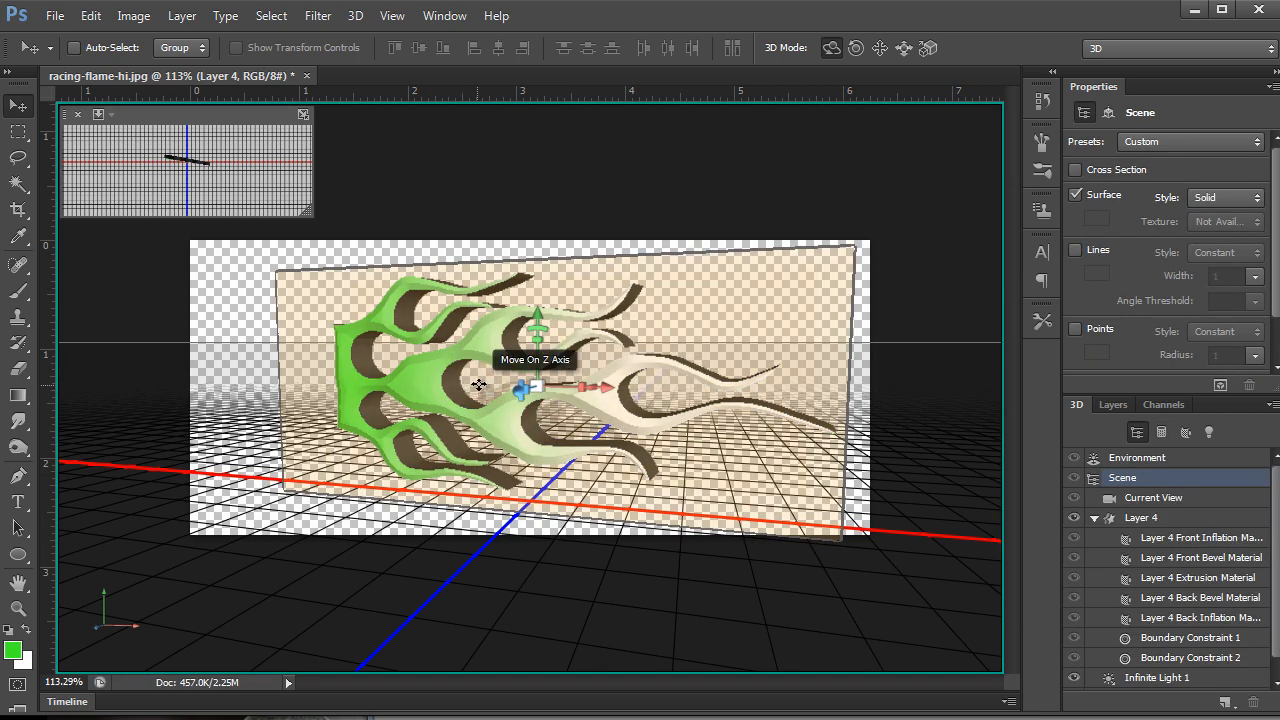
Step: Stretch the whole flame mesh along its X axis toward the canvas's left edge and lower it slightly
left_click(537, 331)
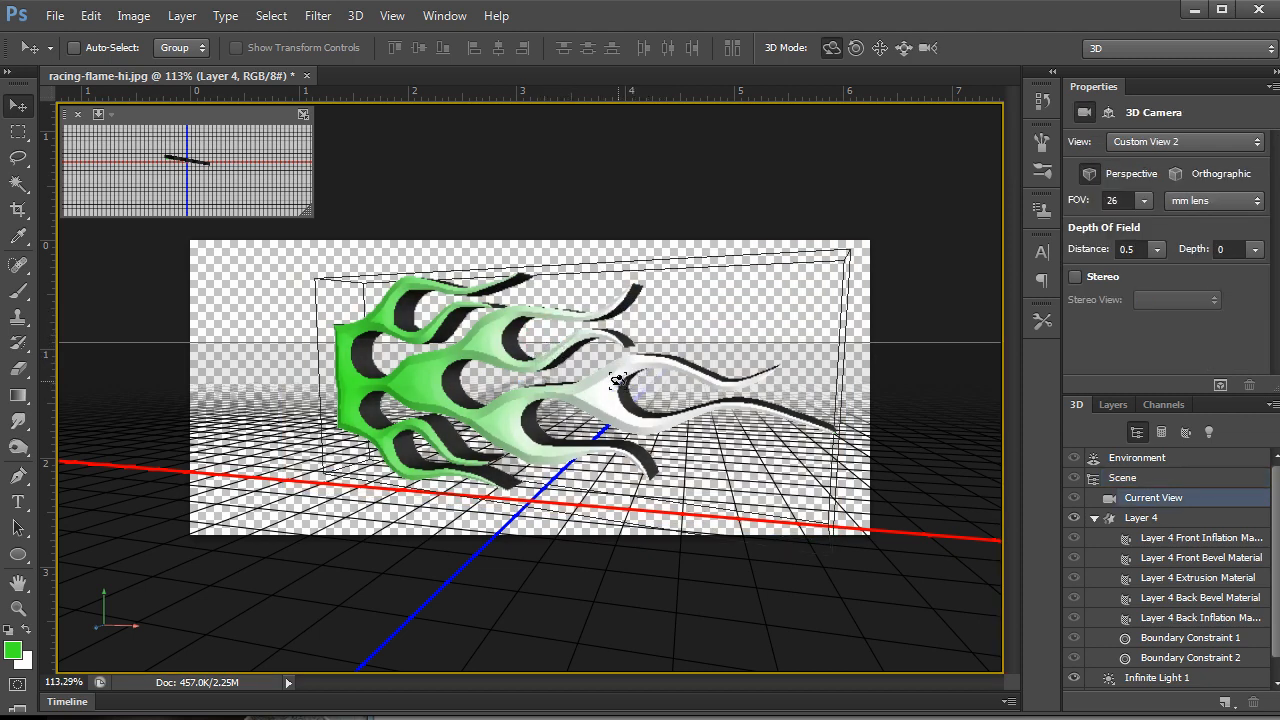
left_click(599, 381)
left_click(600, 372)
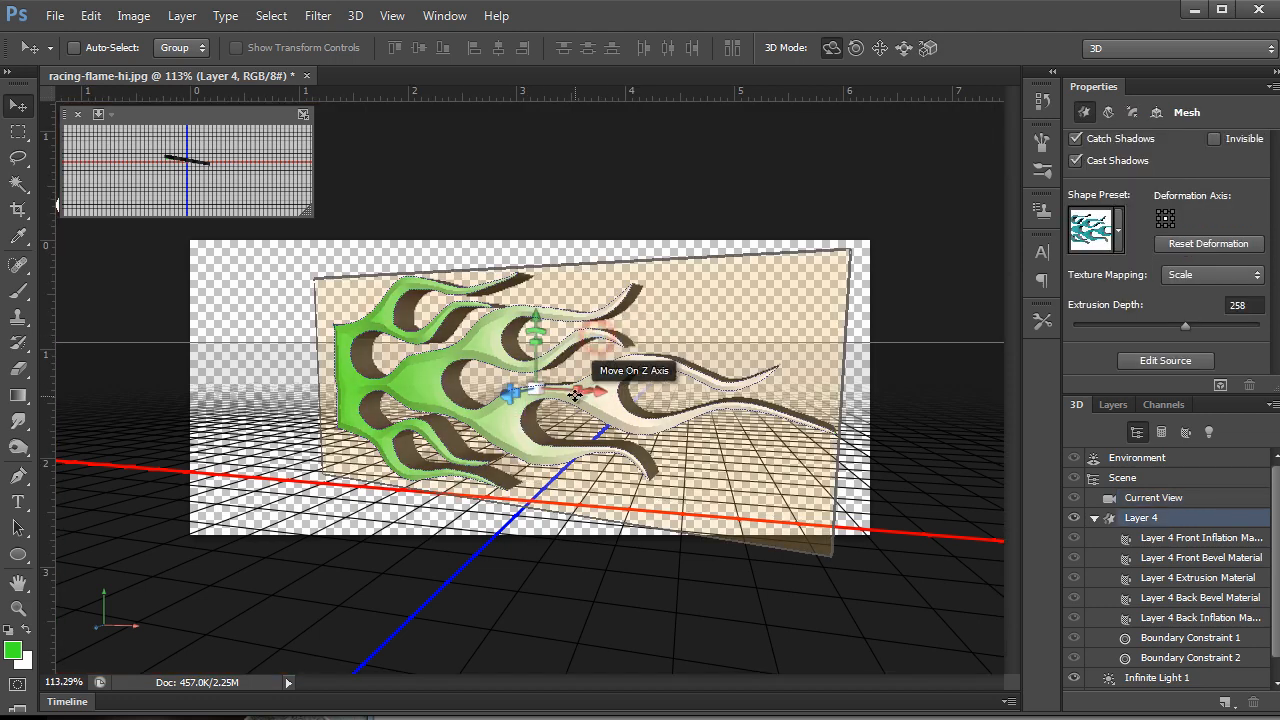
mouse_move(599, 391)
left_mouse_down()
mouse_move(490, 388)
mouse_move(648, 387)
mouse_move(545, 387)
mouse_move(619, 387)
left_mouse_up()
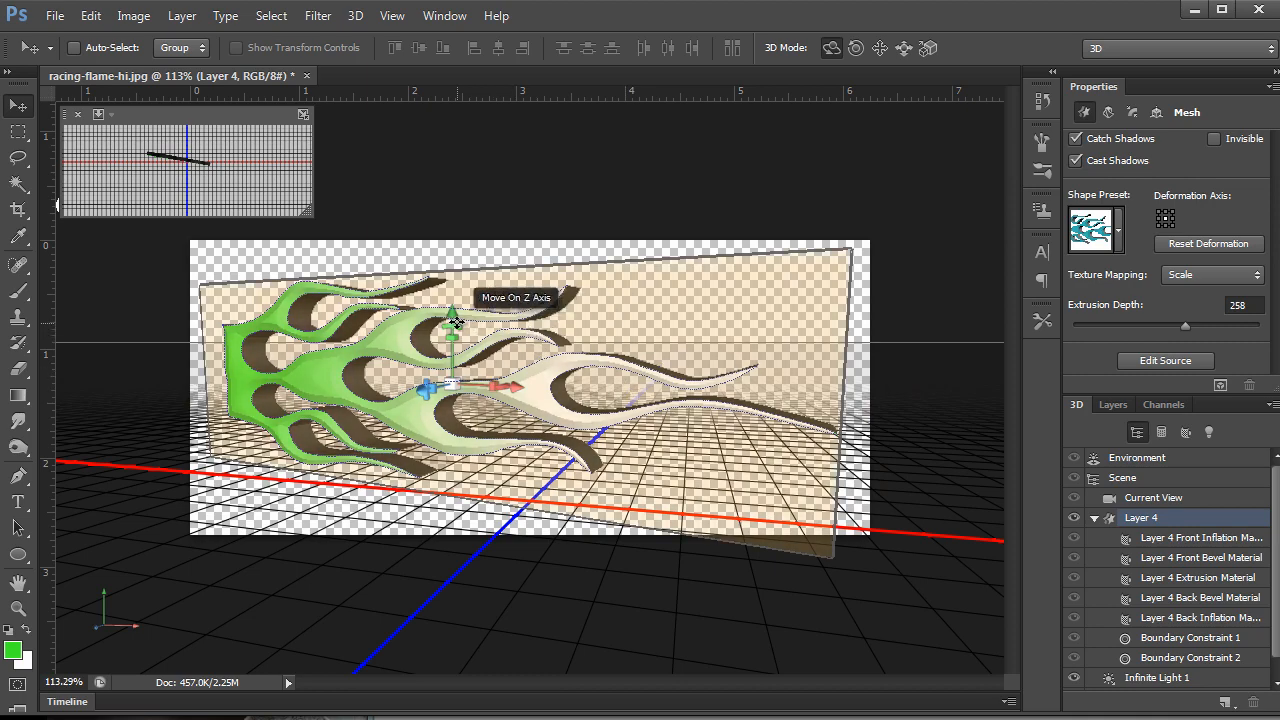
mouse_move(457, 321)
left_mouse_down()
mouse_move(476, 336)
mouse_move(457, 309)
mouse_move(462, 277)
mouse_move(464, 329)
mouse_move(463, 312)
left_mouse_up()
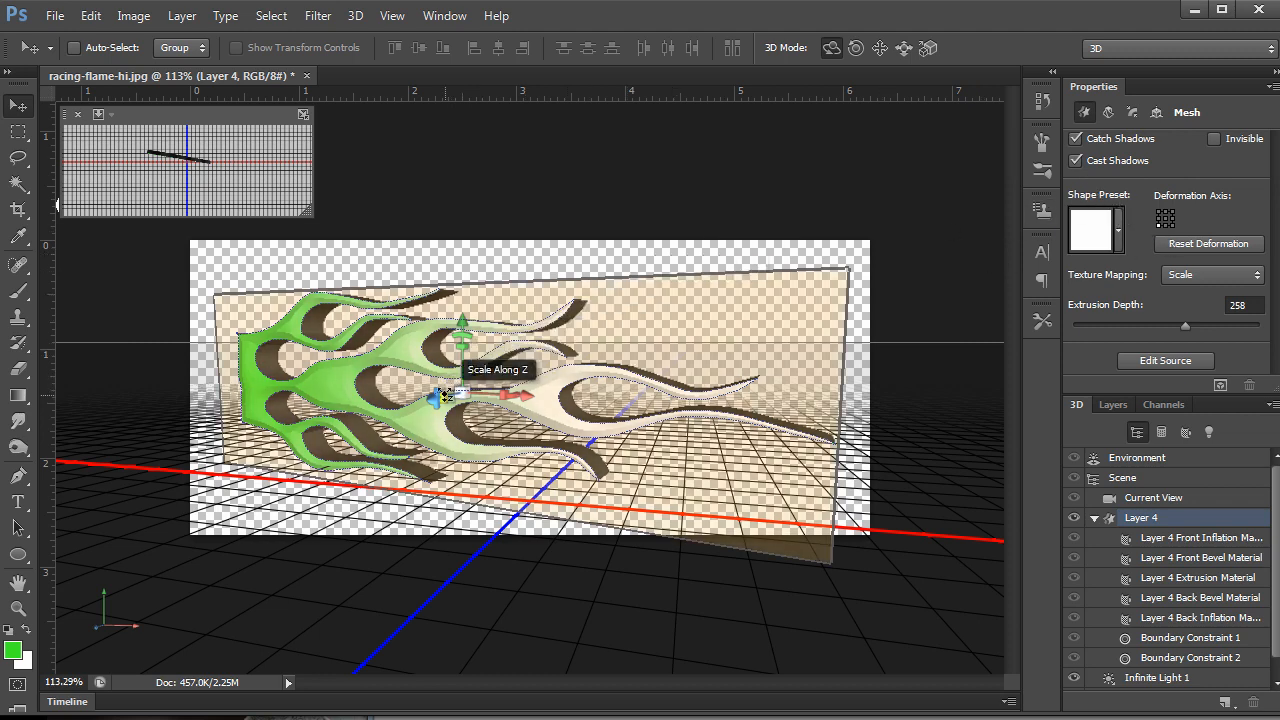
Step: Try rotating the flame mesh 12.7° about the Y axis and shorten it slightly along the X axis
left_click_drag(444, 397, 484, 393)
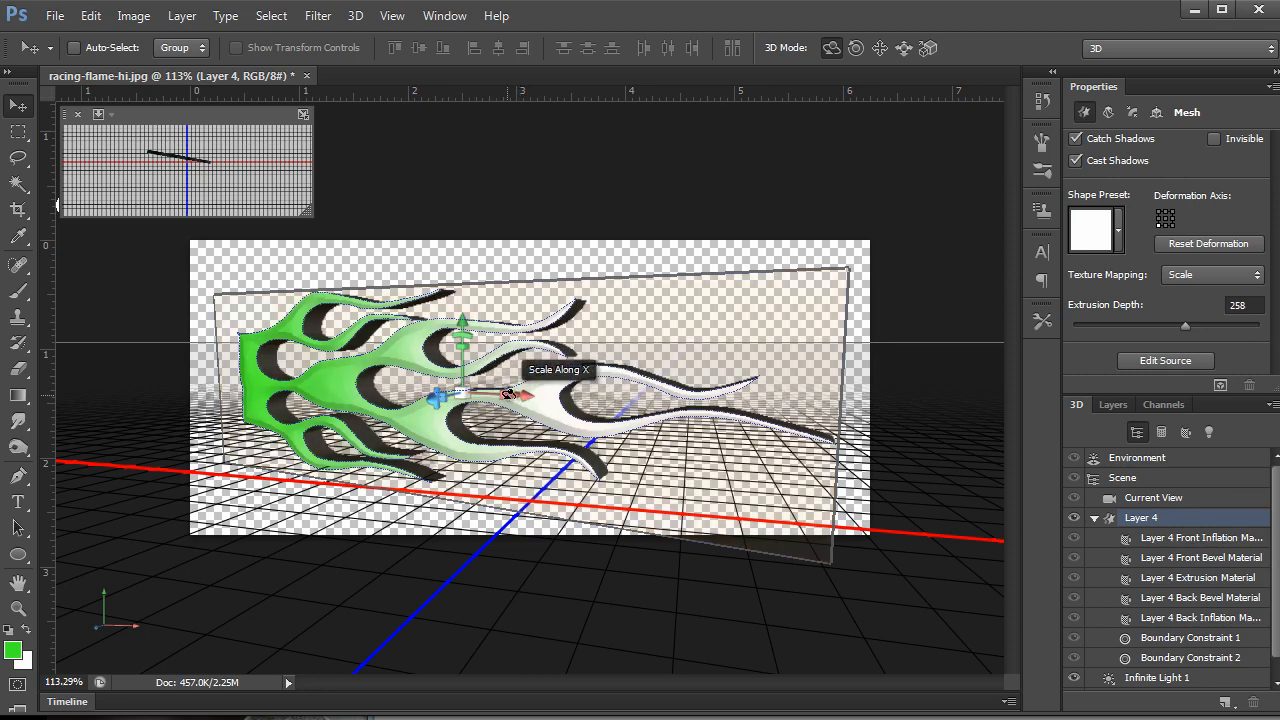
left_click_drag(505, 393, 459, 372)
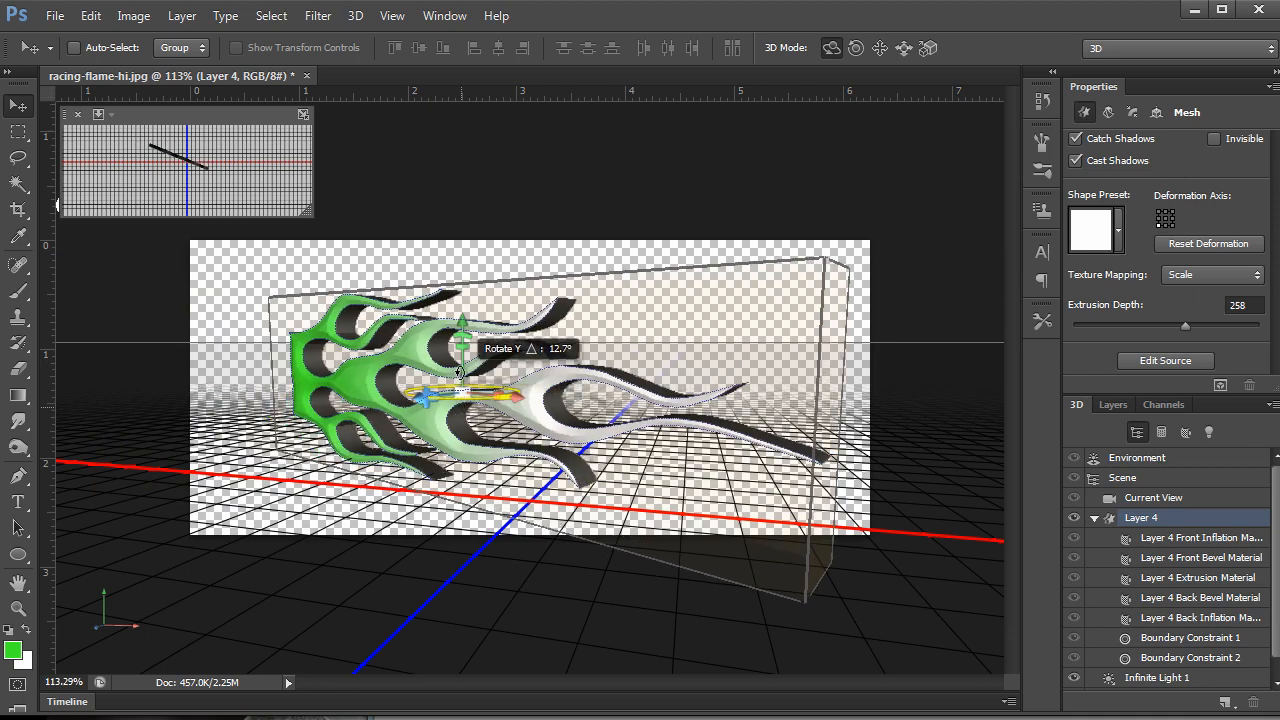
left_click_drag(531, 390, 588, 550)
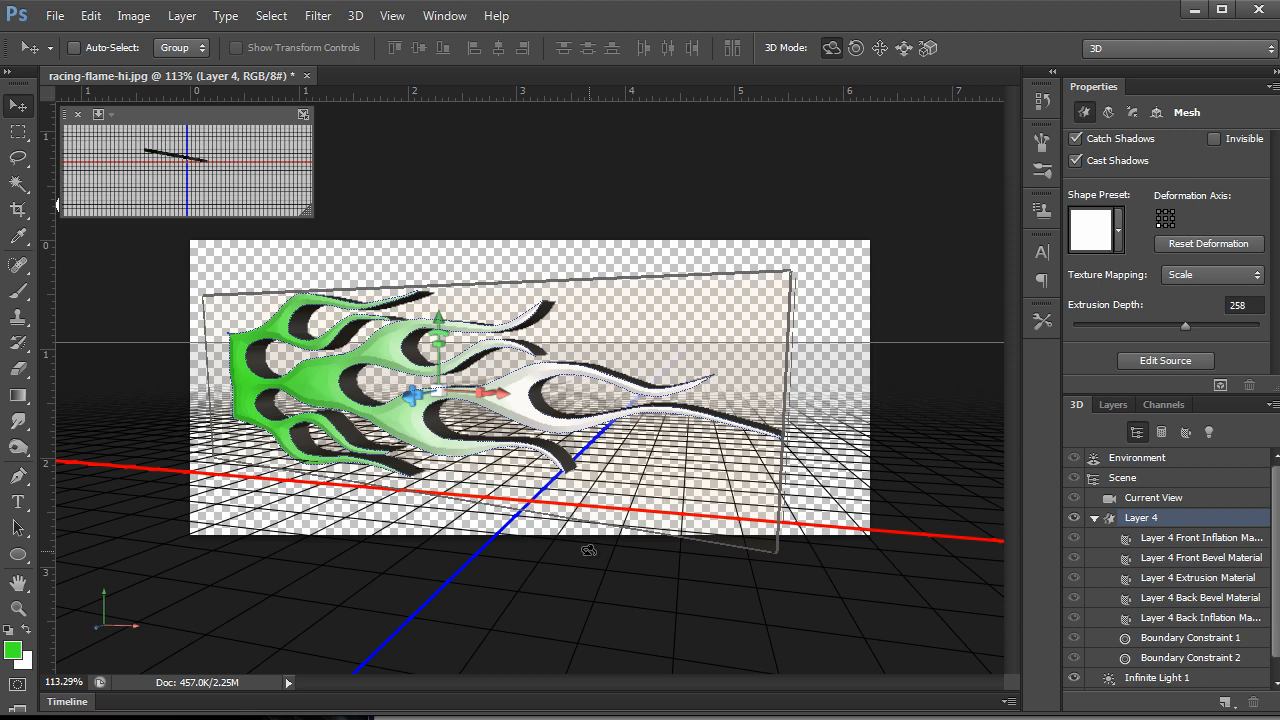
Step: Set the flame mesh's extrusion depth to 27 and look over the texture mapping options
mouse_move(1184, 325)
left_mouse_down()
mouse_move(1114, 325)
mouse_move(1168, 327)
left_mouse_up()
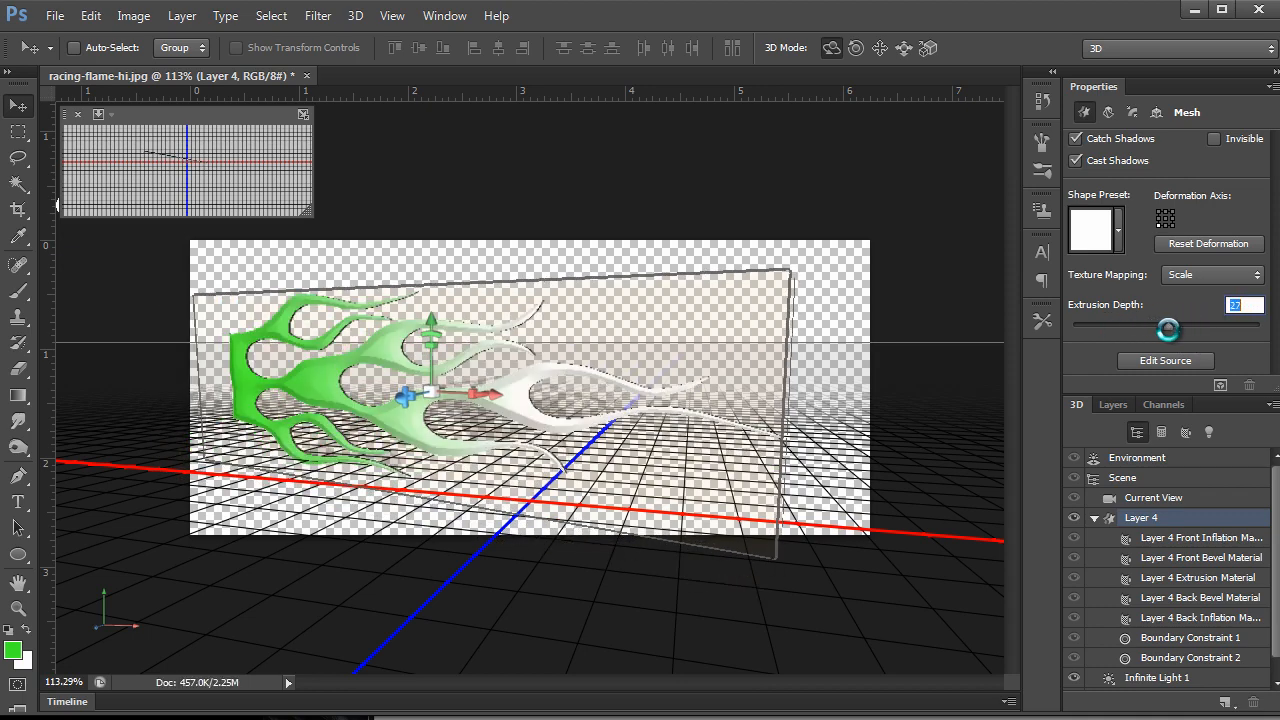
left_click(1254, 278)
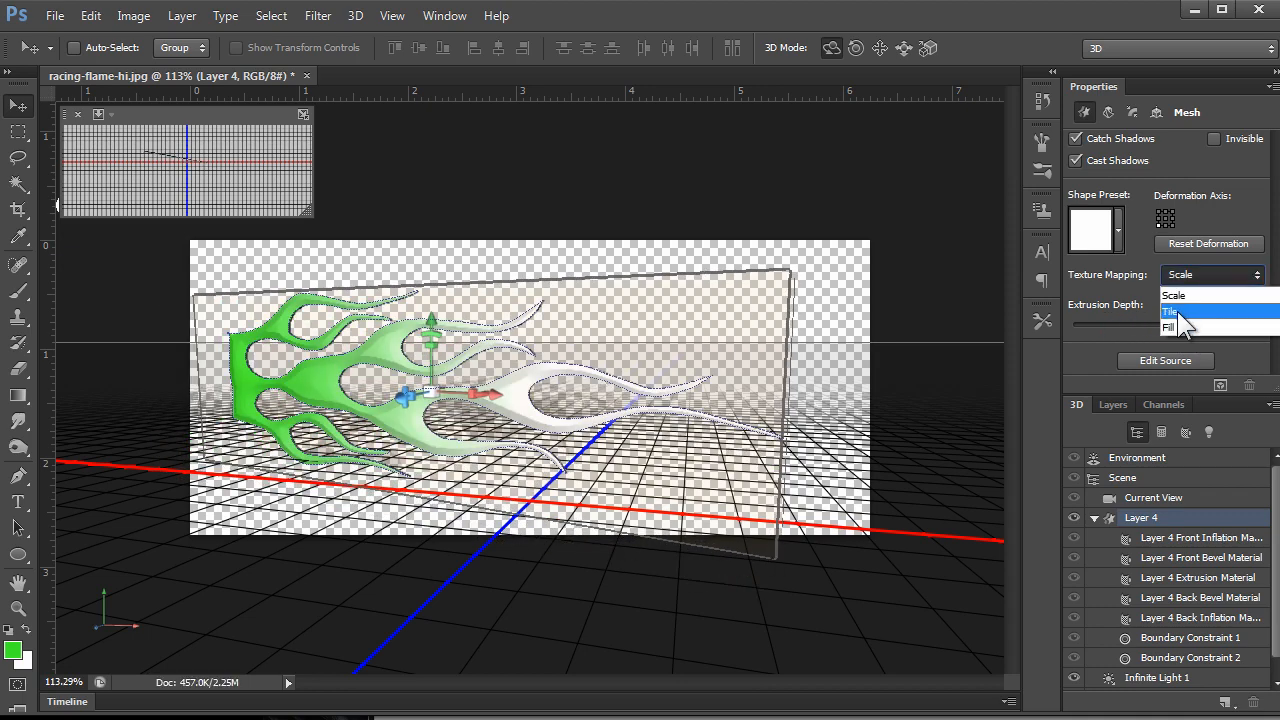
left_click(1102, 272)
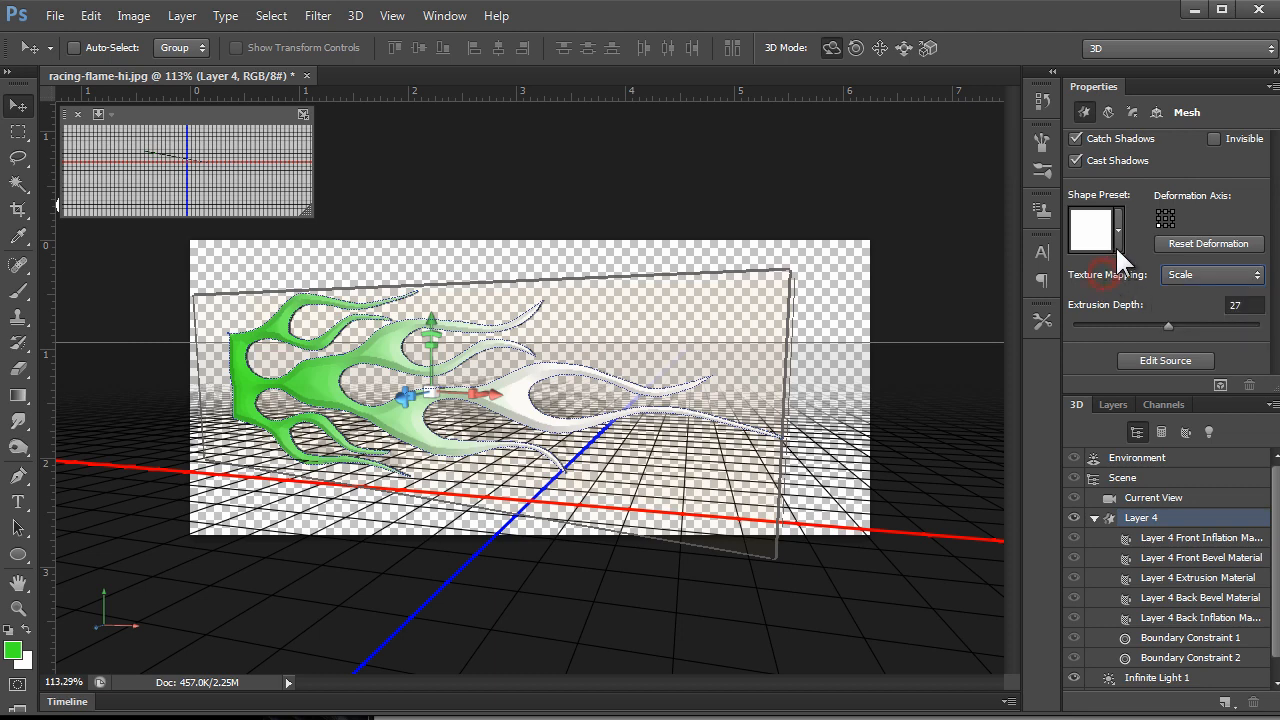